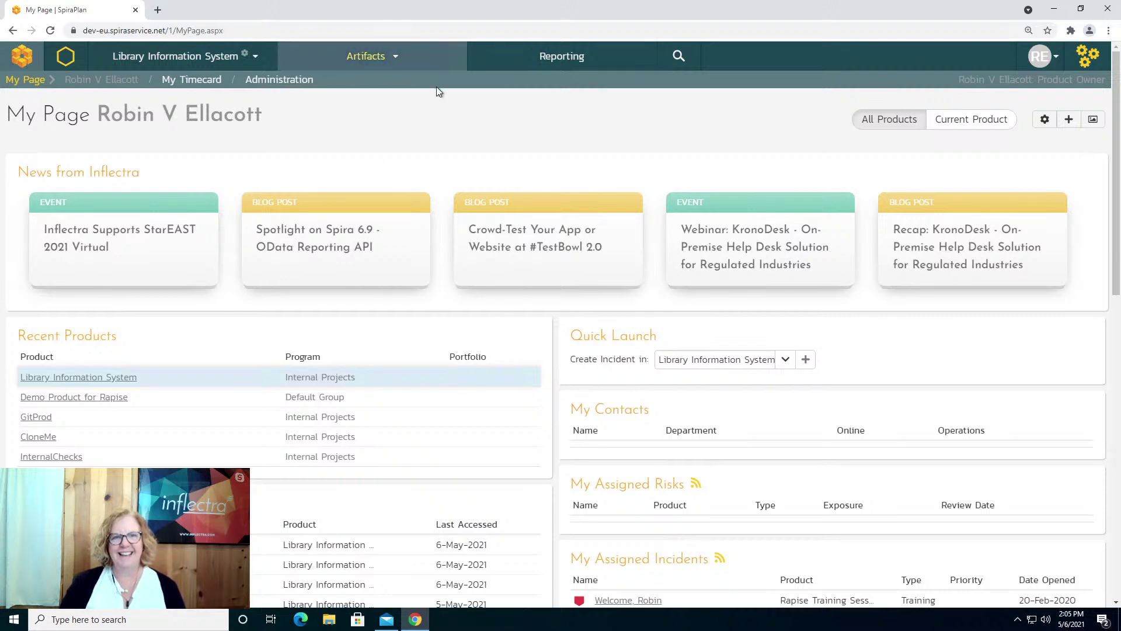
Step: Open the product's test run list and examine the SpiraWeeklyReportGenerator runs
click(391, 59)
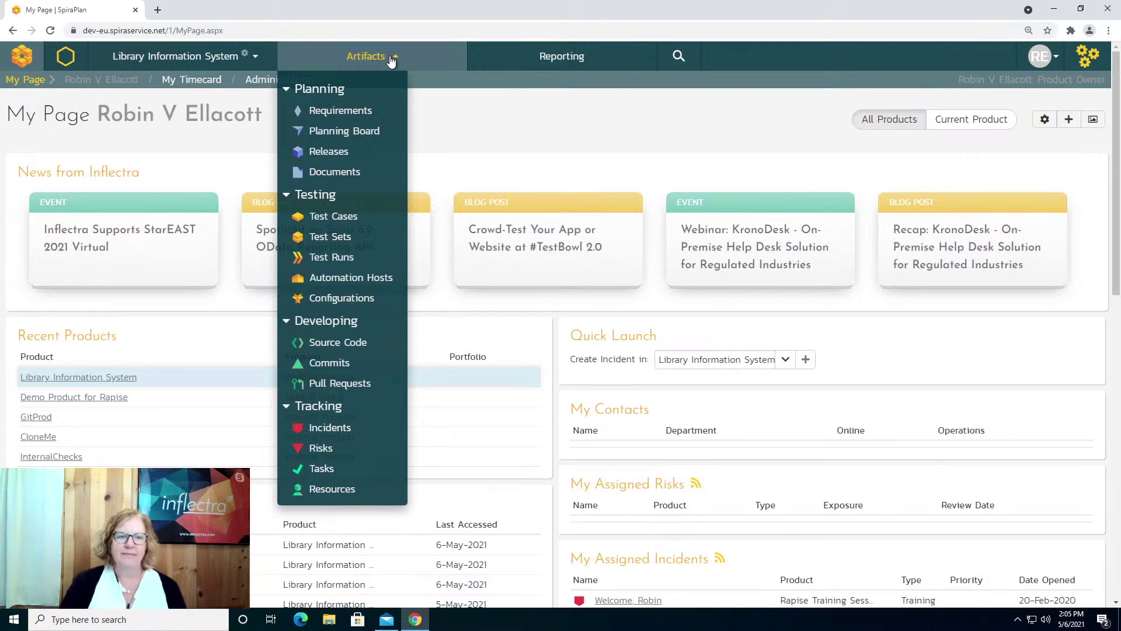
click(336, 260)
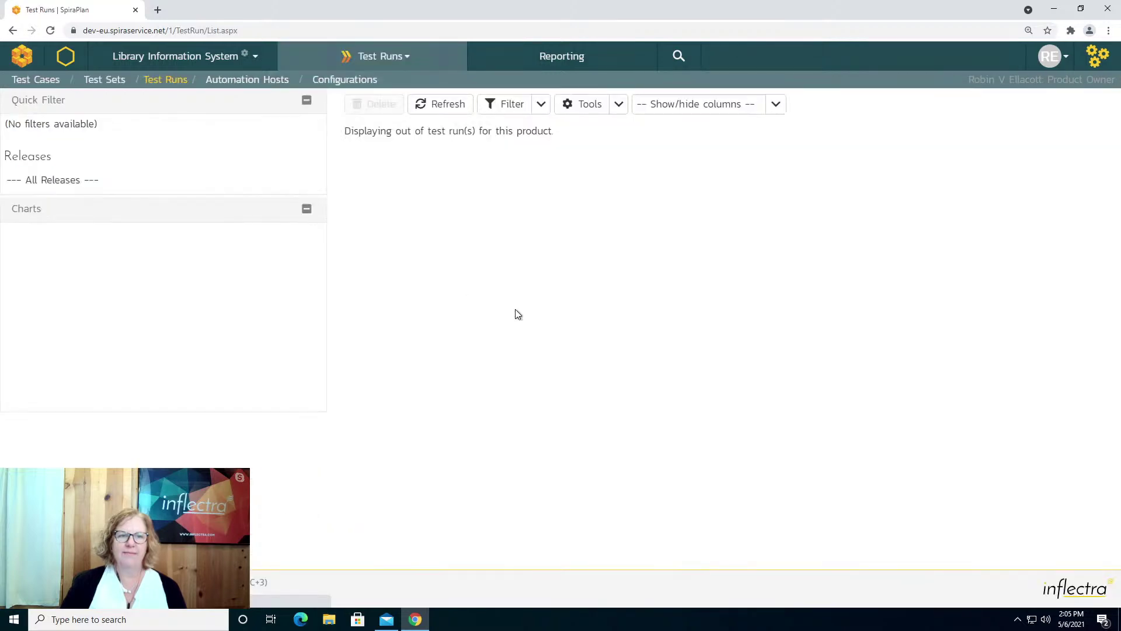
mouse_move(550, 303)
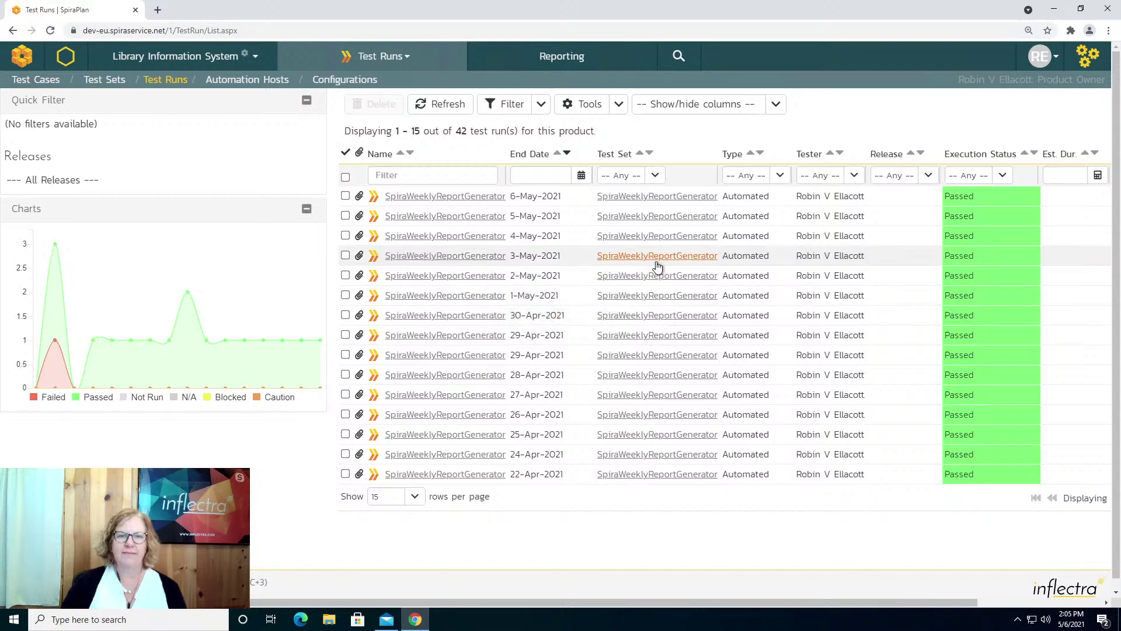
mouse_move(465, 318)
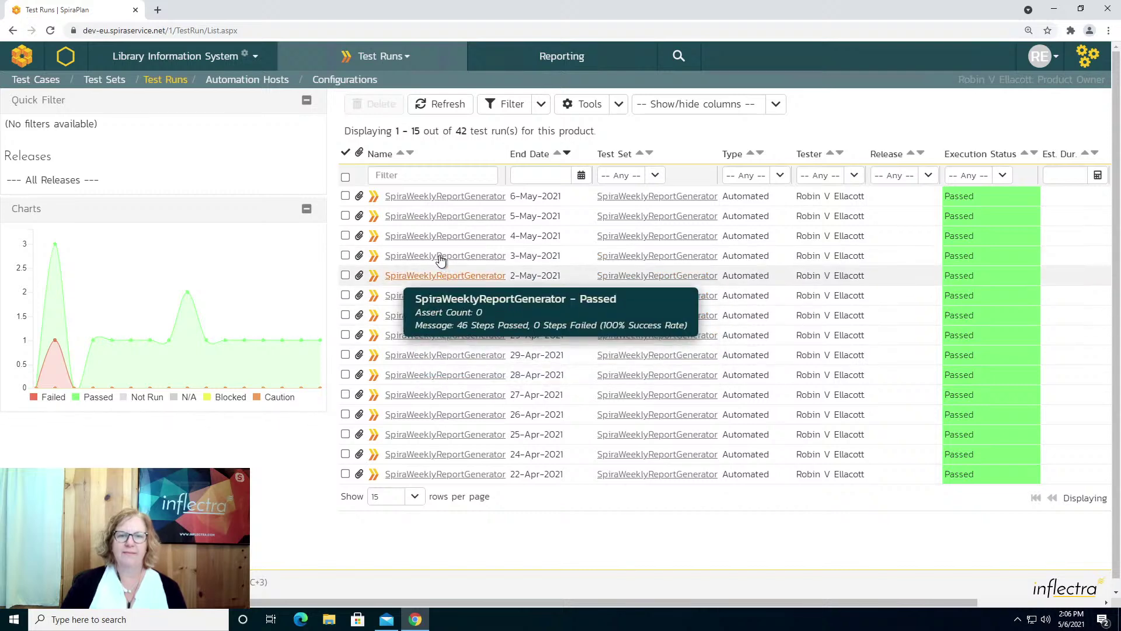
mouse_move(429, 244)
mouse_move(432, 204)
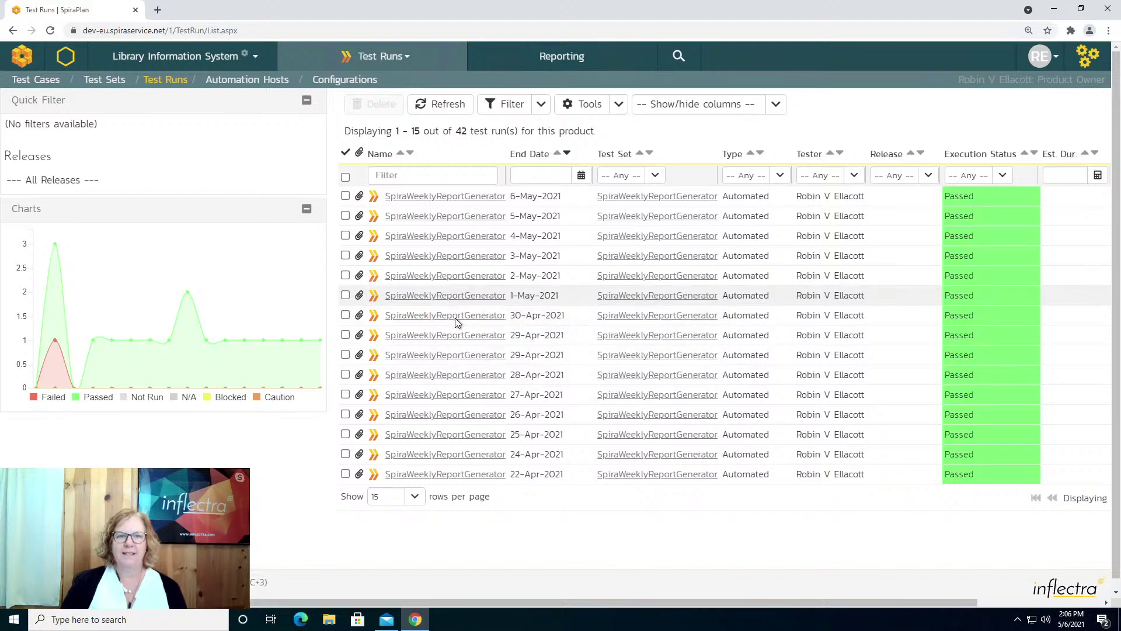
Step: Open the product's documents list
click(382, 56)
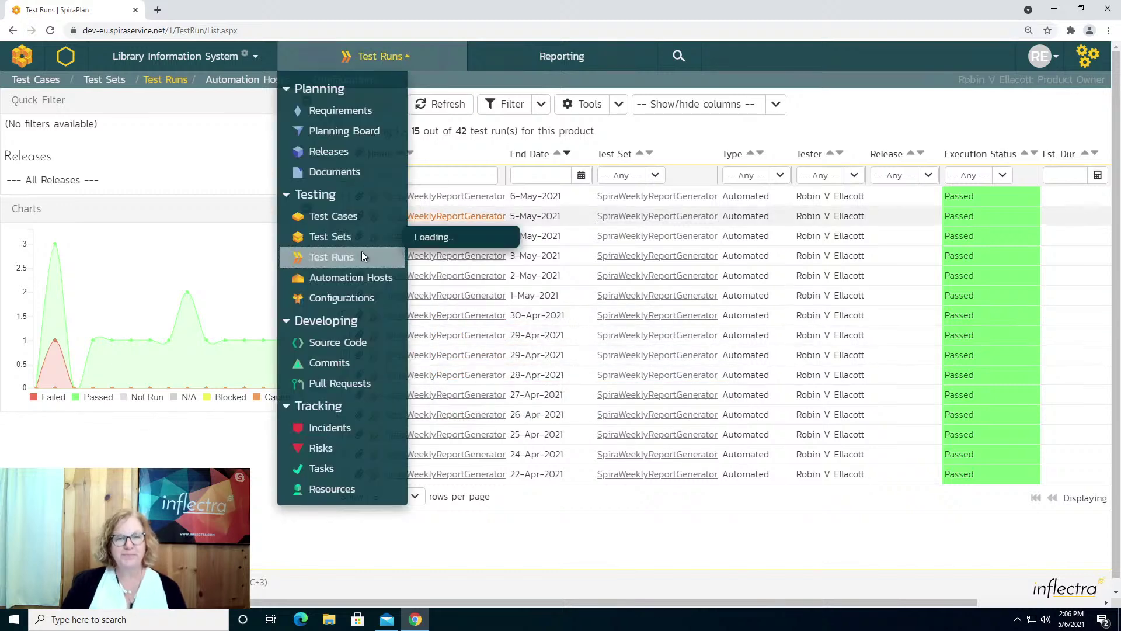
click(356, 173)
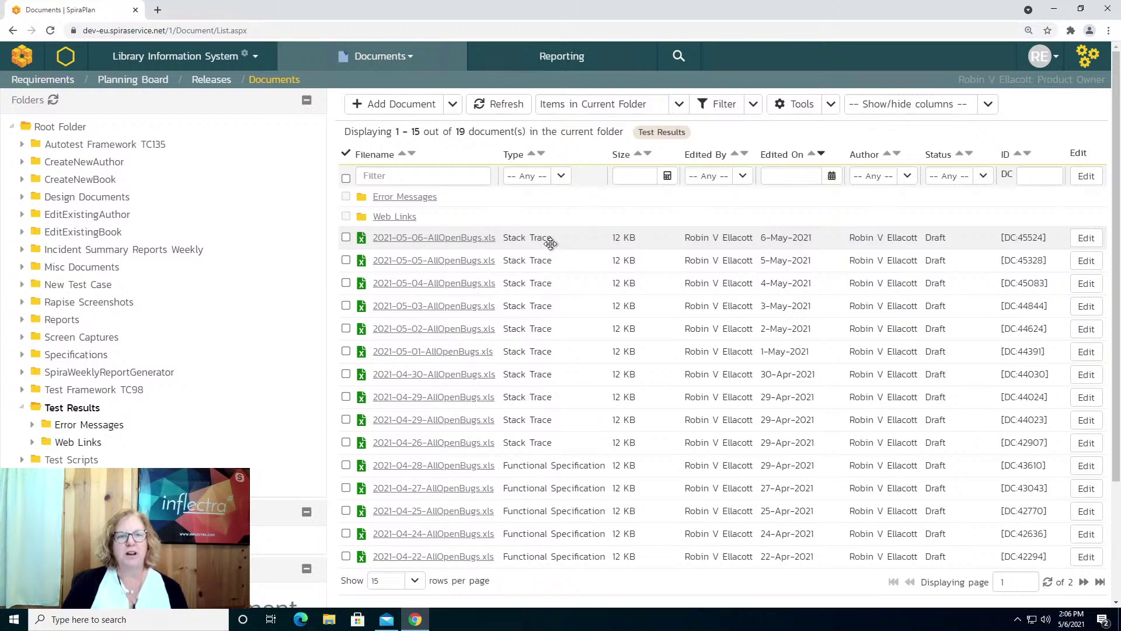
Step: Start a blank note in Notepad with the first line "1. Define a new document type"
click(8, 623)
text(notepad)
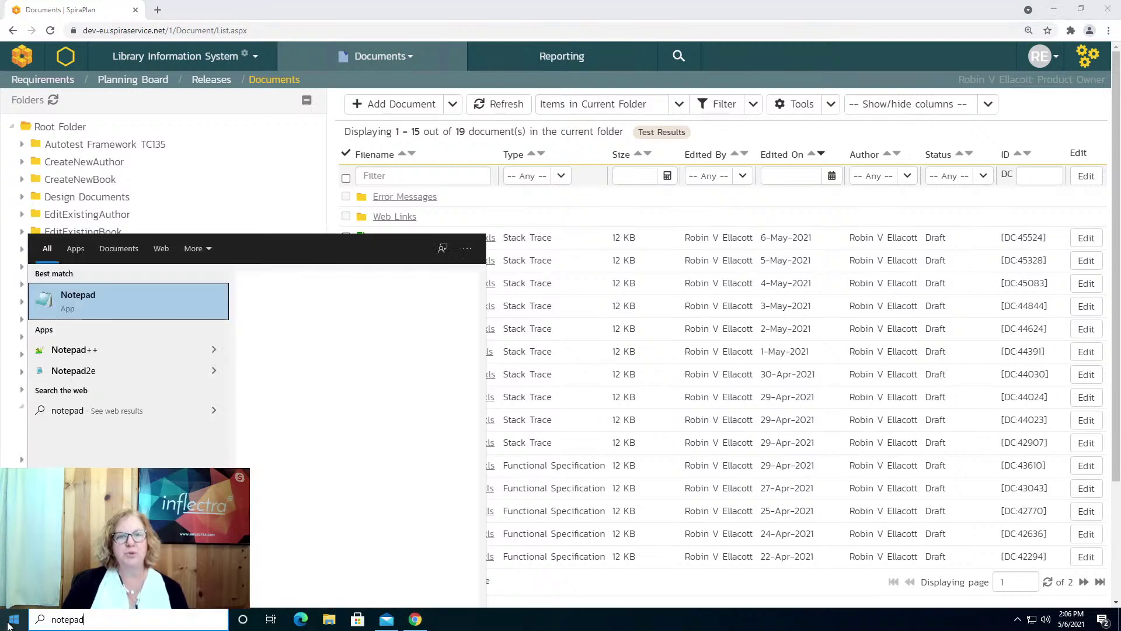
key(Return)
text(1)
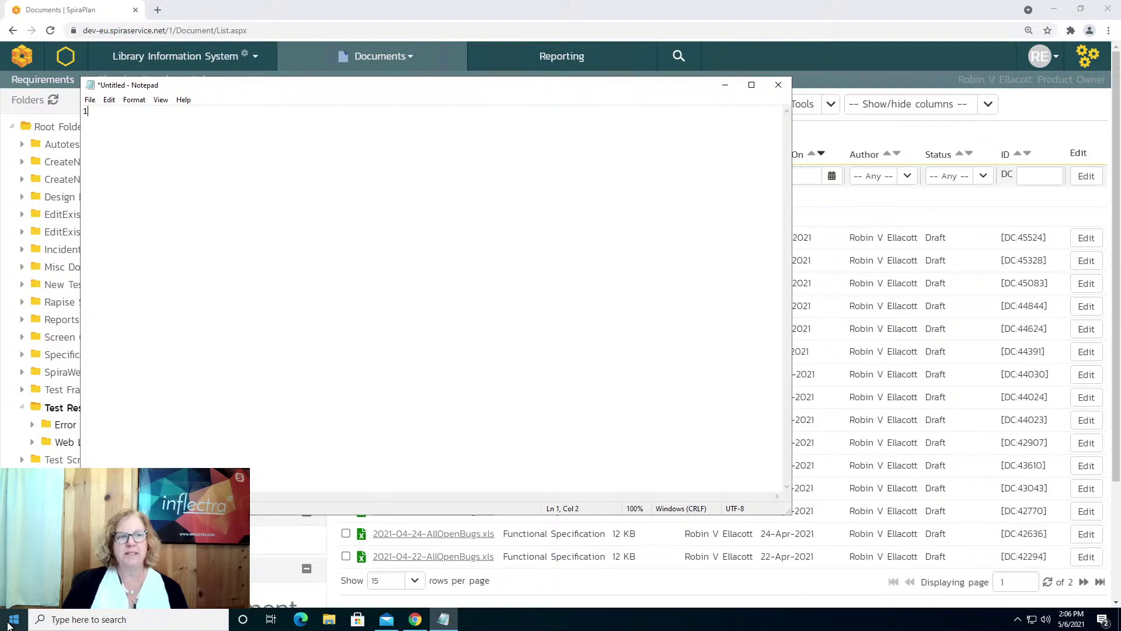
text(. Define a n)
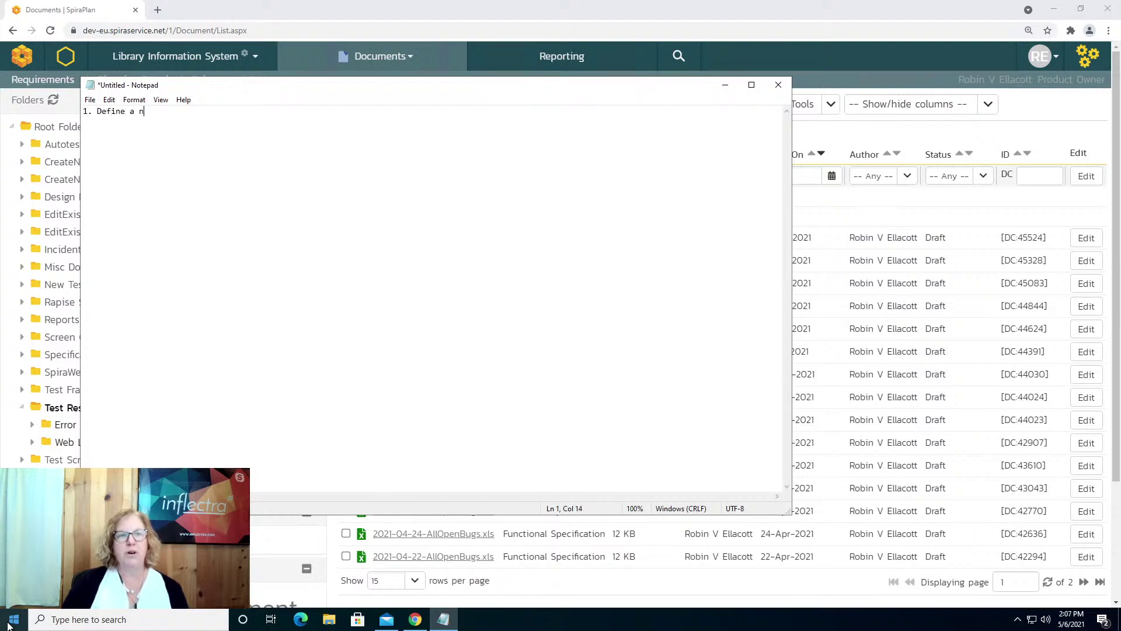
text(ew document type)
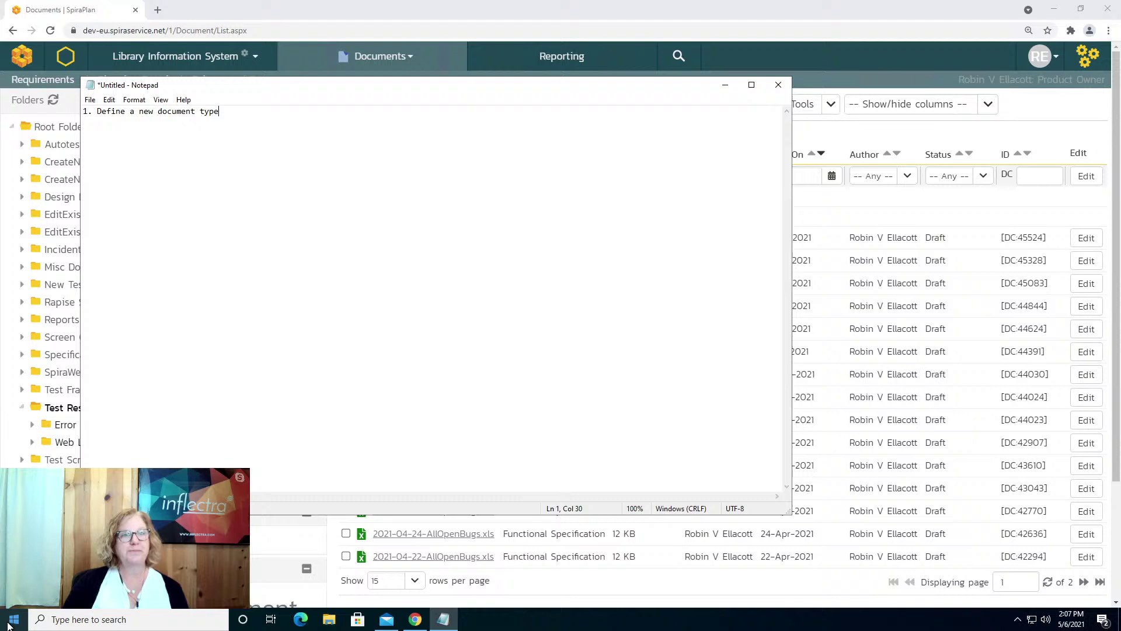
Step: Add the line "2. Create a notification event" to the note, highlight the first line and minimize Notepad
key(Return)
text(2.)
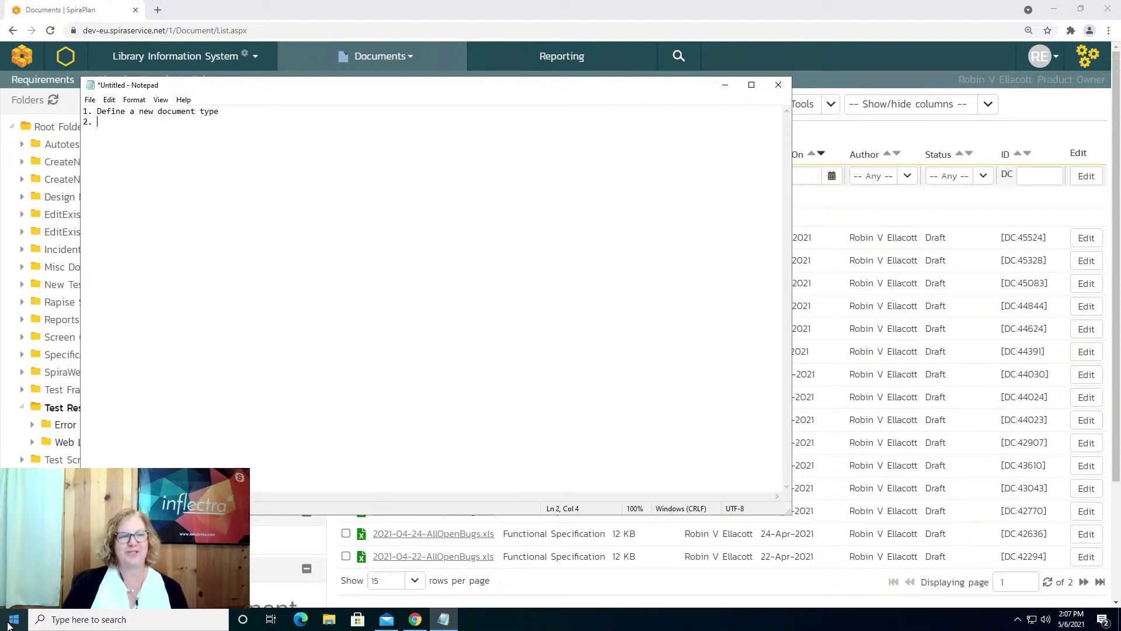
text( Create a)
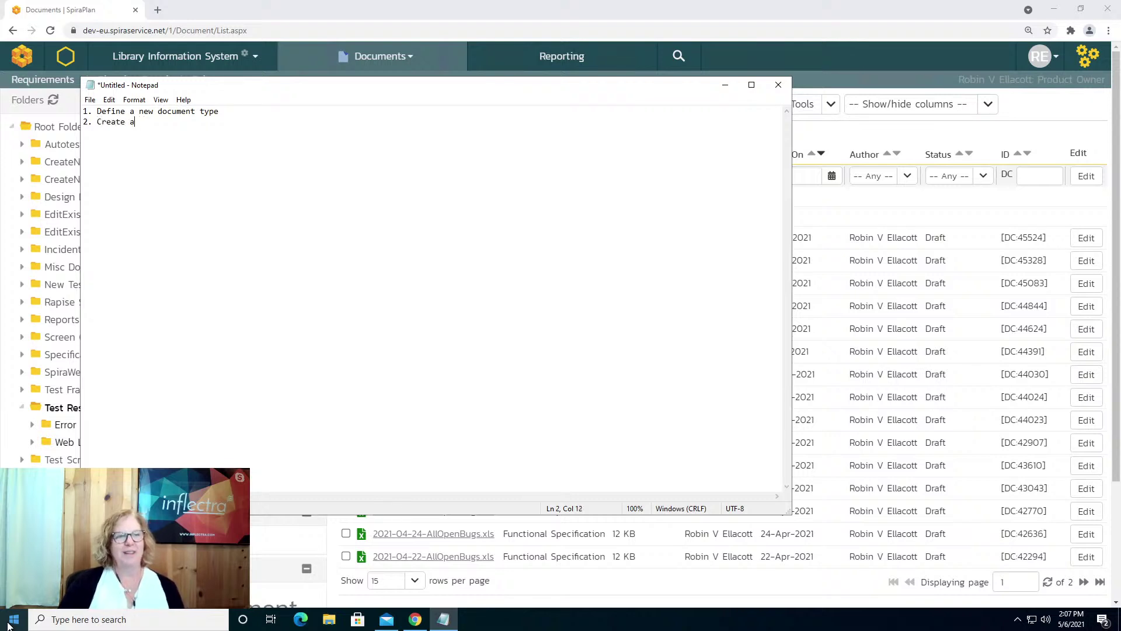
text( notification eve)
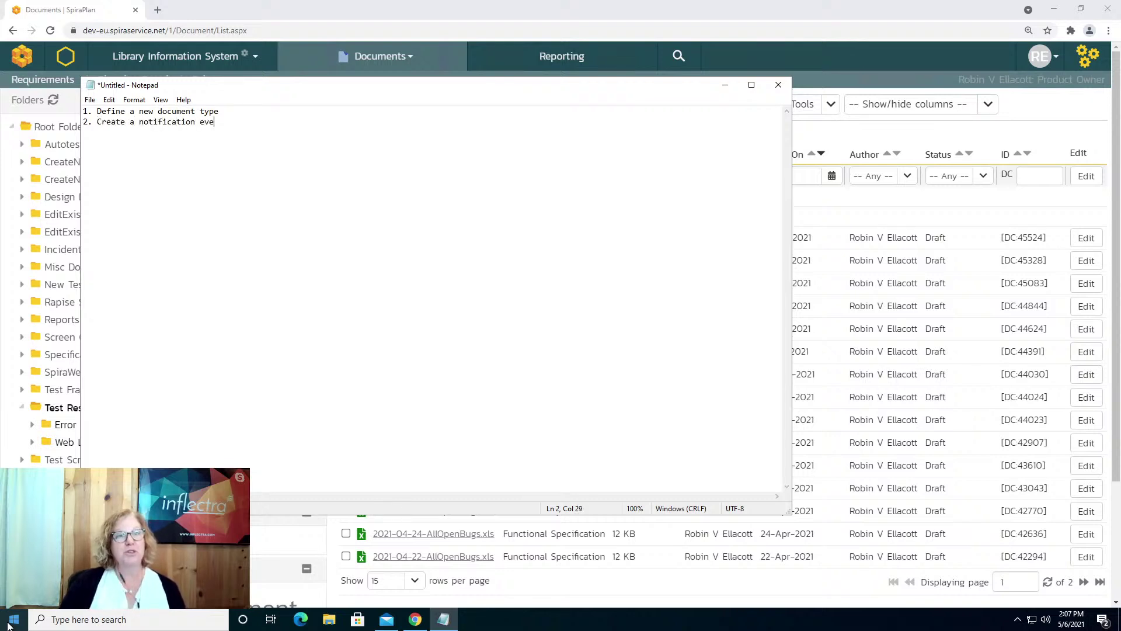
text(nt)
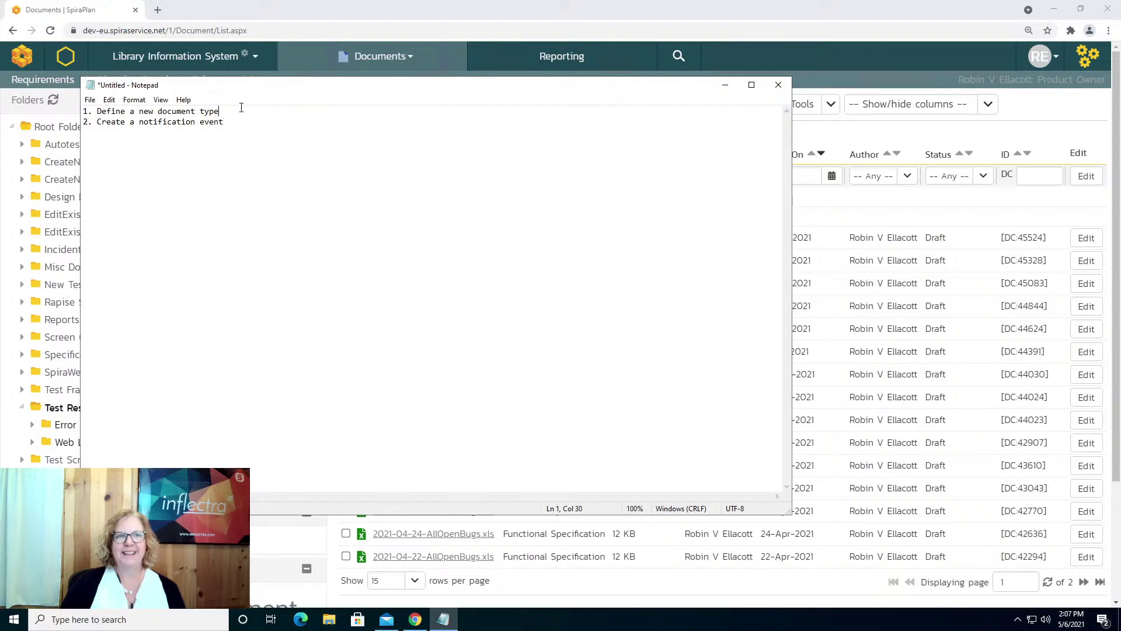
drag(221, 110, 61, 92)
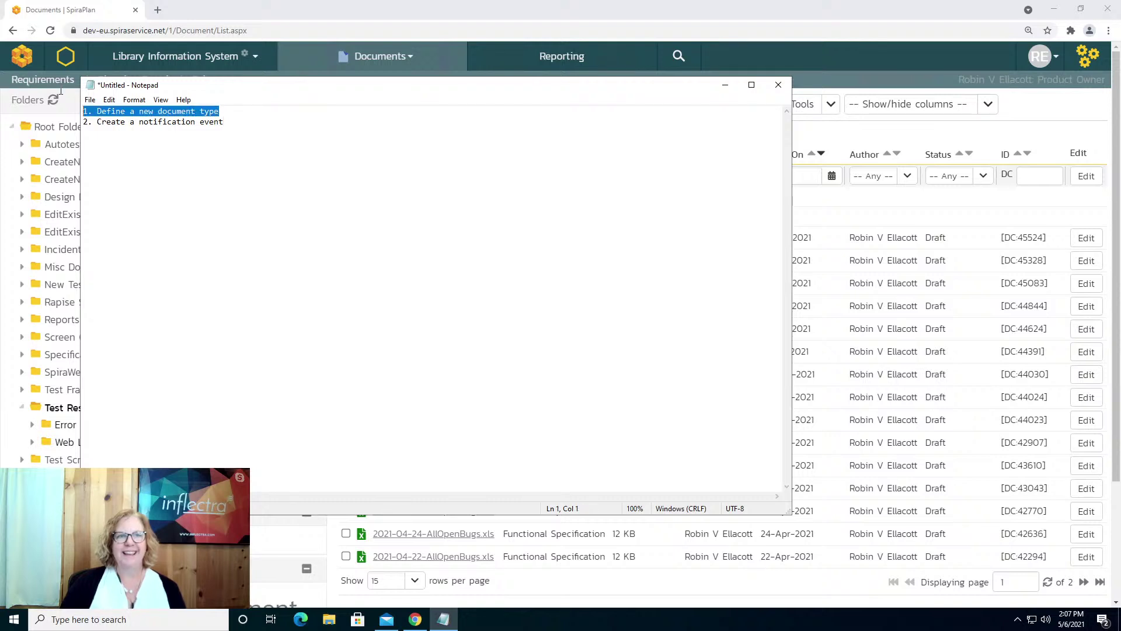
click(723, 86)
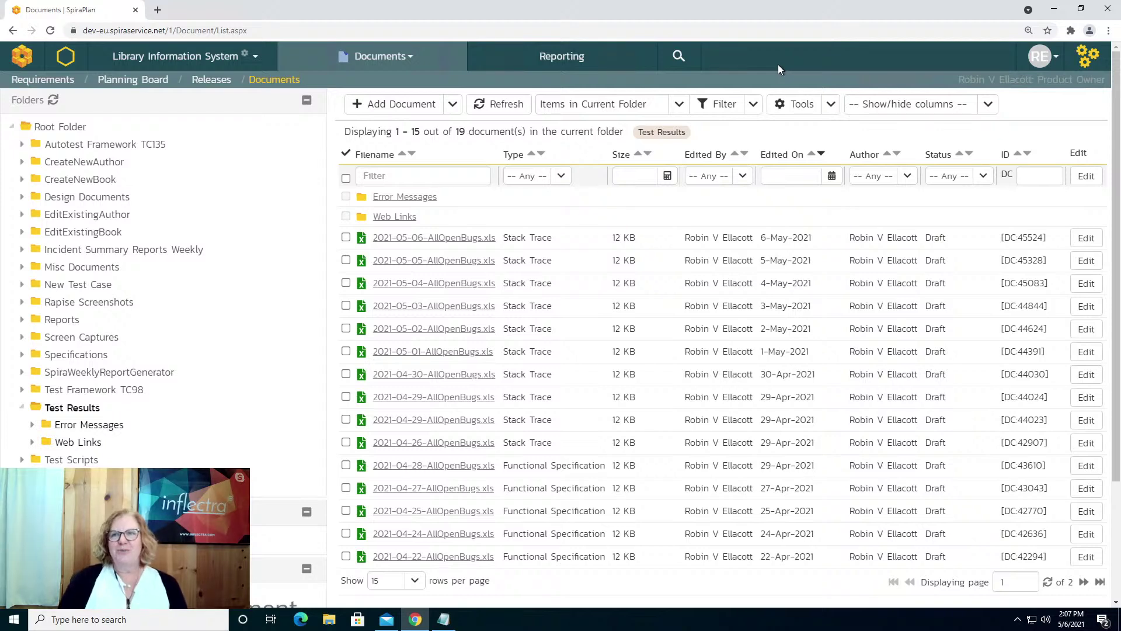
Step: Add a document type named "Spira Report" to the Library Information System template
click(1090, 57)
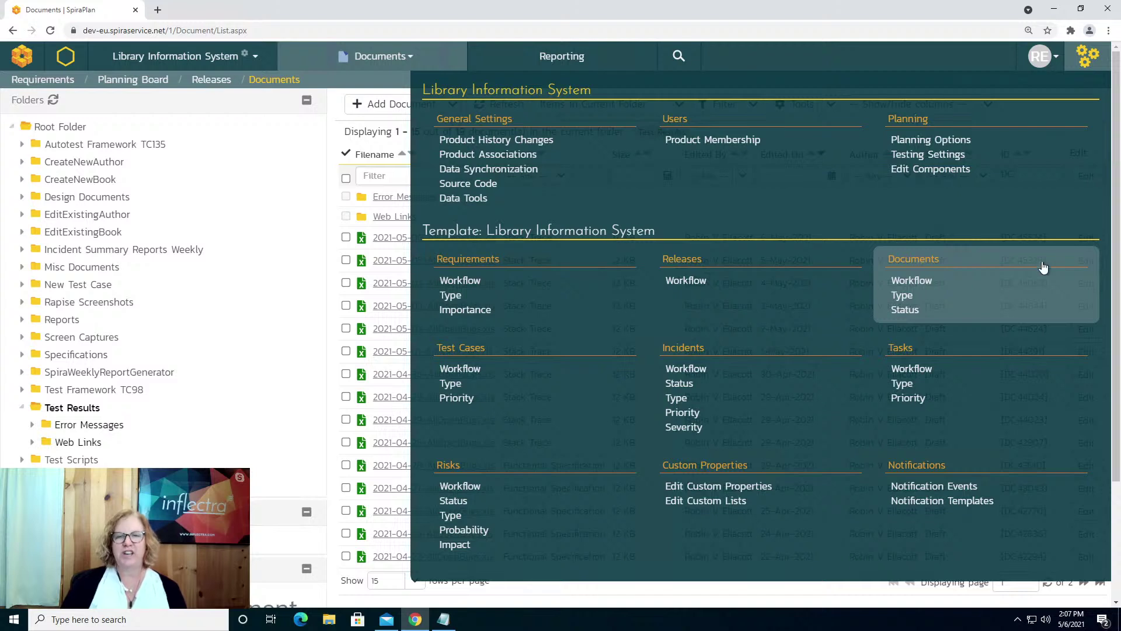
click(902, 296)
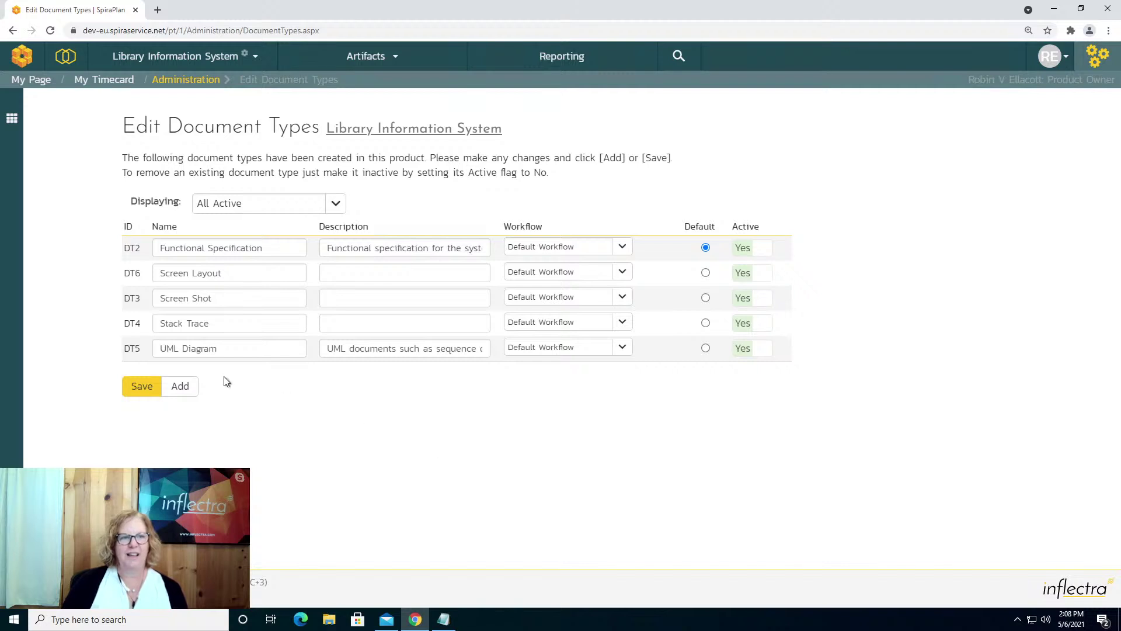
click(180, 387)
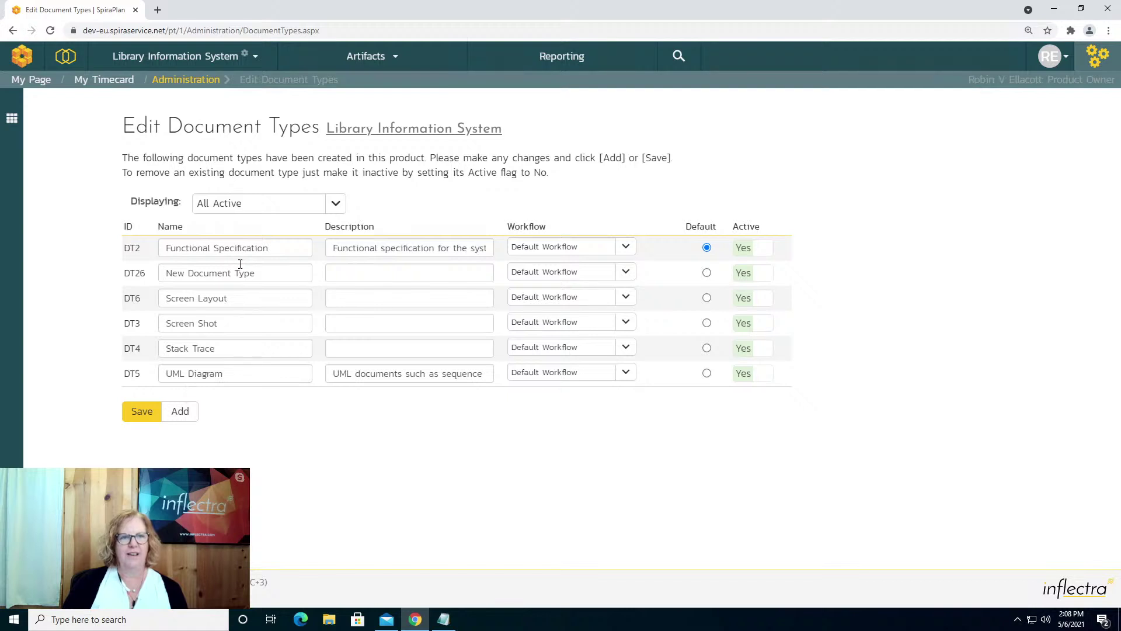
click(276, 276)
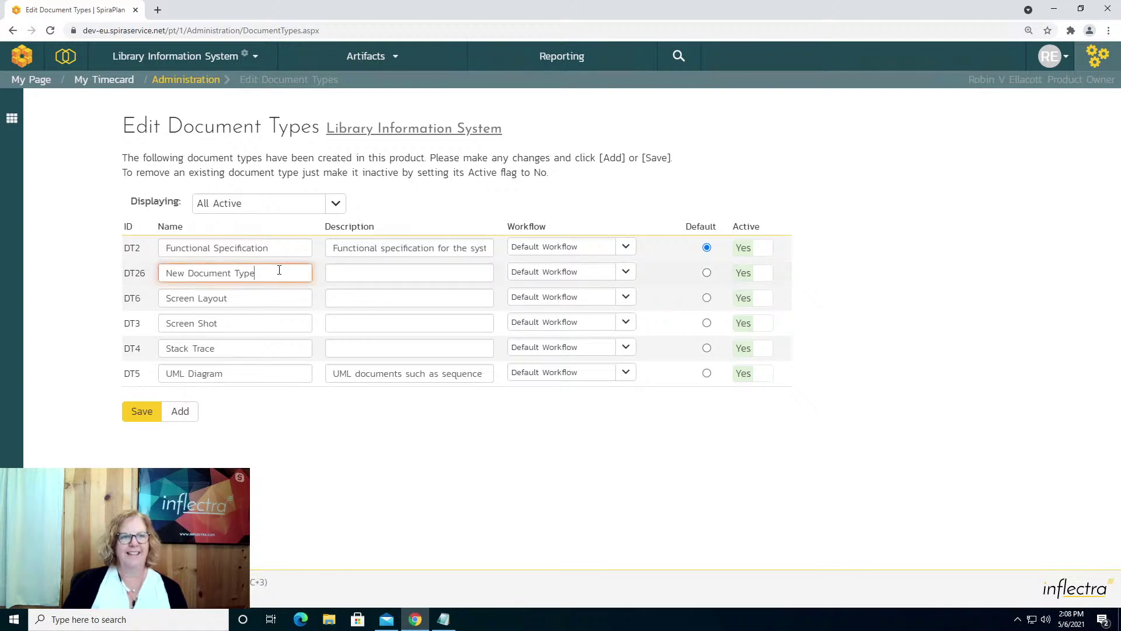
drag(275, 276, 156, 272)
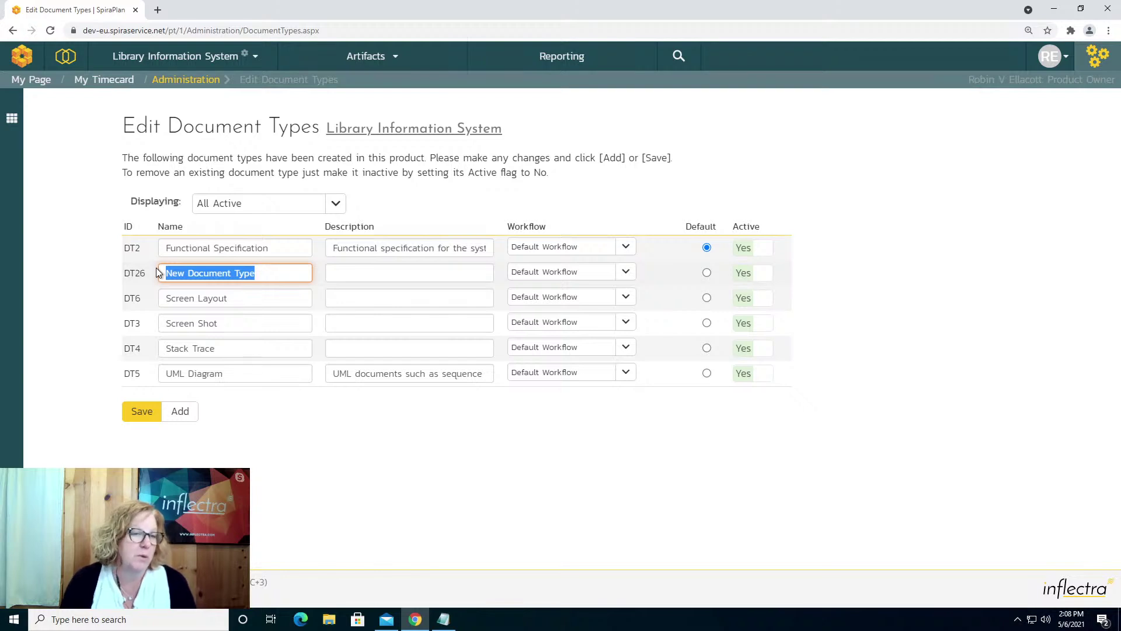
text(Spira Report)
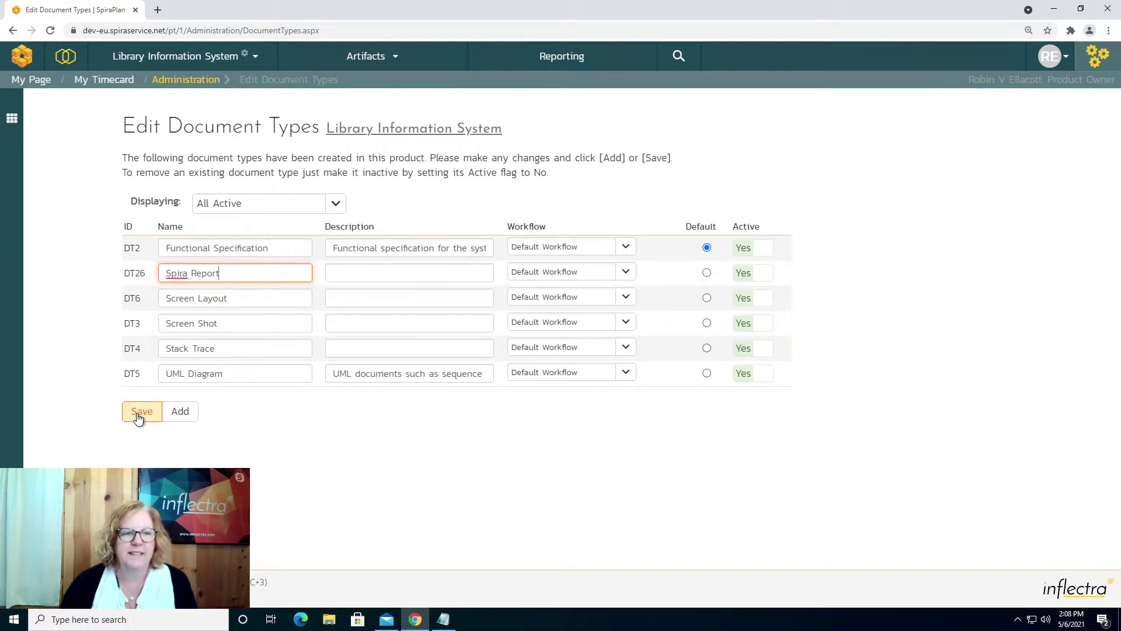
Step: Describe the Spira Report document type as "Special Report Type for Automatically generated reports"
click(388, 273)
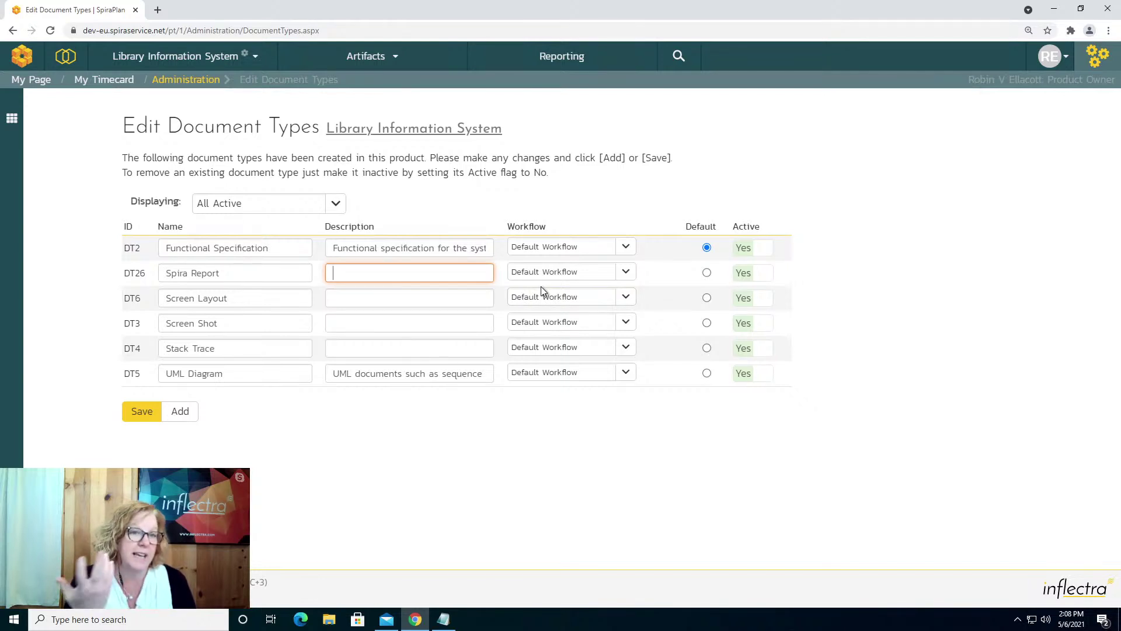
text(SPecia)
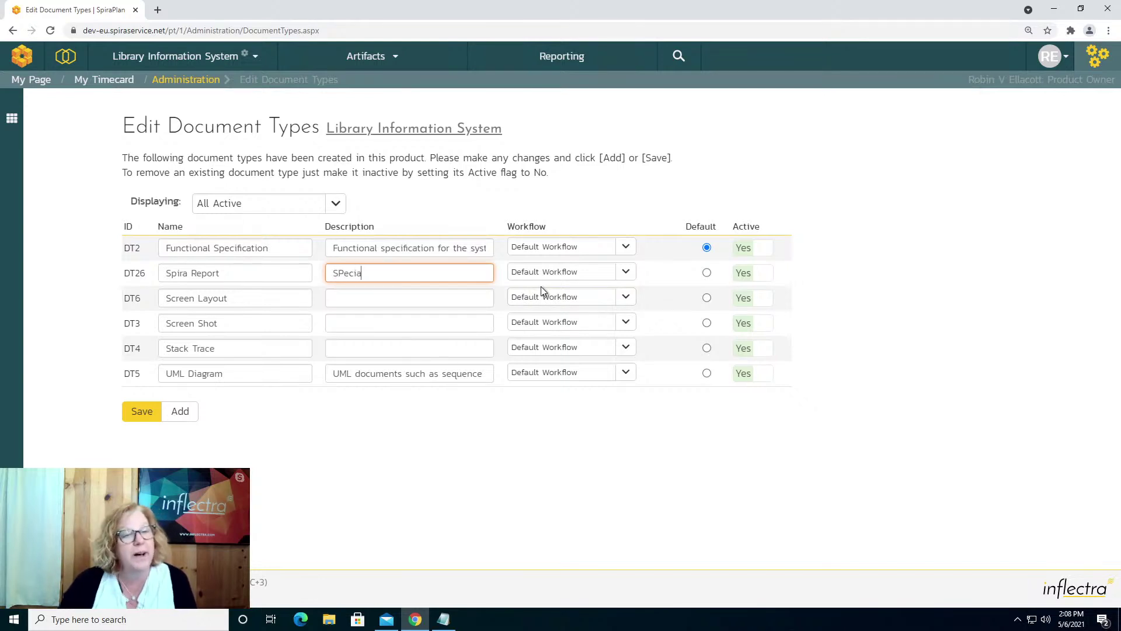
key(BackSpace)
key(BackSpace)
key(BackSpace)
text(pecia)
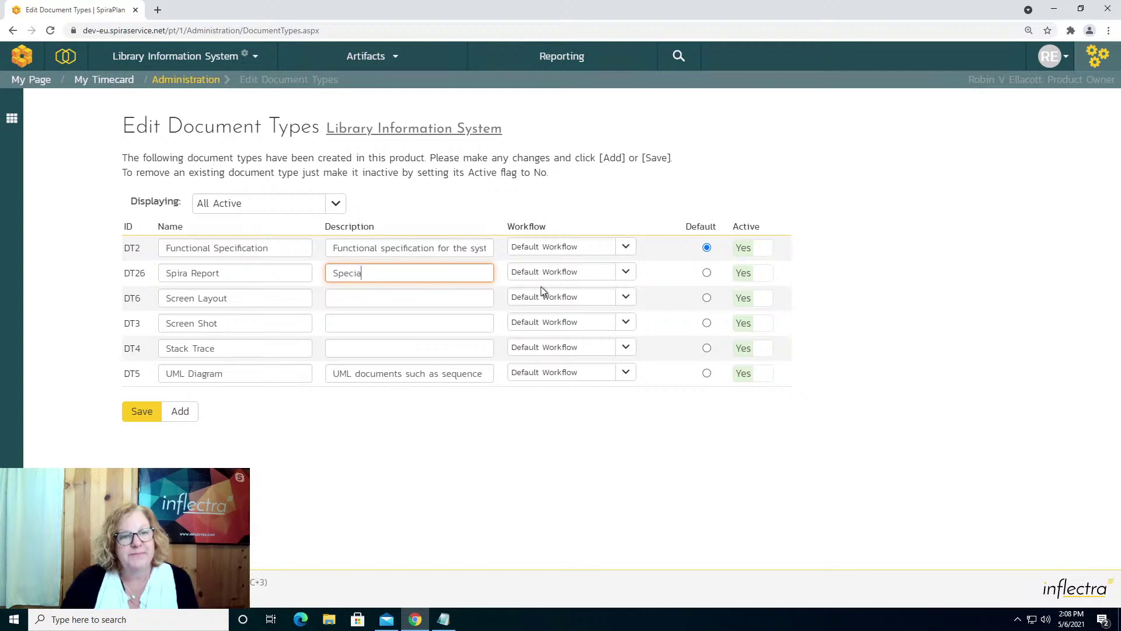
text(l Report Type f)
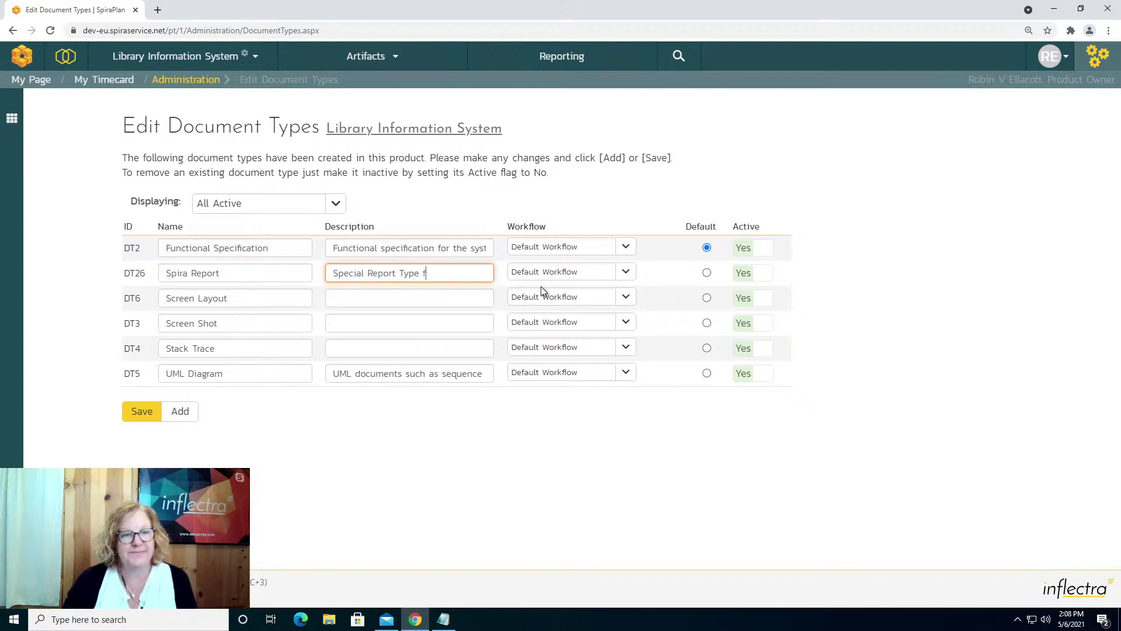
text(or Automat)
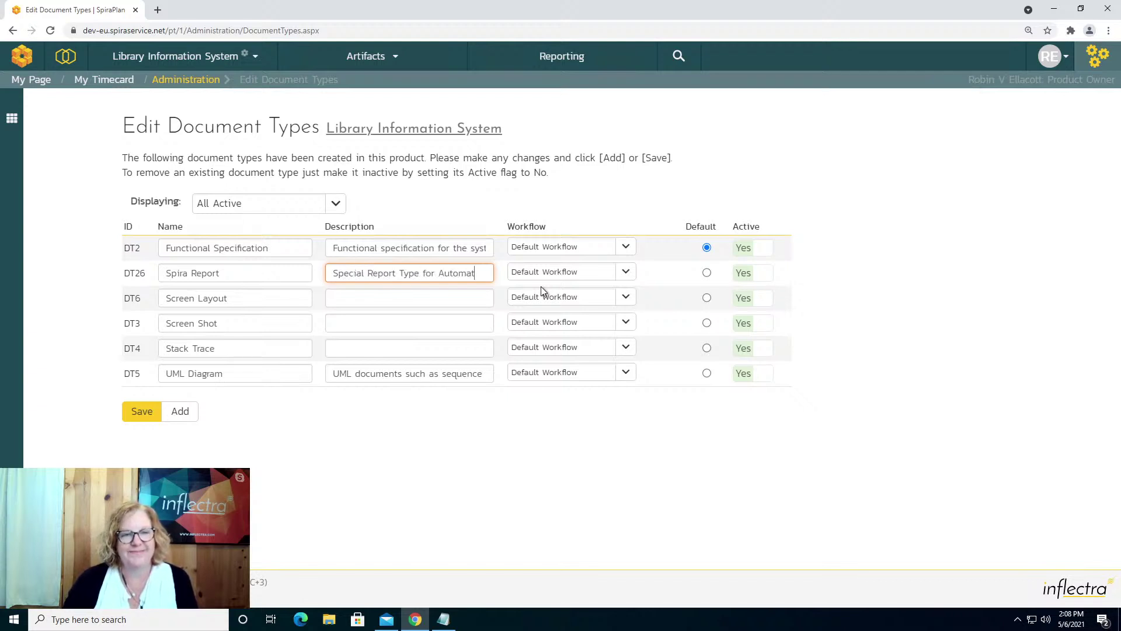
text(ically ge)
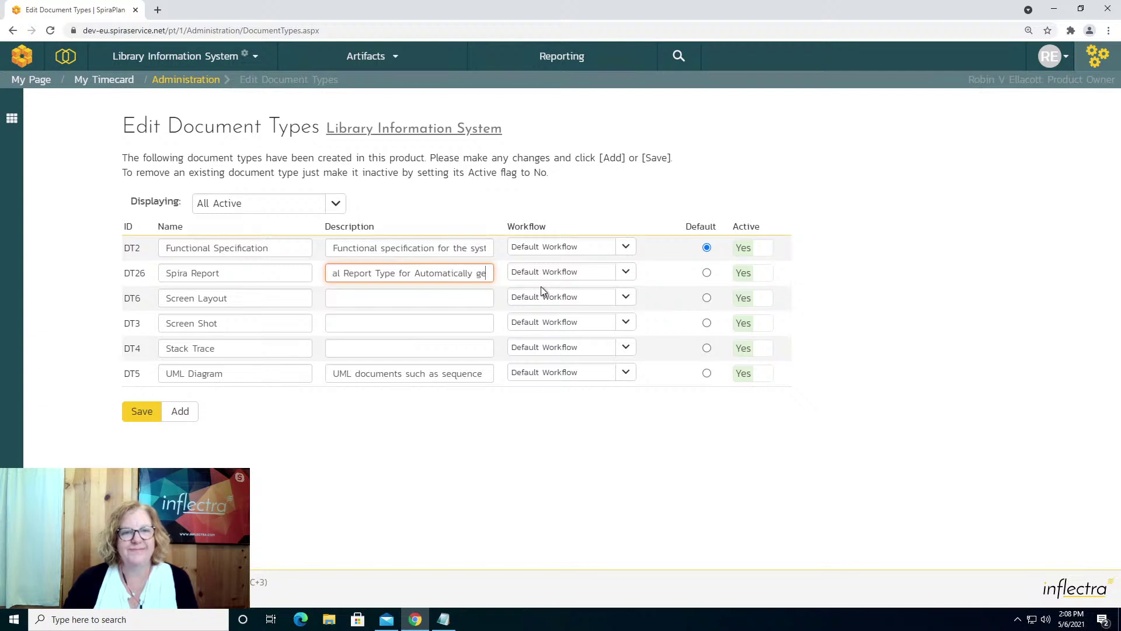
text(nerated reports)
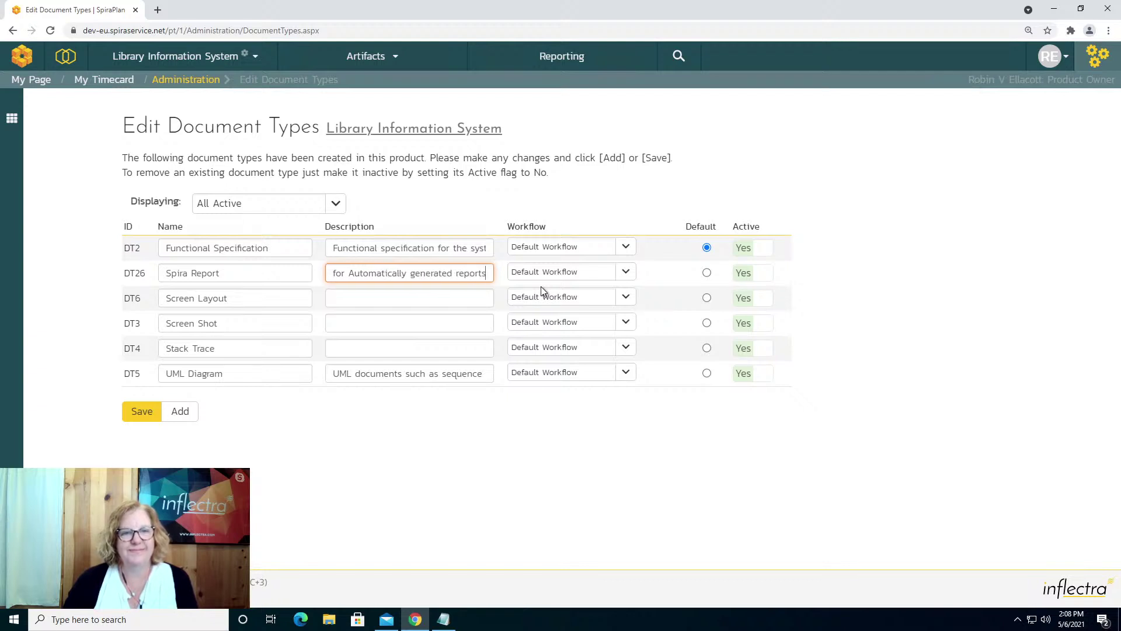
Step: Copy the document type name "Spira Report" into the Notepad note on its own line below item 1
click(221, 274)
key(ctrl+a)
key(ctrl+c)
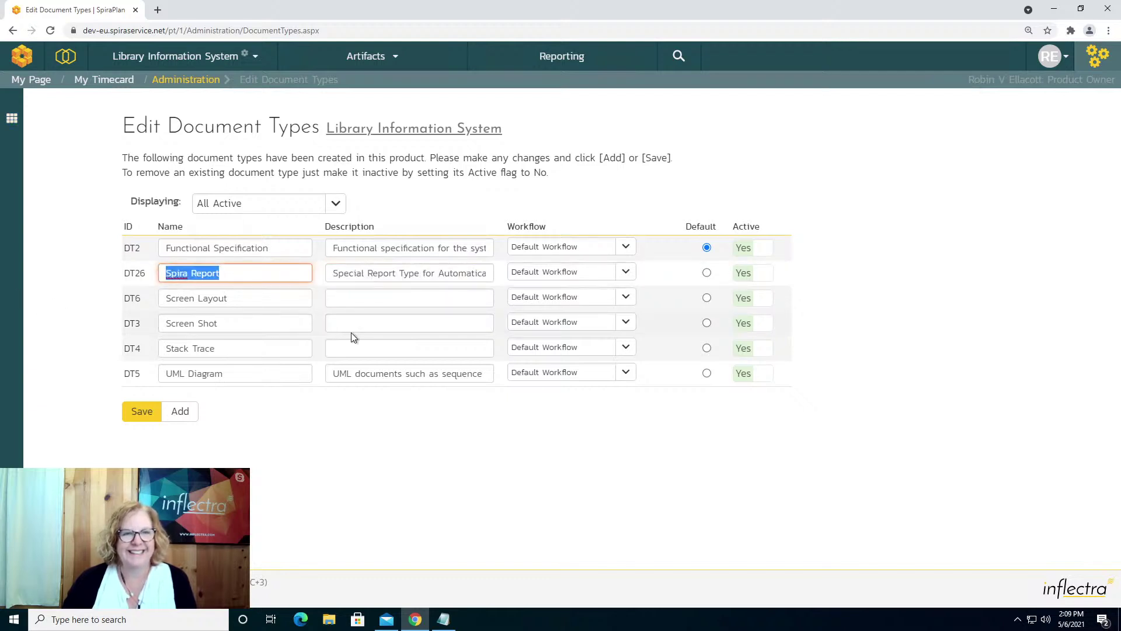
click(443, 619)
key(End)
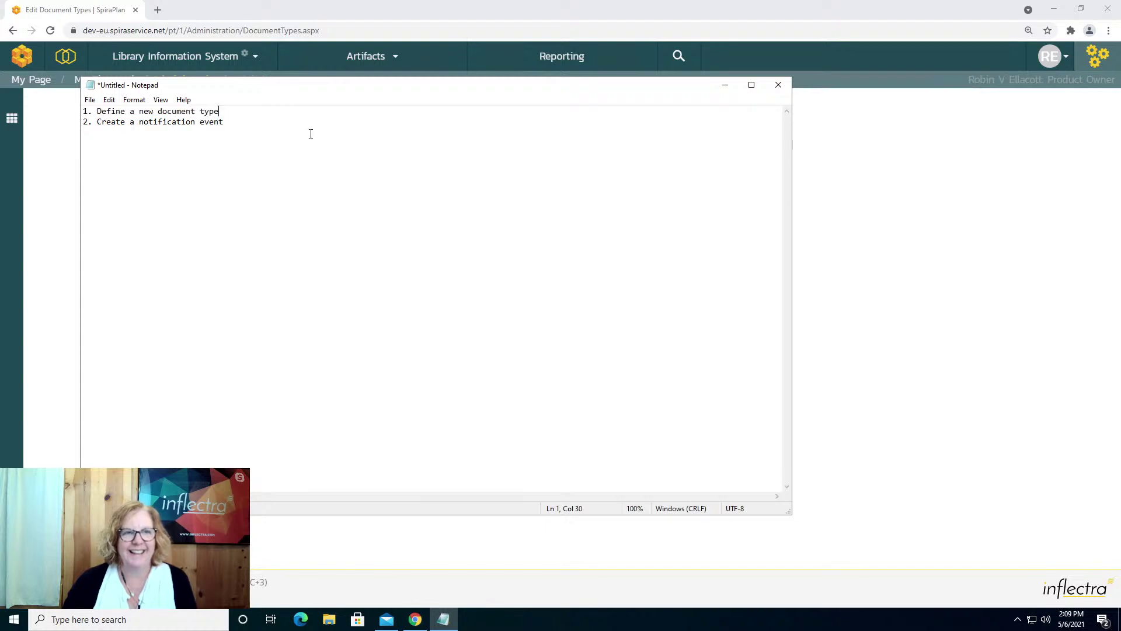
key(Return)
key(Return)
key(Up)
key(ctrl+v)
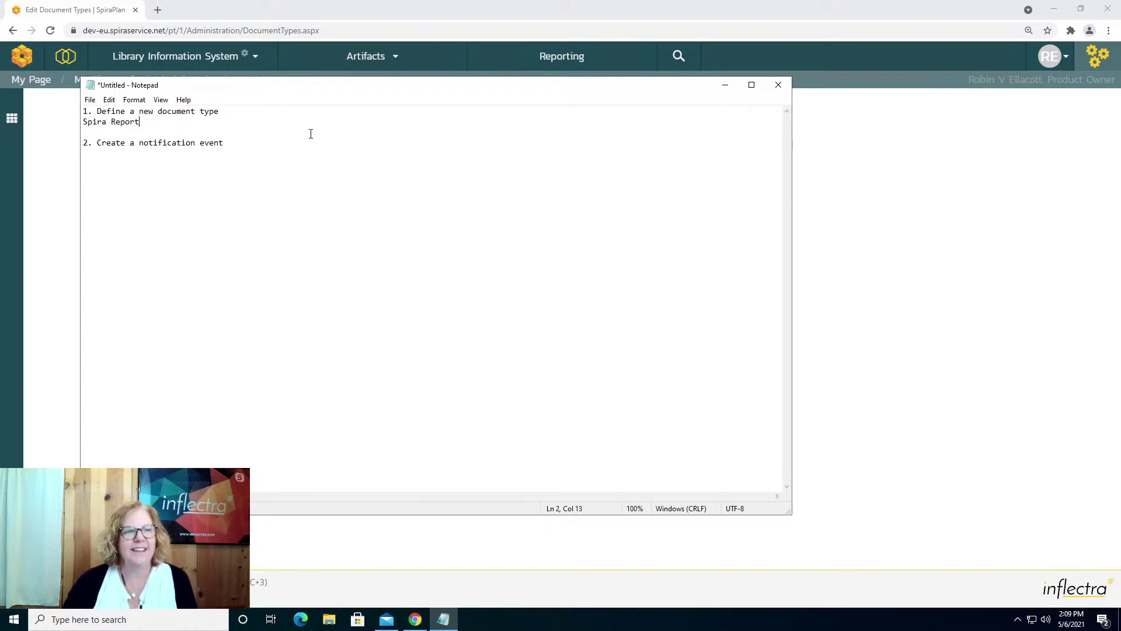
Step: Return to SpiraPlan and save the document type changes
click(726, 85)
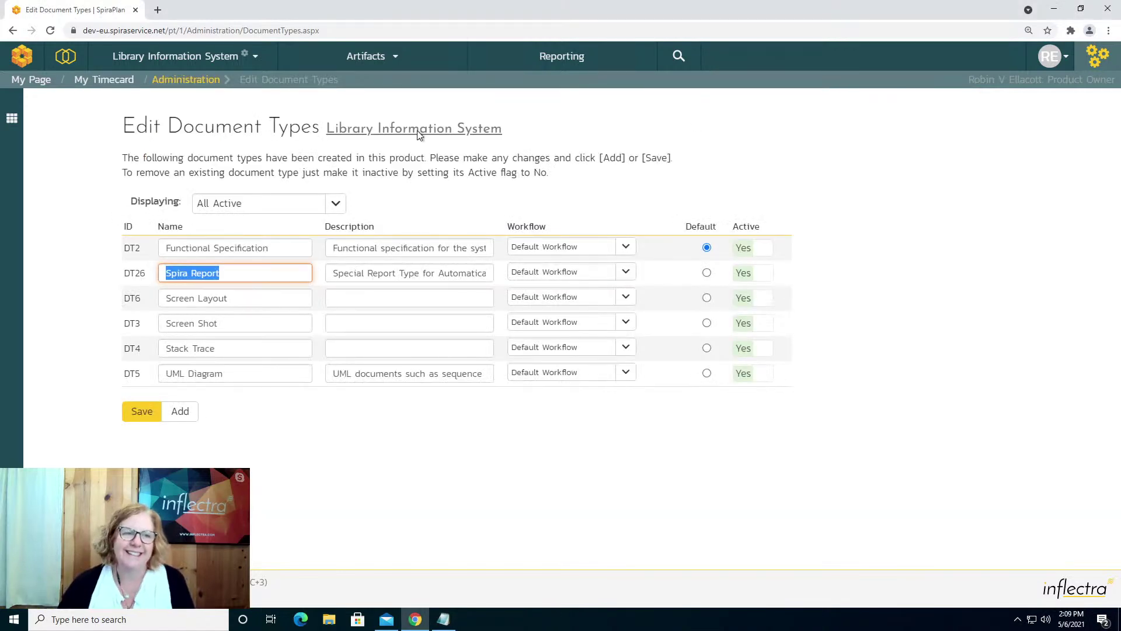
click(142, 411)
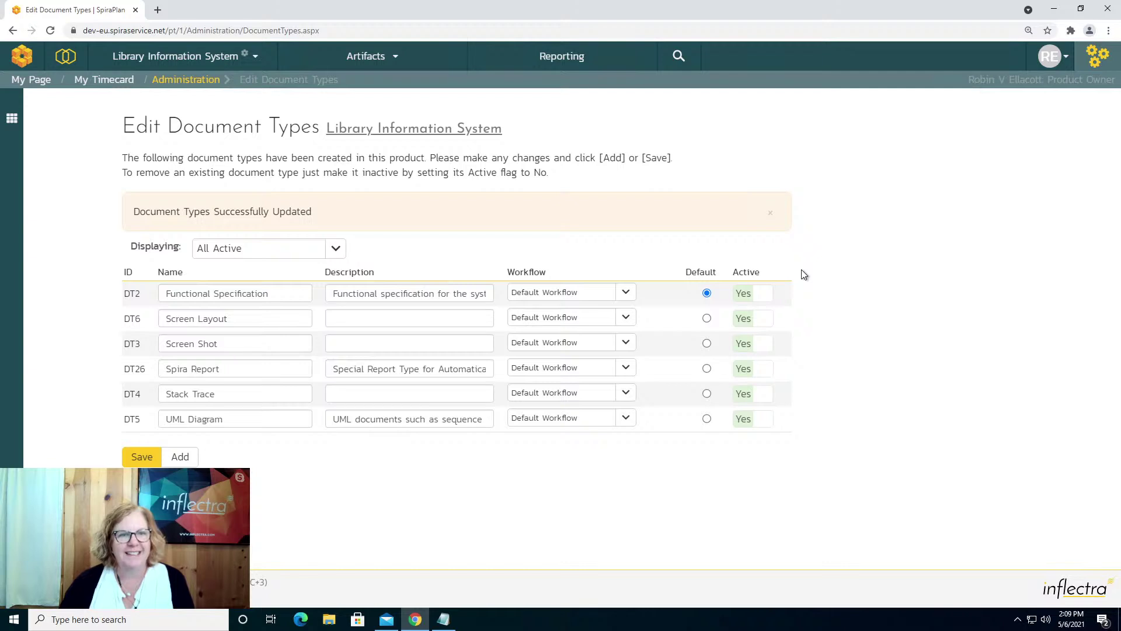
Step: Check item 2 in the Notepad note, and start a new notification event for the Library Information System template in SpiraPlan
click(446, 618)
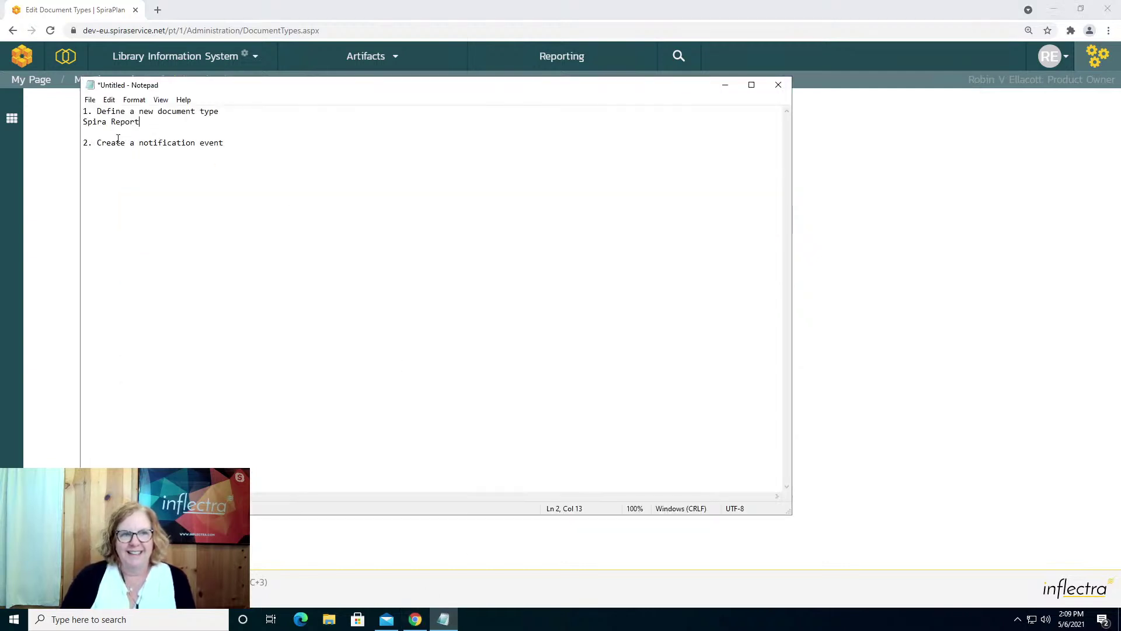
drag(230, 143, 65, 150)
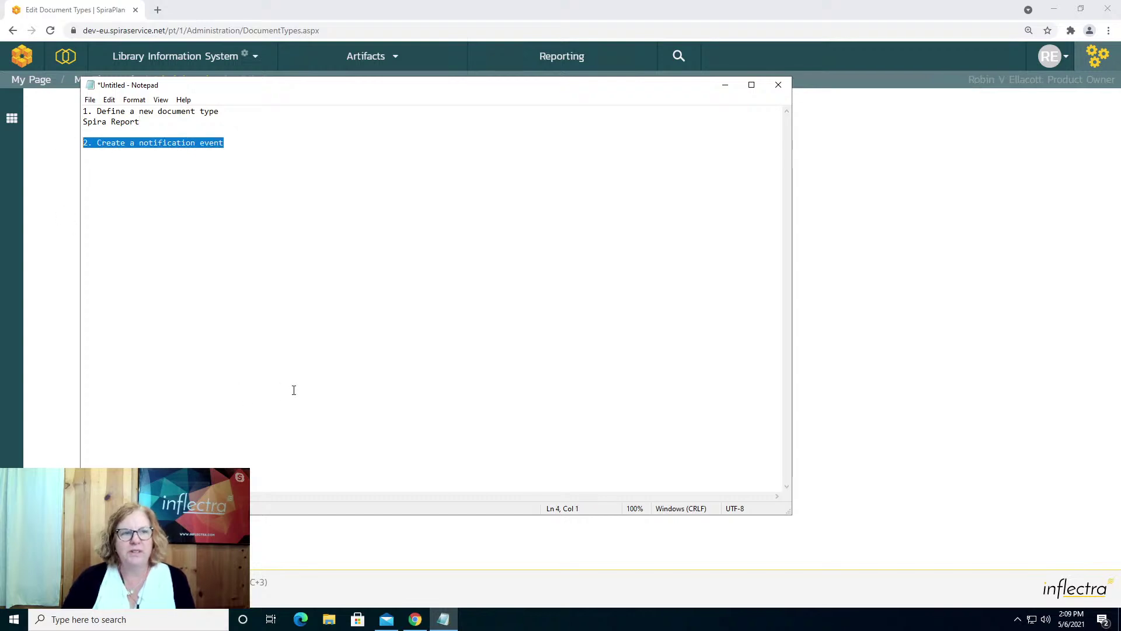
click(983, 240)
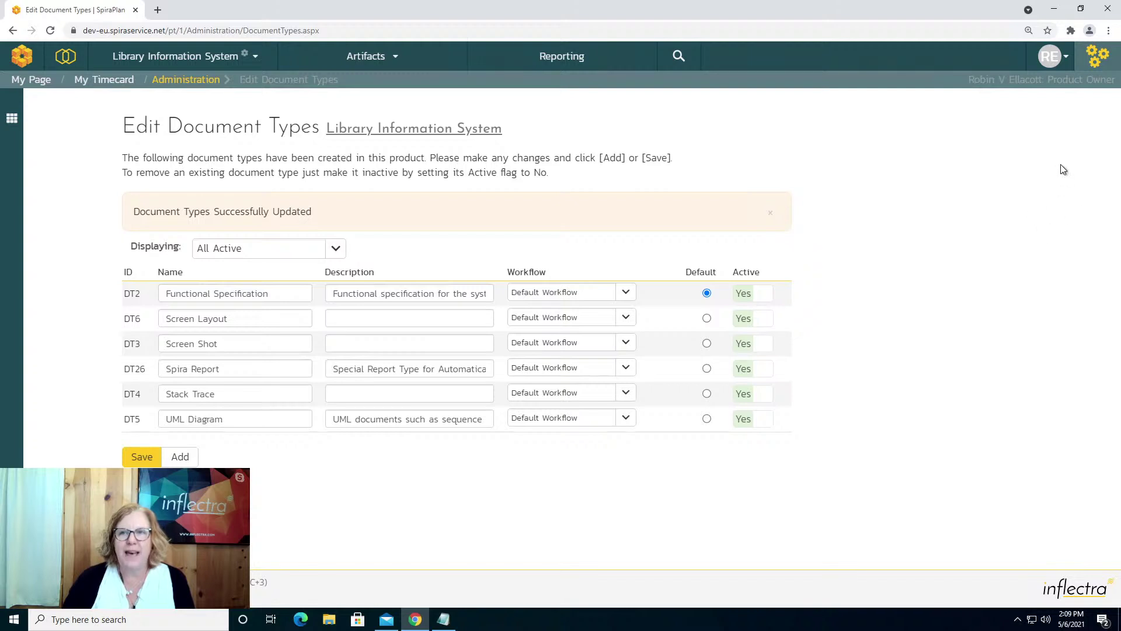
click(1094, 58)
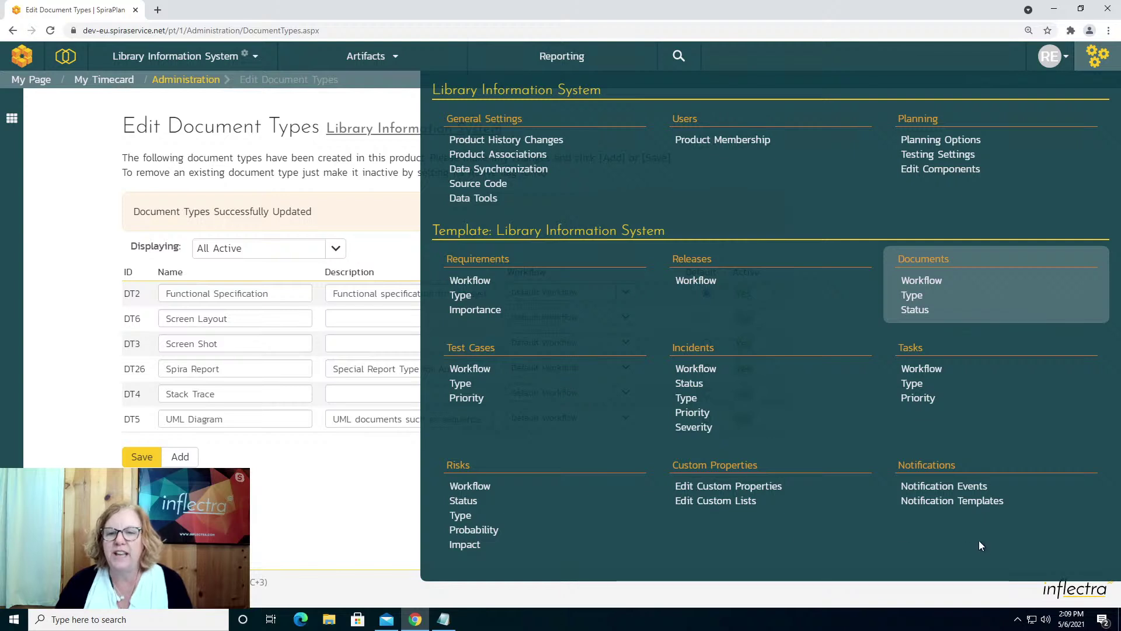
click(974, 495)
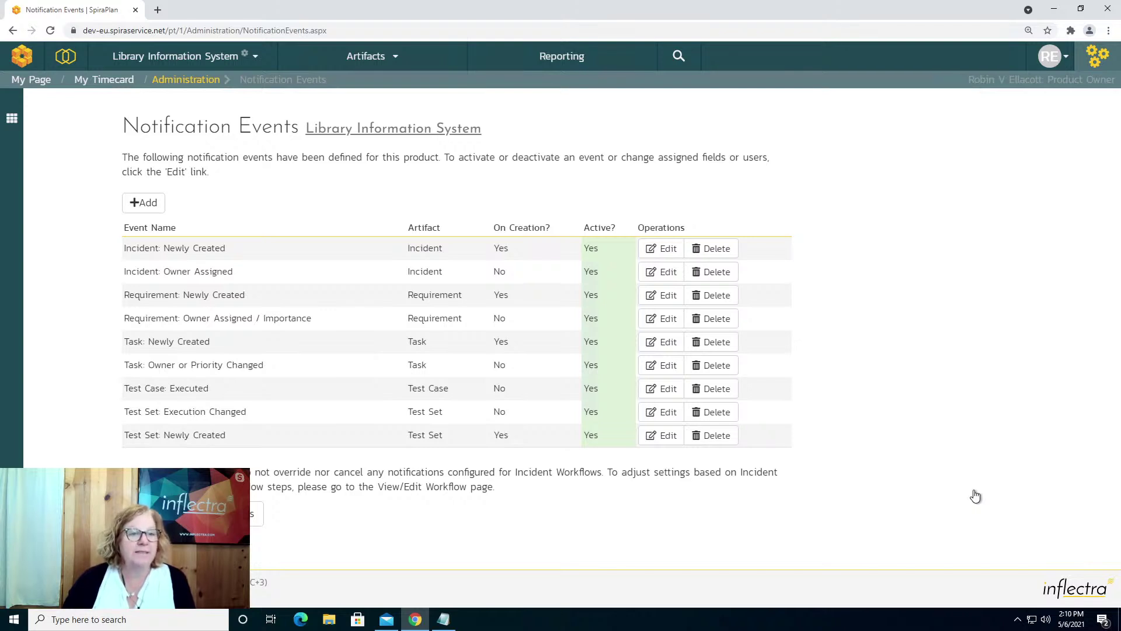
click(141, 201)
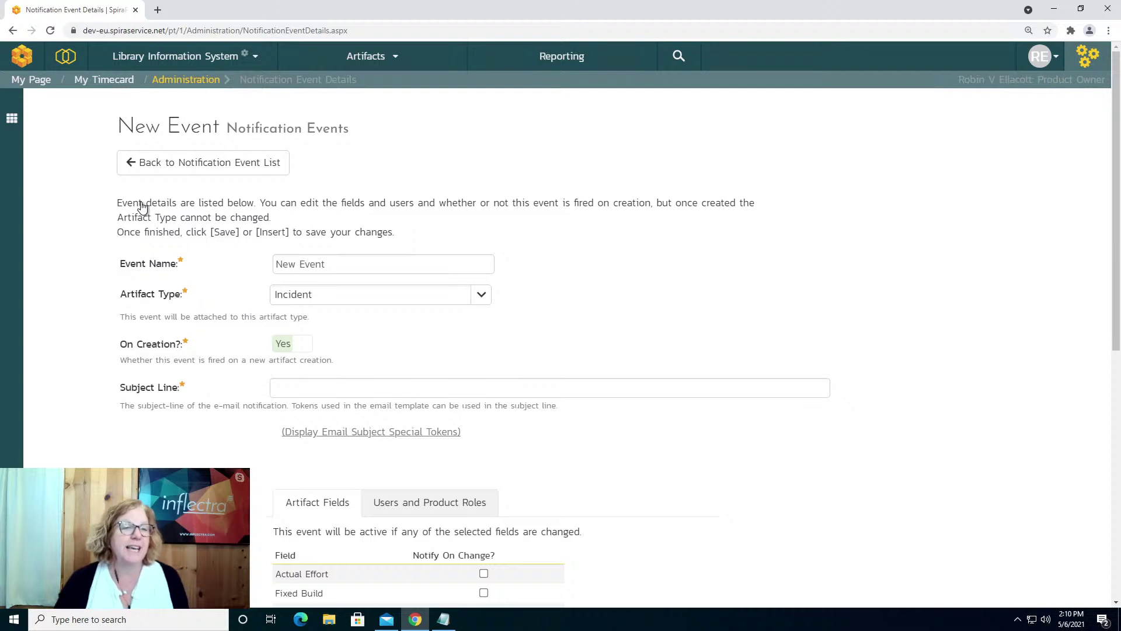
Step: Name the new notification event "Document Type was Changed"
drag(337, 260, 241, 267)
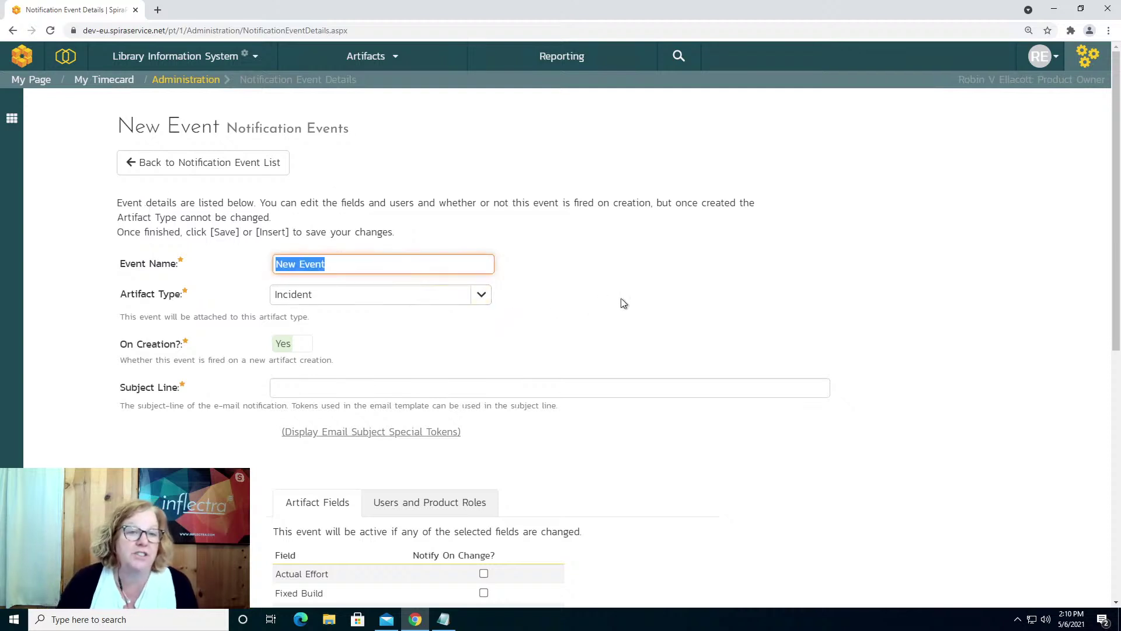
text(Document )
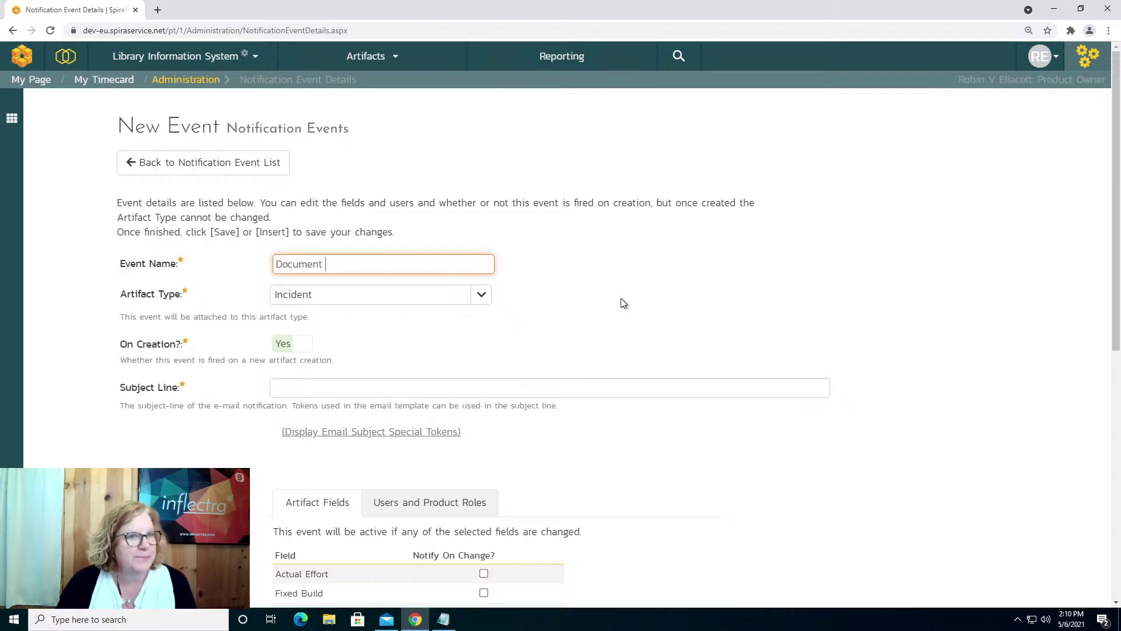
text(Type was Ch)
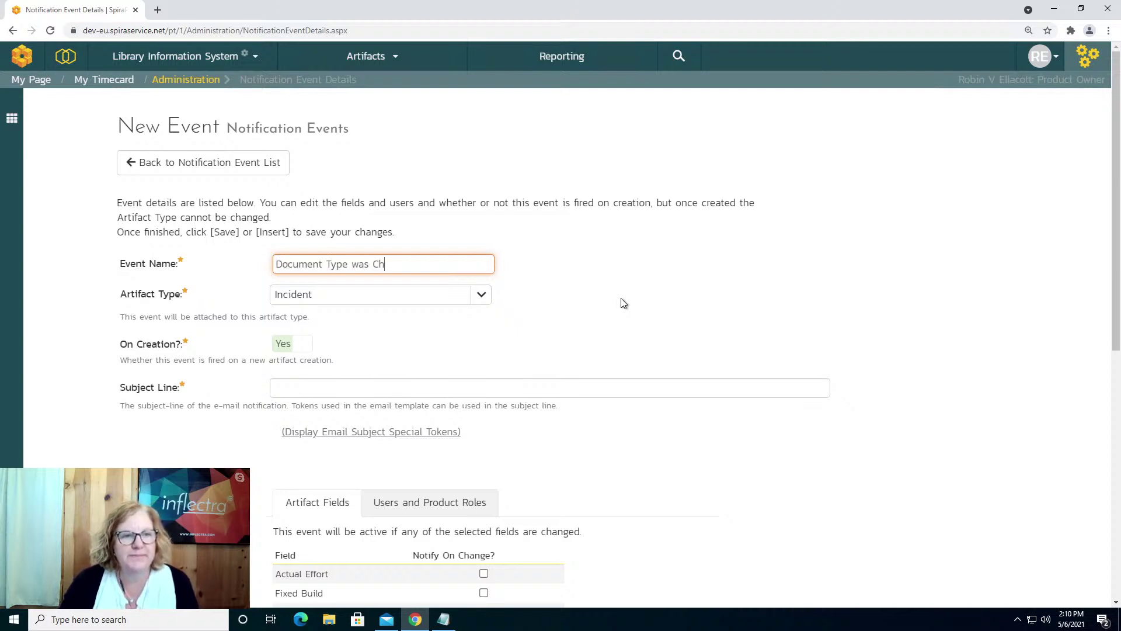
text(anged)
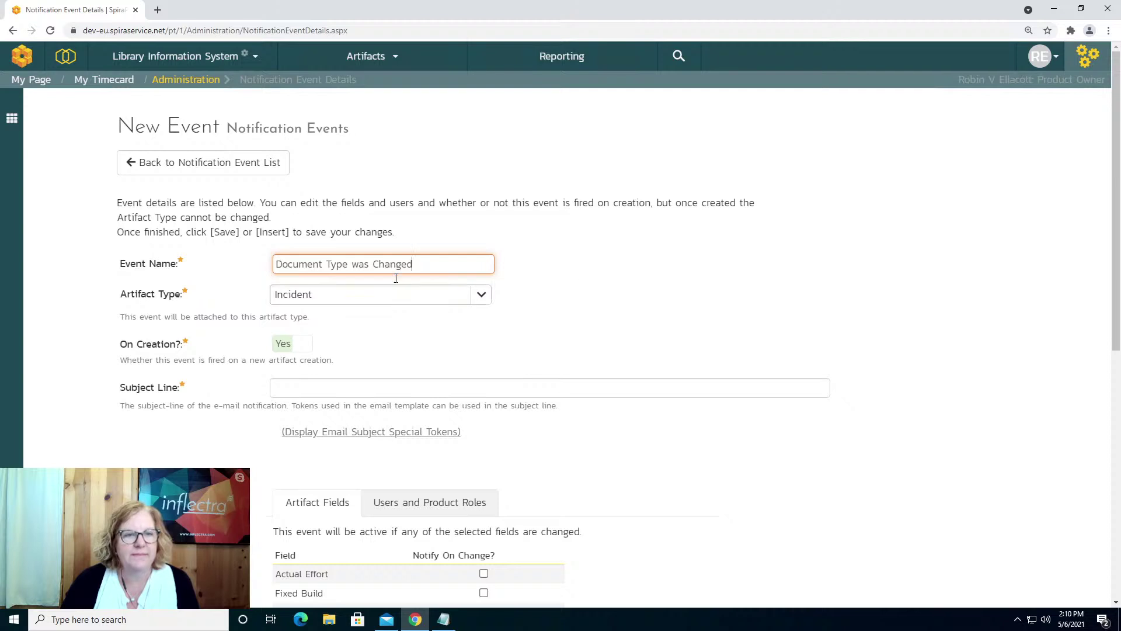
Step: Set the event's artifact type to Document and its On Creation option to No
click(320, 293)
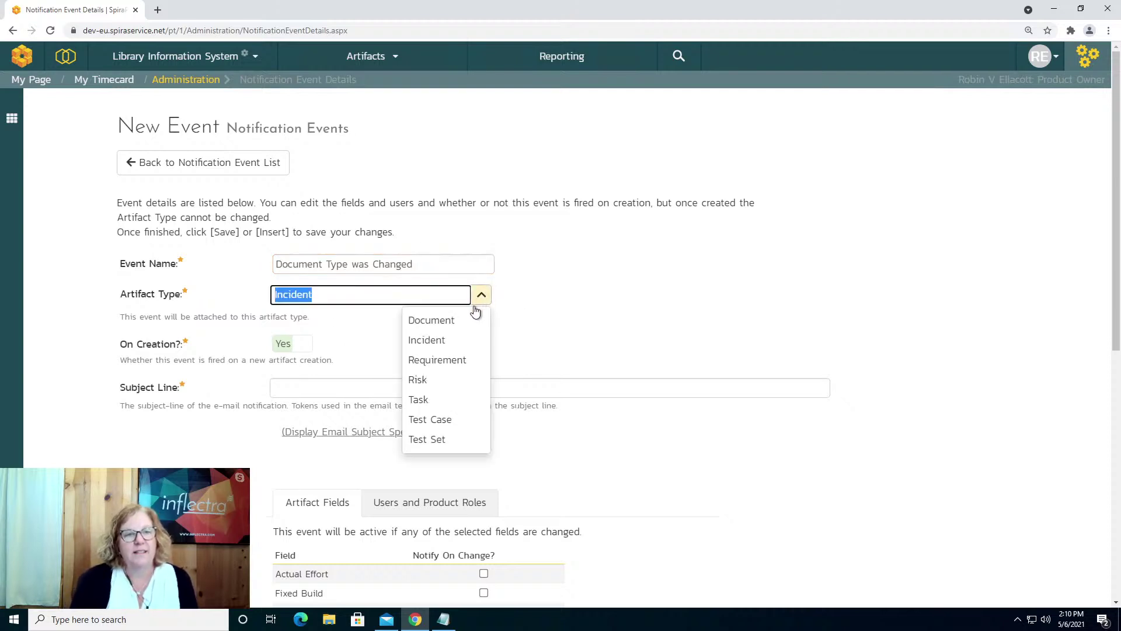
click(459, 322)
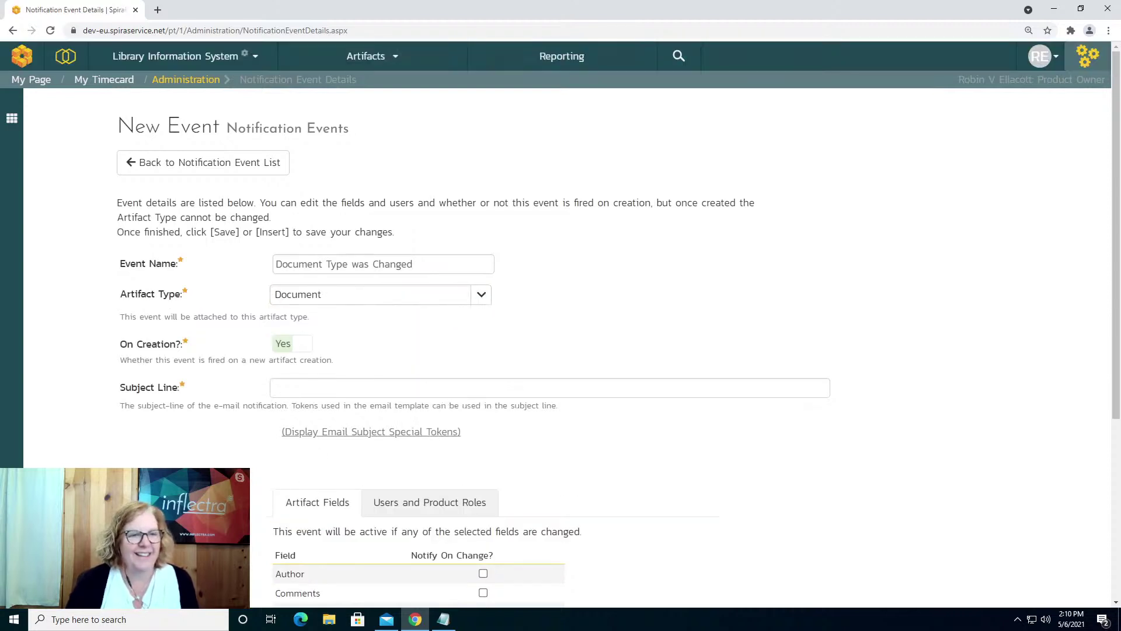
click(311, 389)
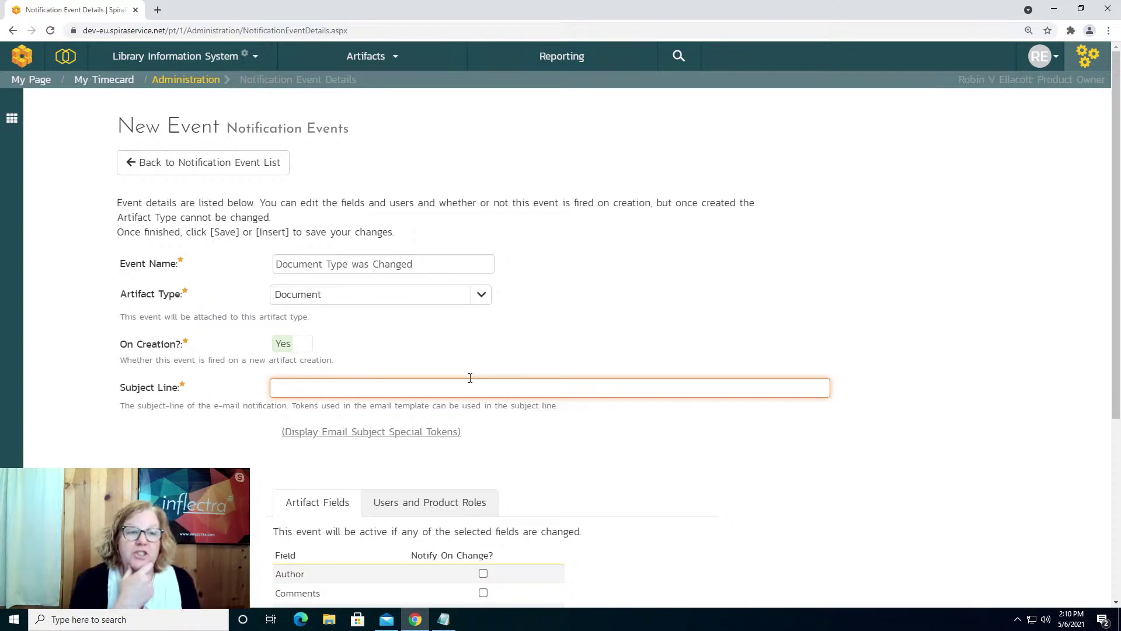
click(297, 347)
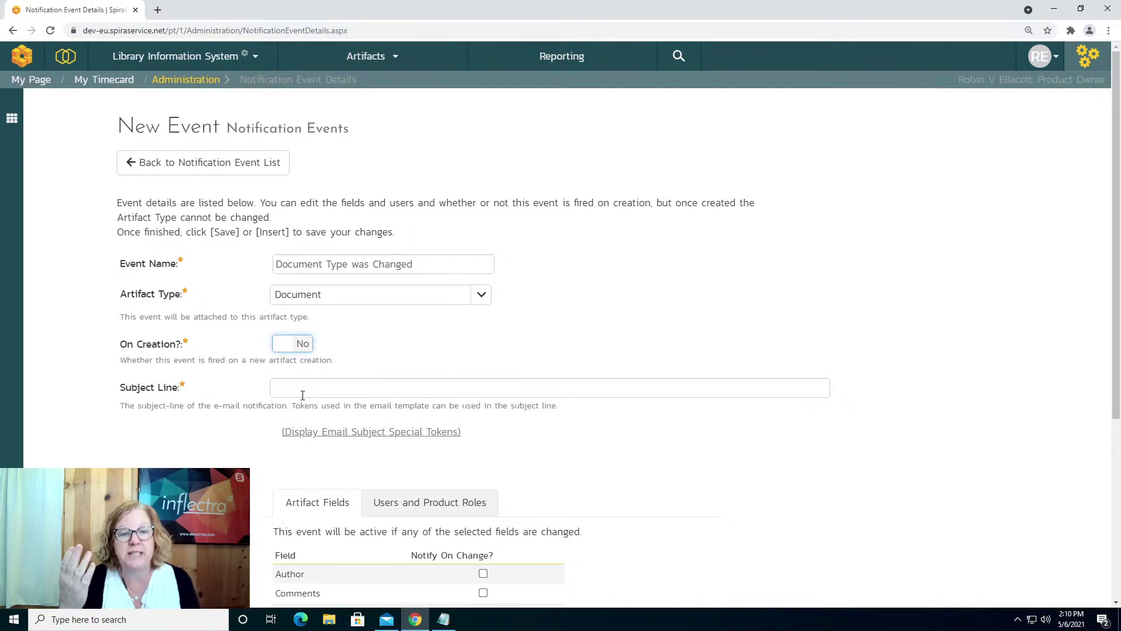
Step: Set the e-mail subject line to "${Filename} Is Ready for Review", inserting the filename from the available special tokens
click(348, 388)
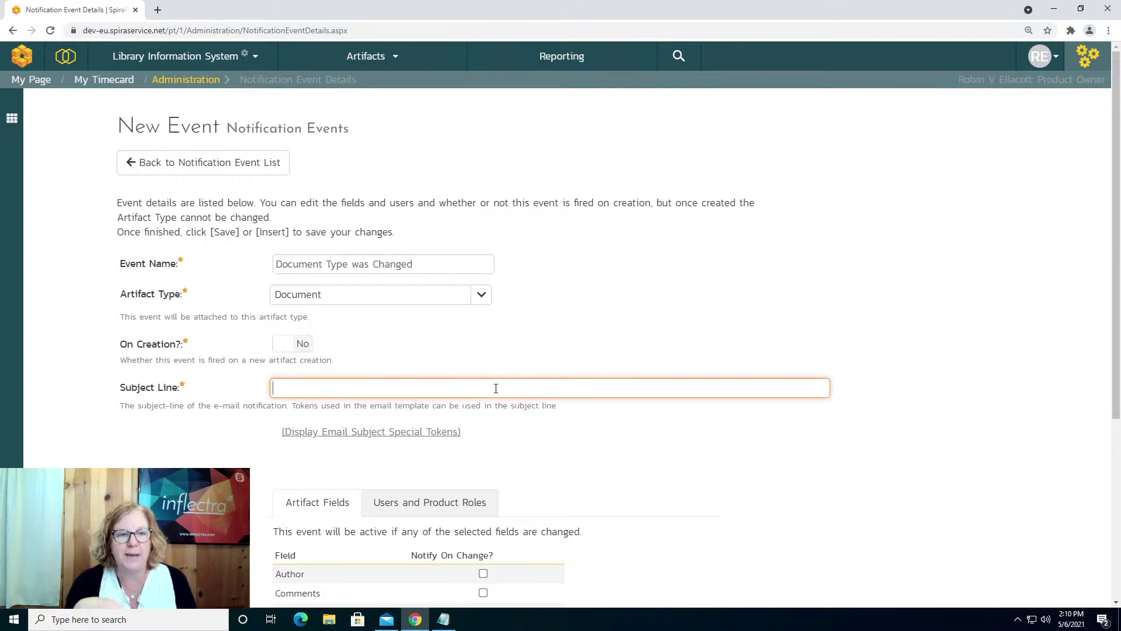
scroll(494, 366, down, 1)
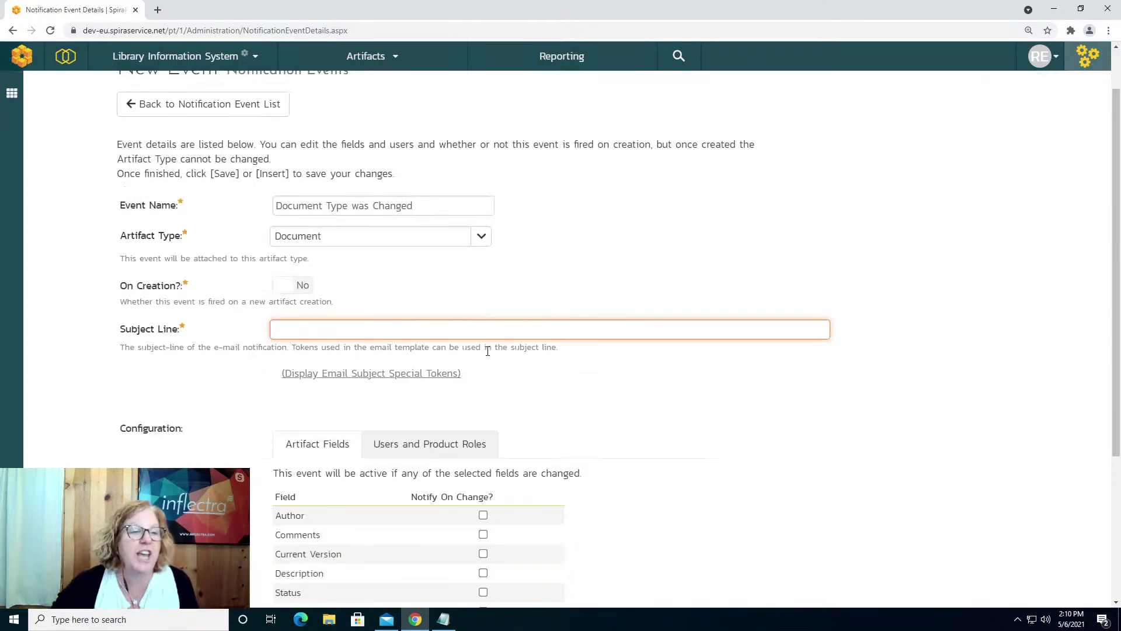
scroll(485, 345, down, 2)
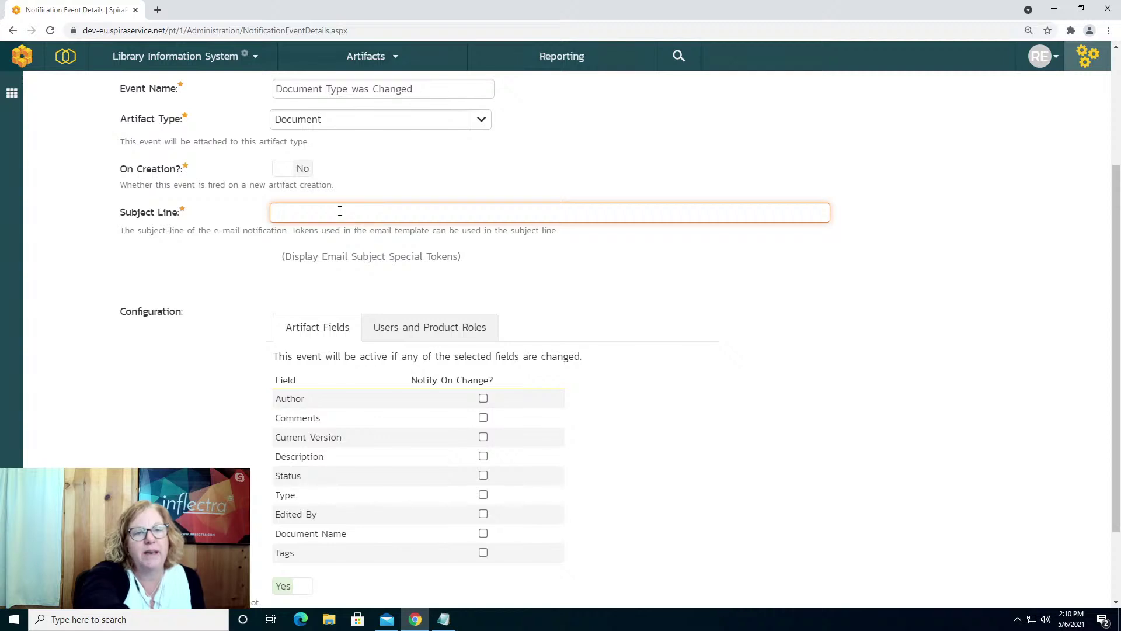
click(337, 261)
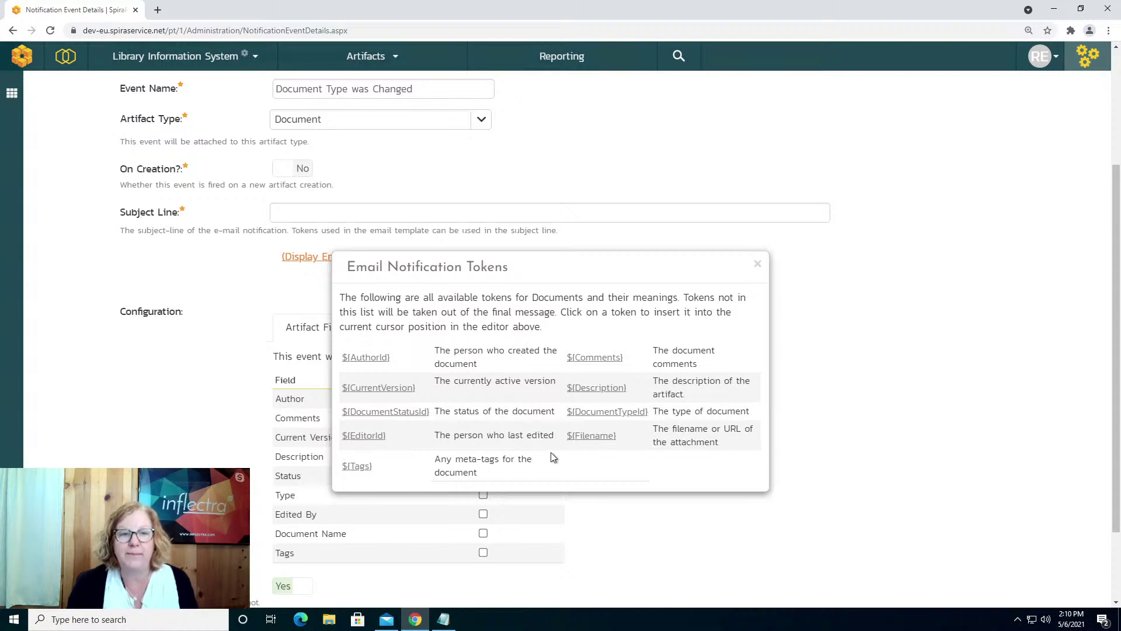
click(591, 435)
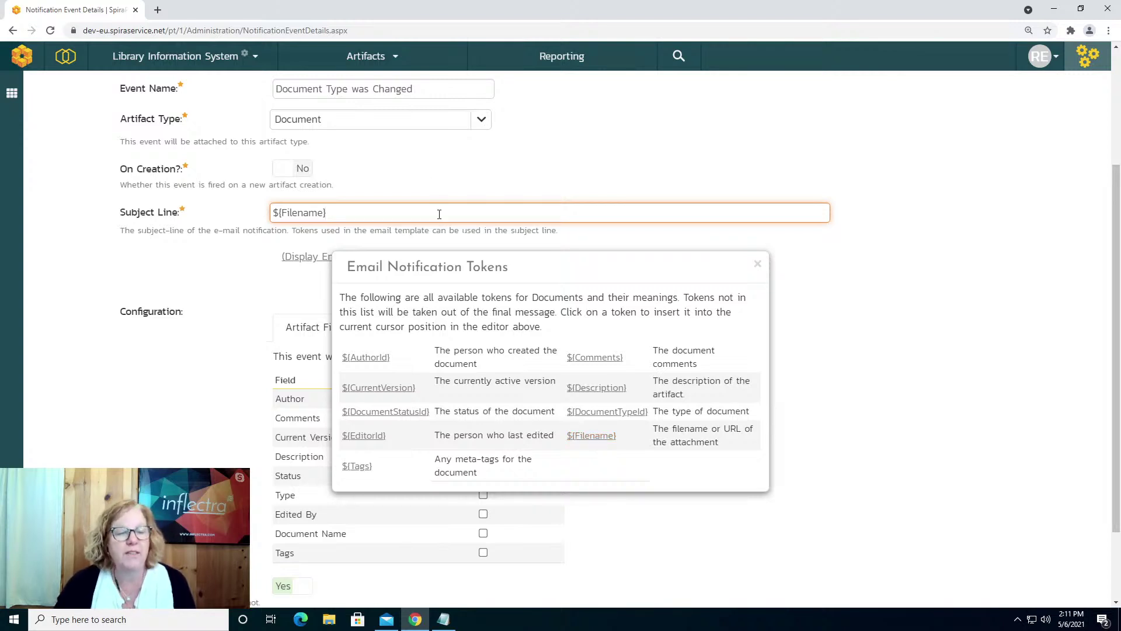
text(is)
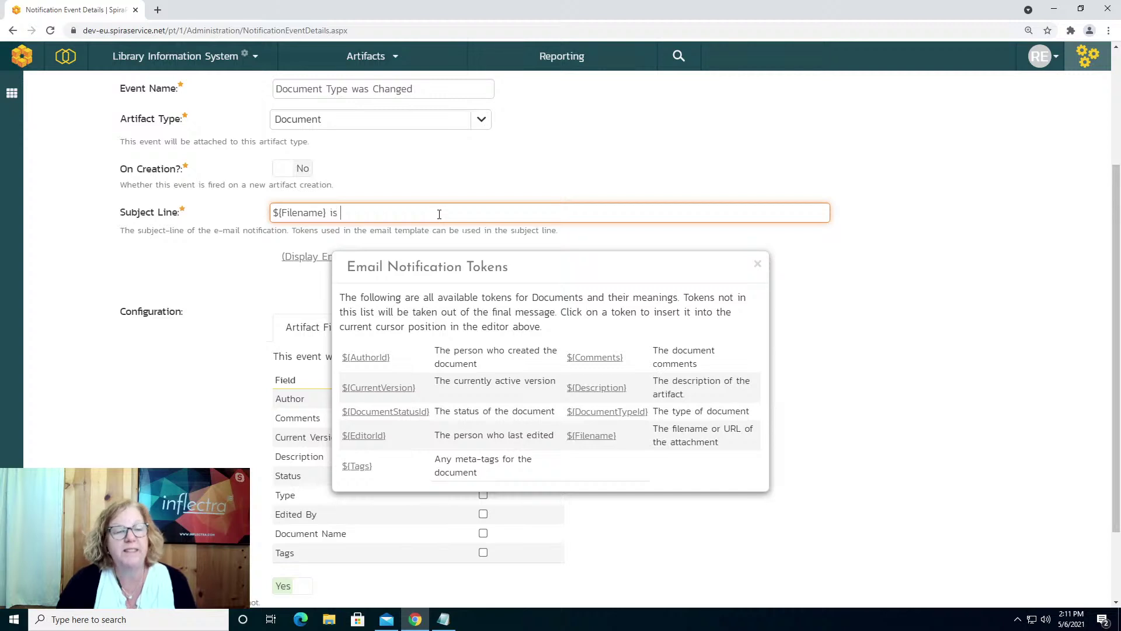
key(BackSpace)
key(BackSpace)
text(Is Rea)
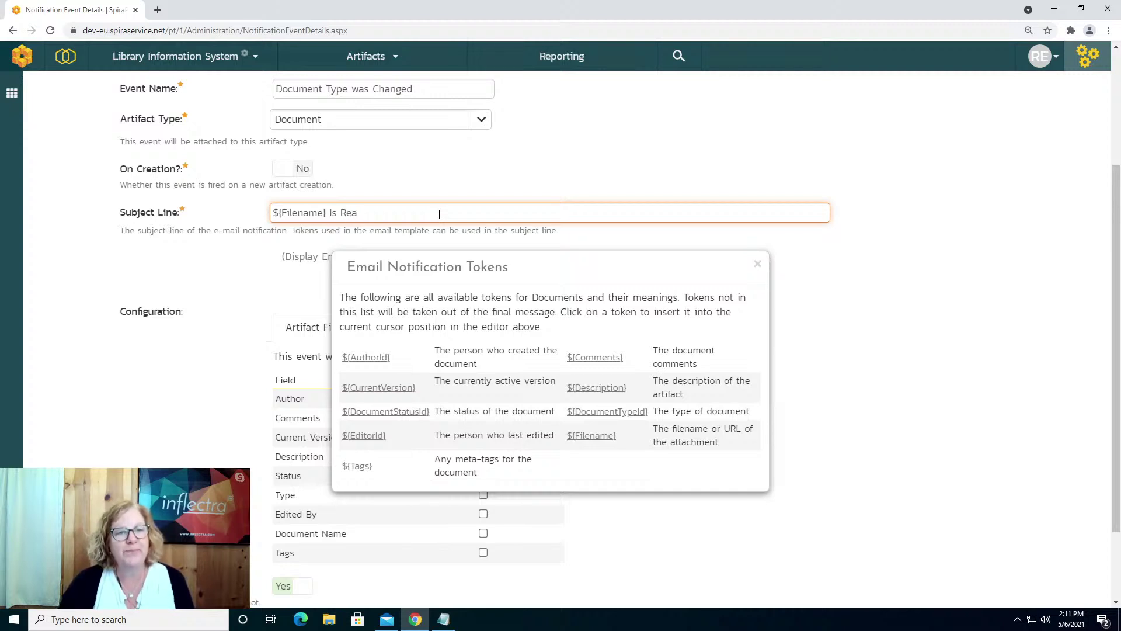
text(dy for )
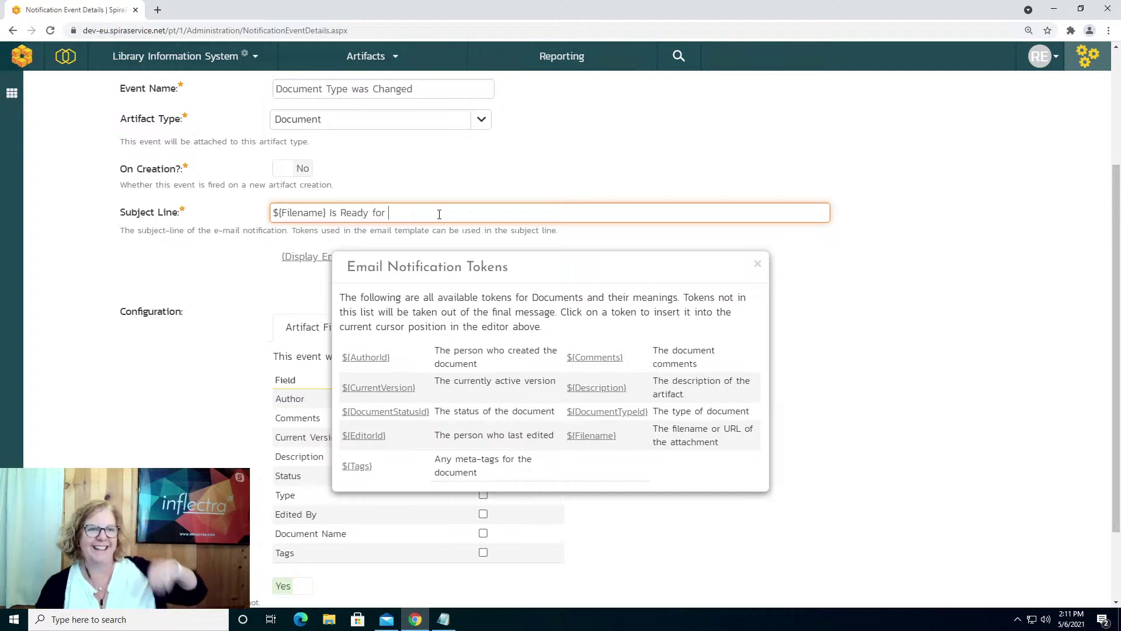
text(Review)
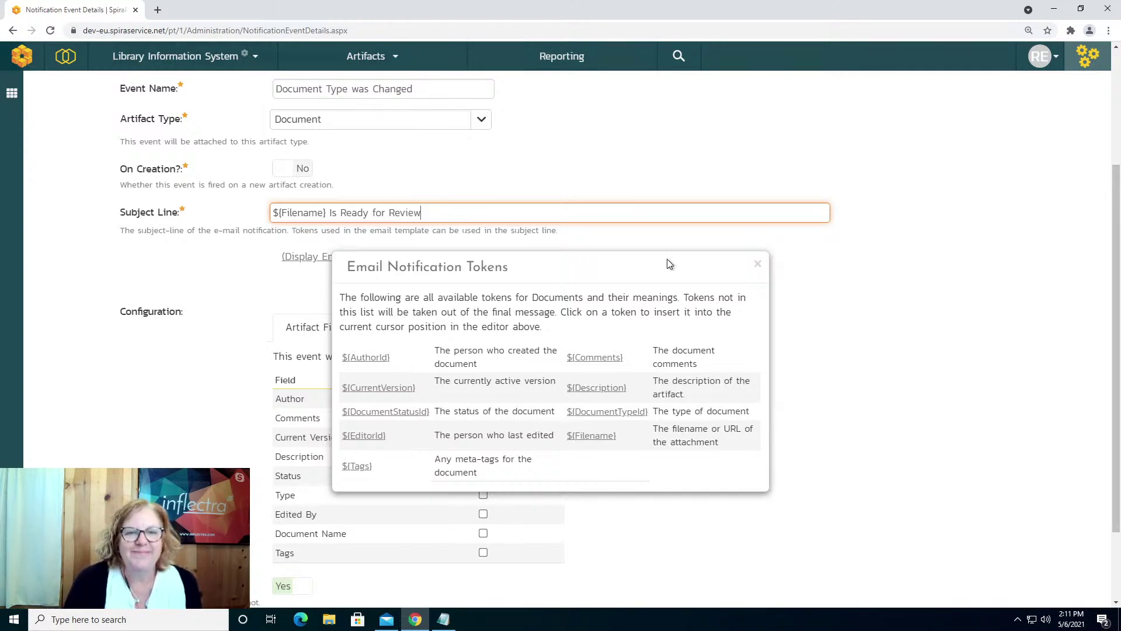
click(758, 266)
Step: Enable notification on change for the document's Type field
scroll(765, 341, down, 2)
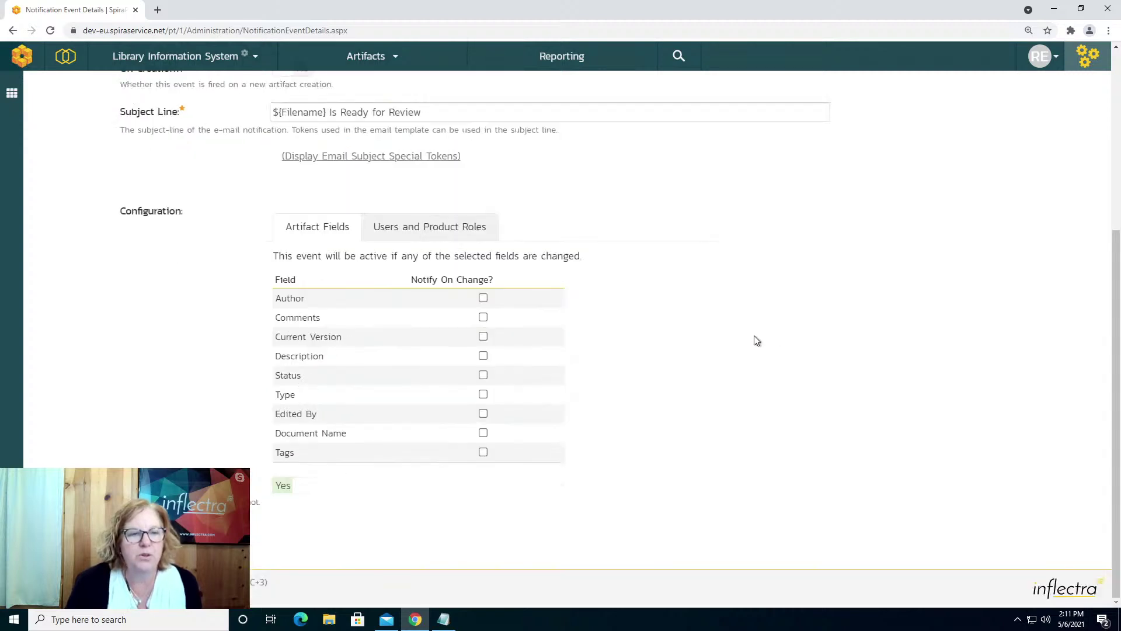
scroll(654, 327, up, 2)
scroll(431, 325, down, 1)
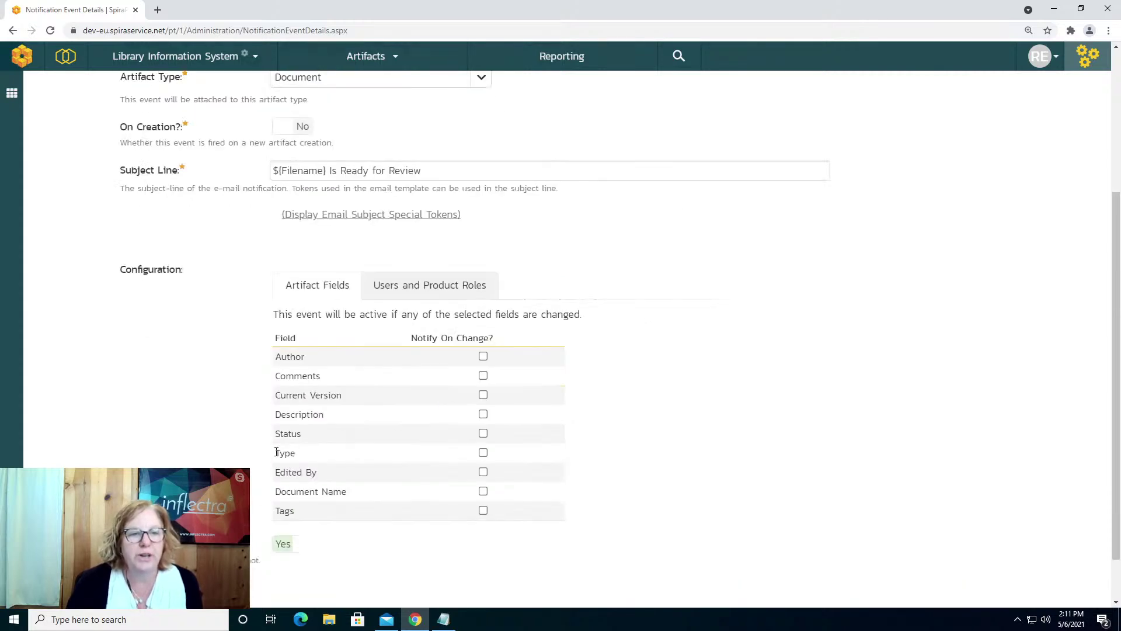
drag(276, 452, 334, 455)
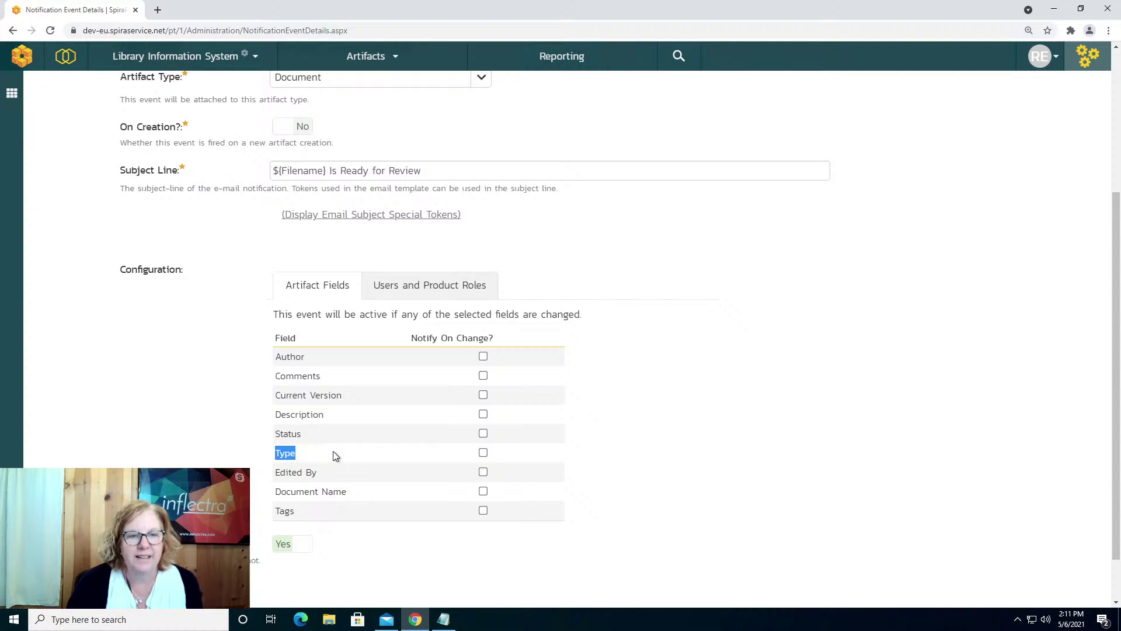
scroll(461, 421, down, 1)
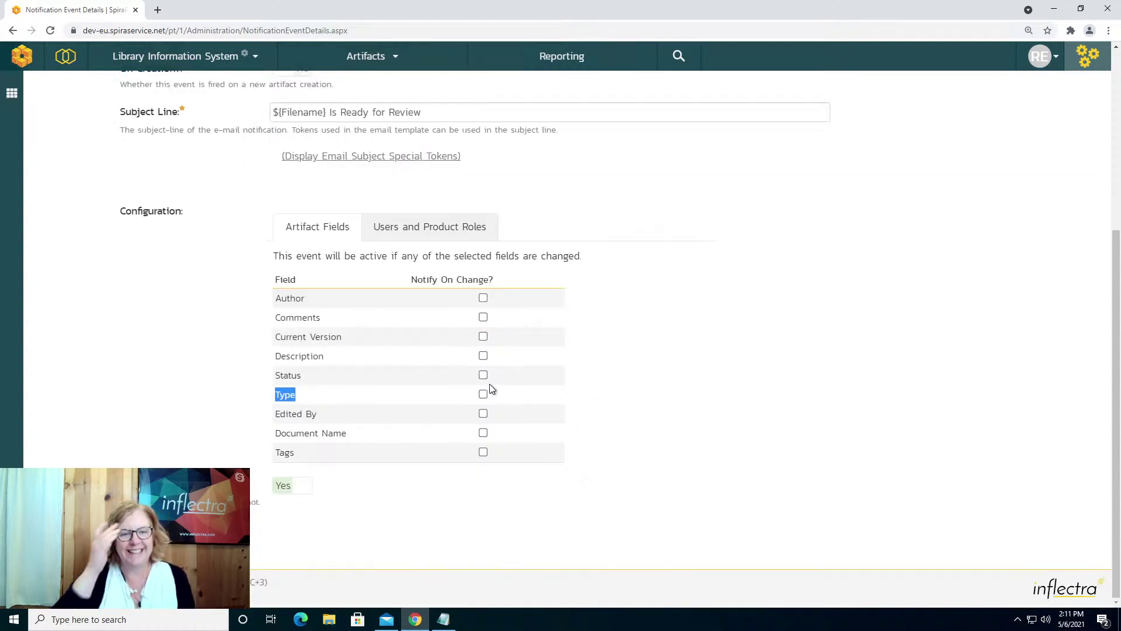
click(483, 395)
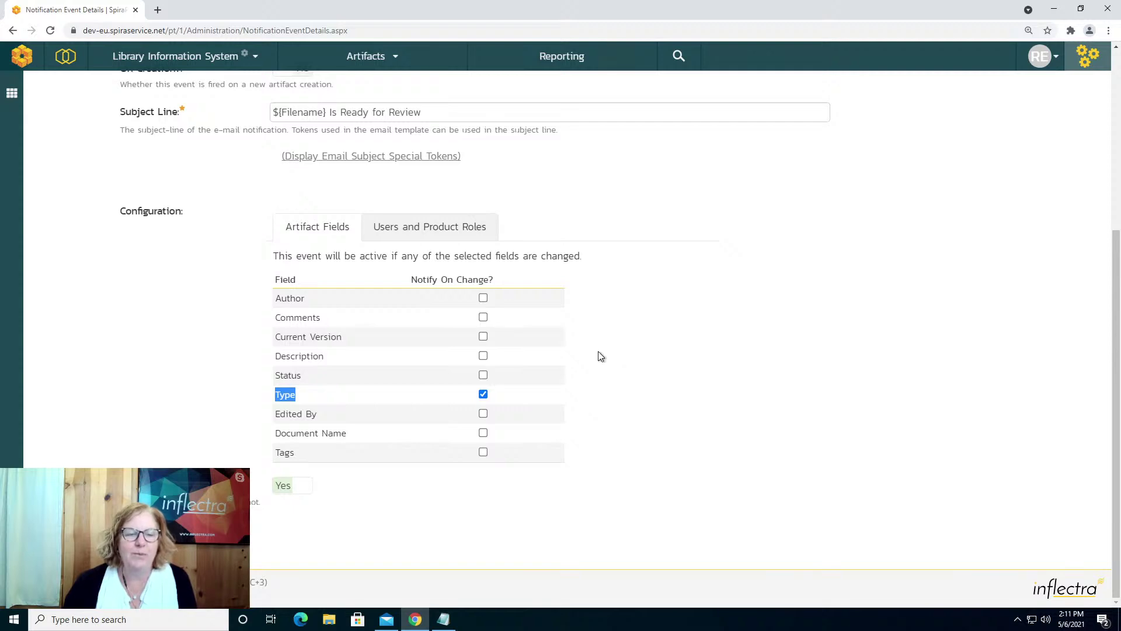
Step: Set the event to notify only the Artifact Opener or Creator and the Product Owner role, and save the event
click(425, 227)
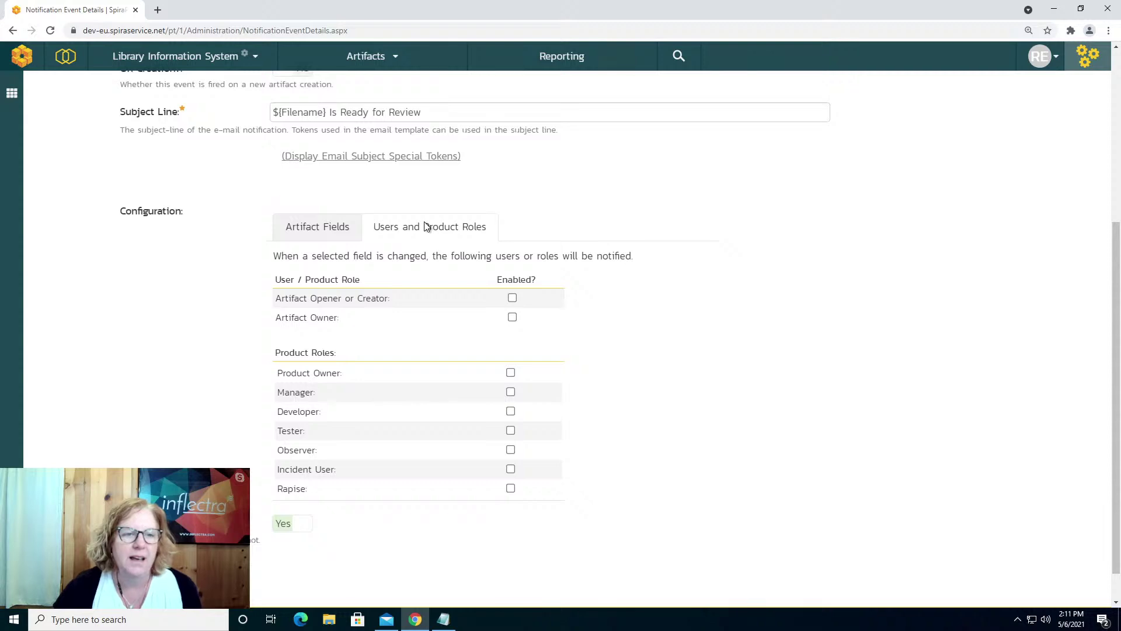
click(512, 318)
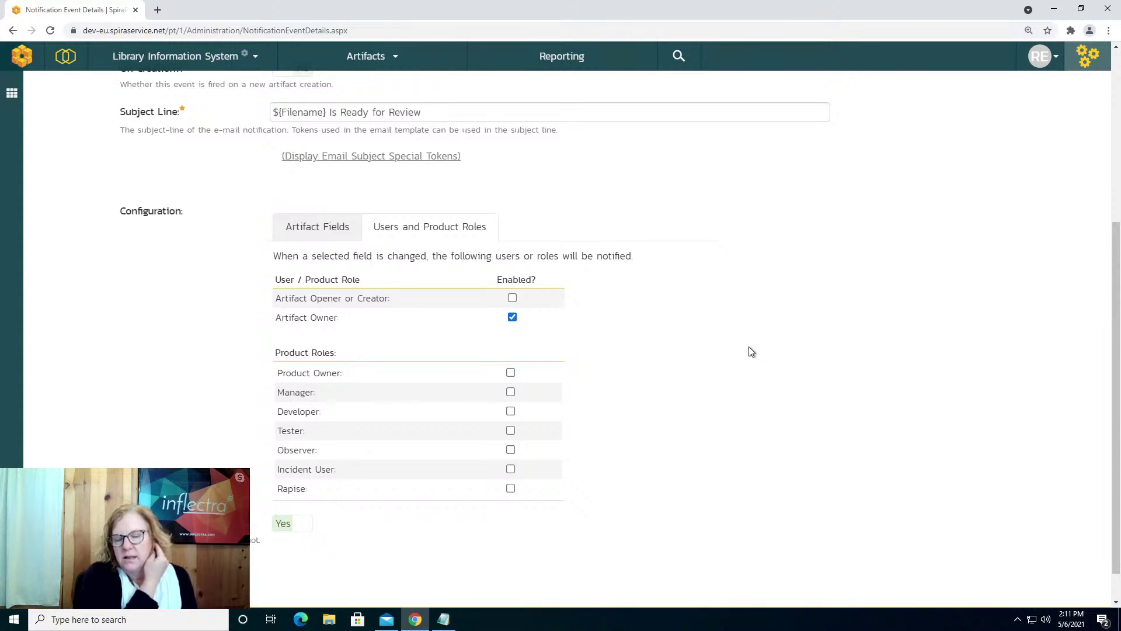
click(512, 299)
click(512, 317)
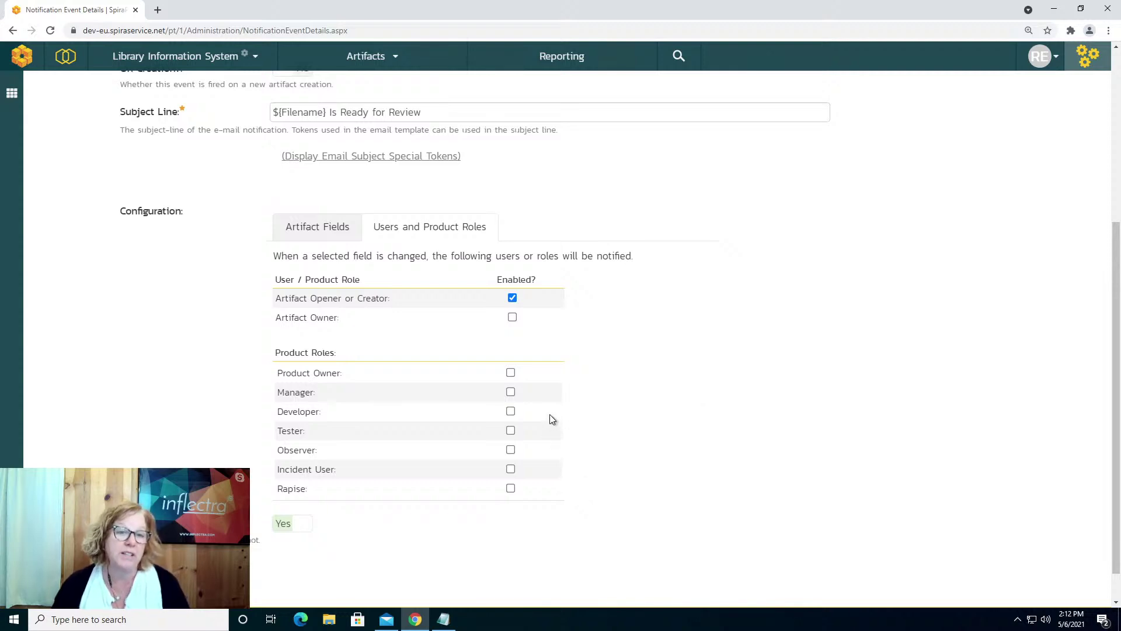
click(511, 373)
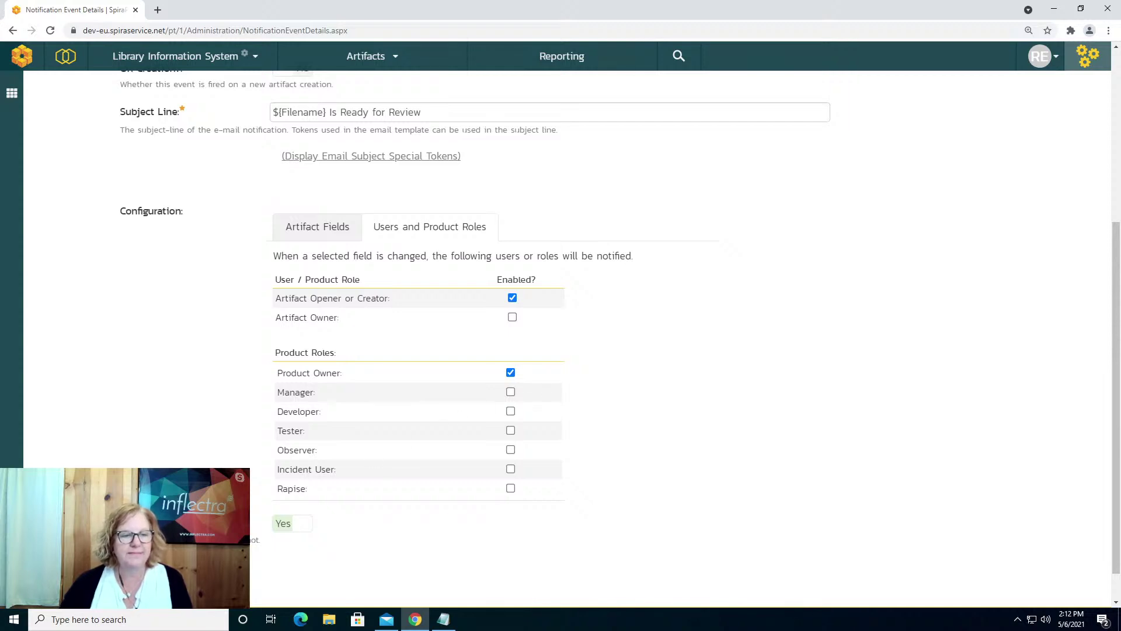
click(138, 571)
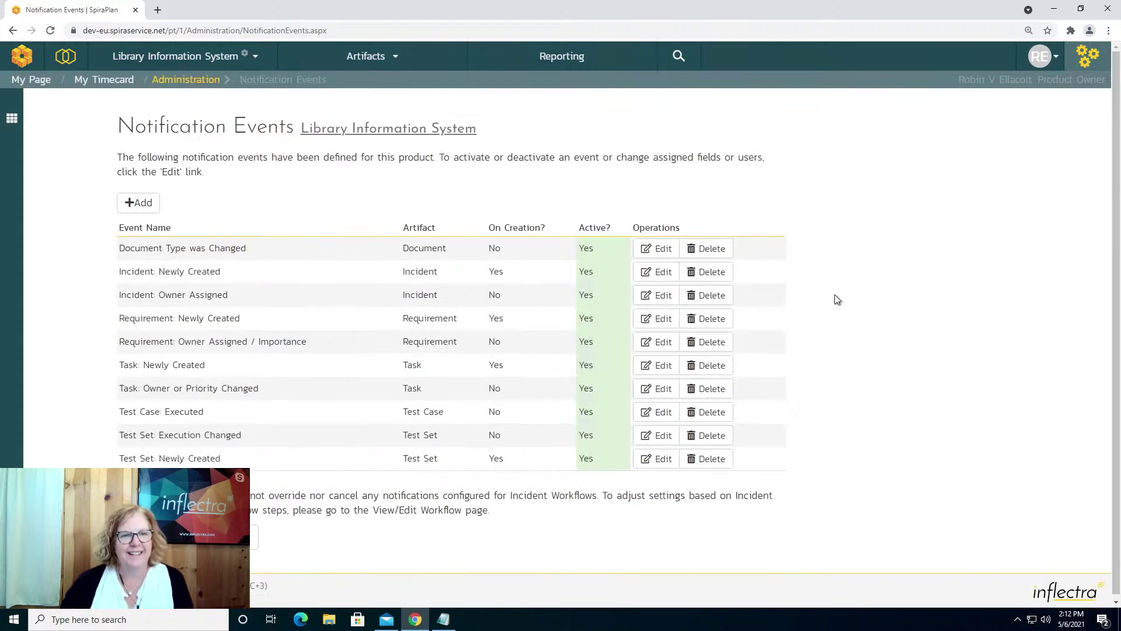
Step: Switch to Notepad and start a new line below "2. Create a notification event", and put the notes away
click(443, 619)
click(267, 194)
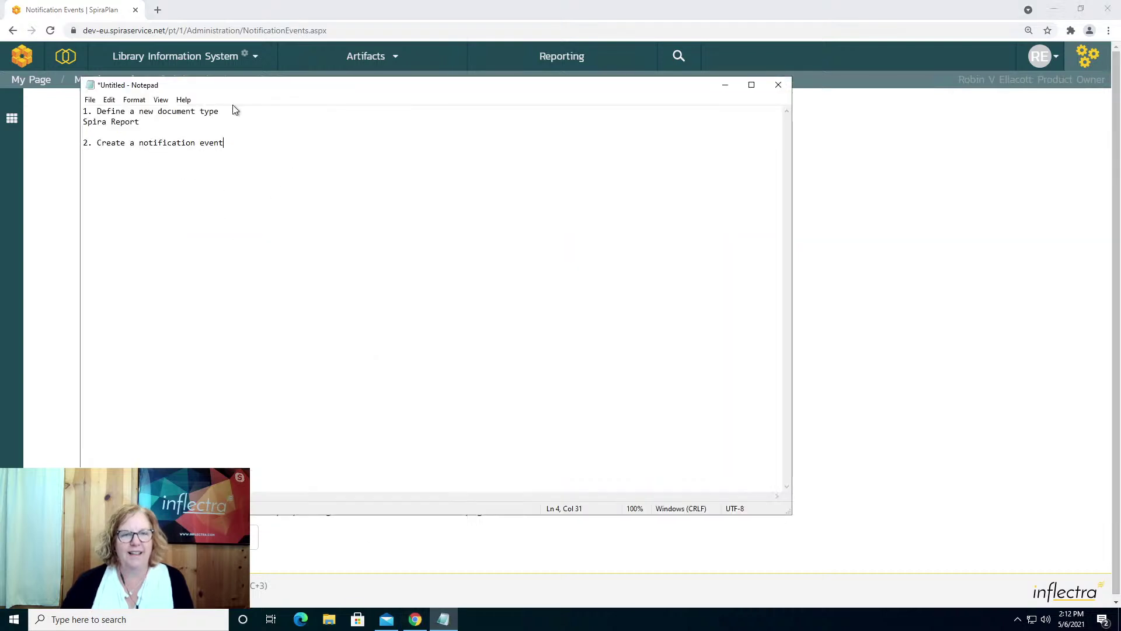
key(Return)
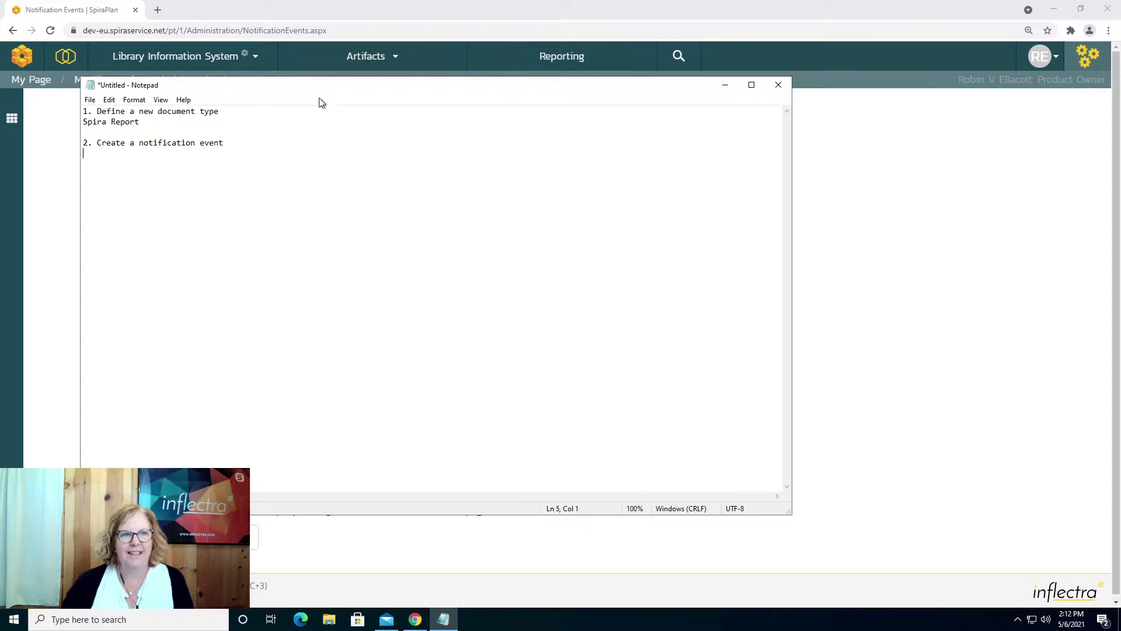
click(727, 84)
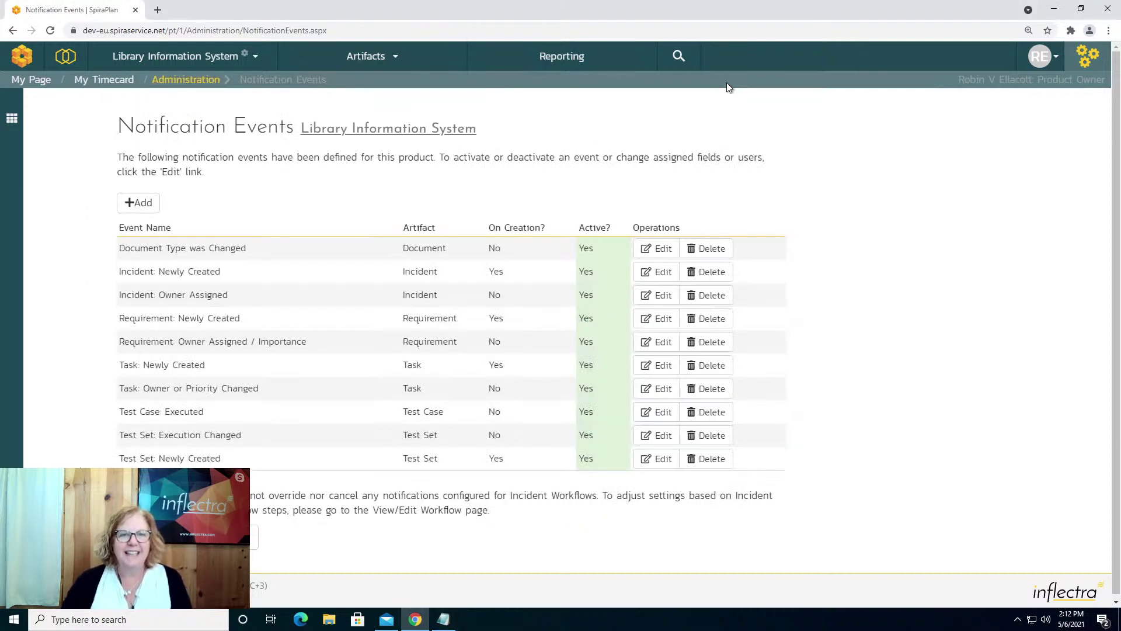
Step: Bring the Notepad notes back up and select the document type name "Spira Report"
click(442, 618)
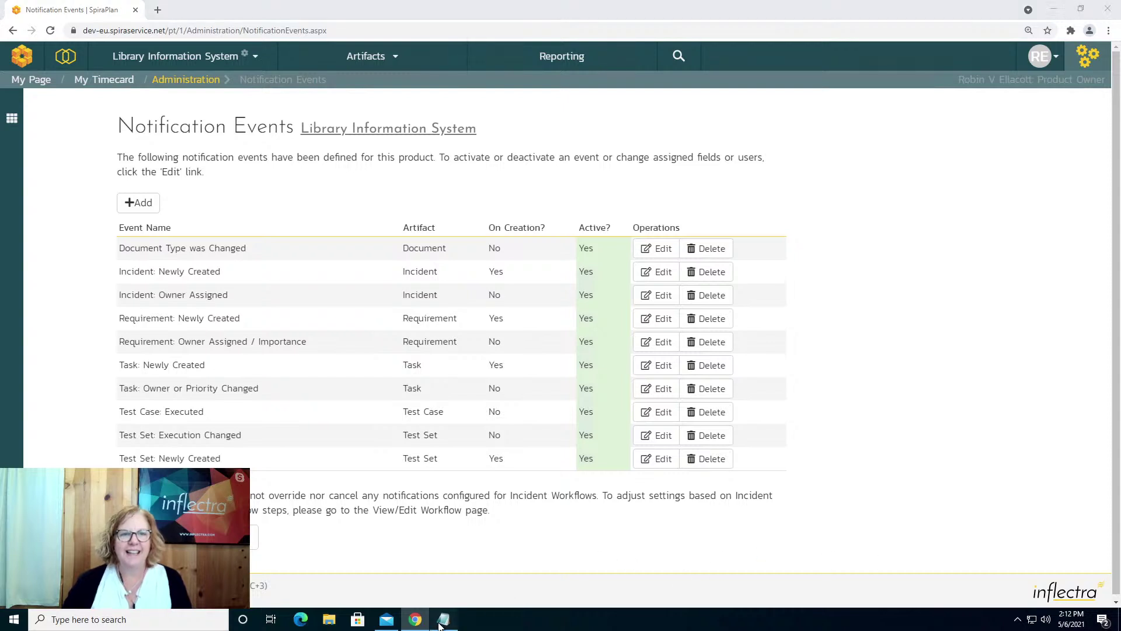
click(145, 122)
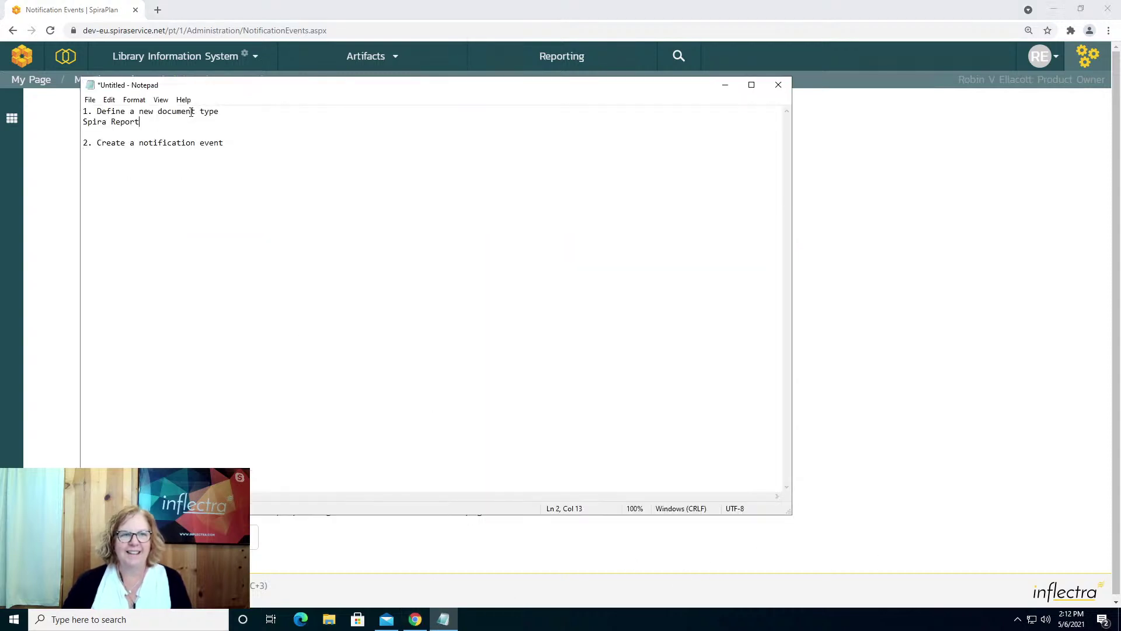
key(shift+Home)
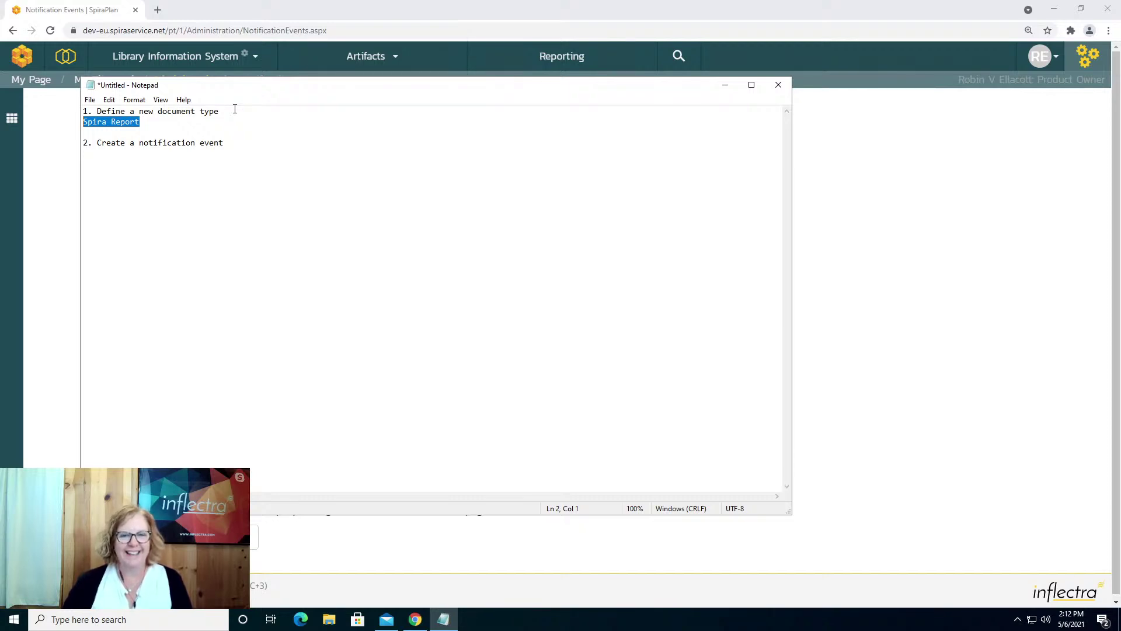
key(Down)
key(Up)
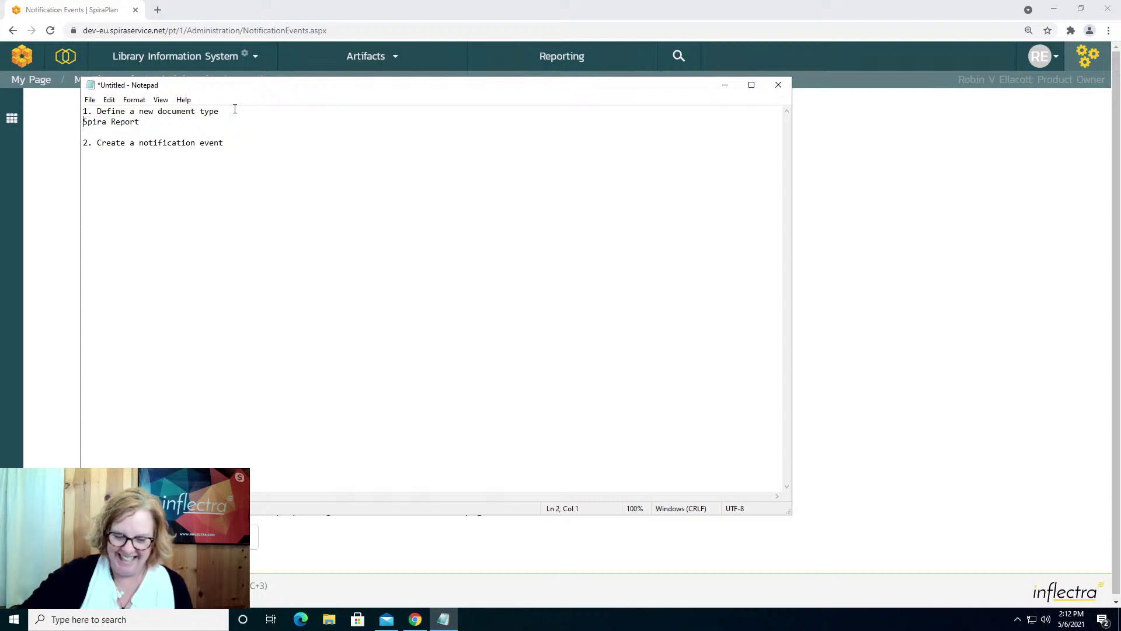
Step: Launch Rapise from the desktop and open the recent test SpiraWeeklyReportGenerator.sstest
click(1051, 14)
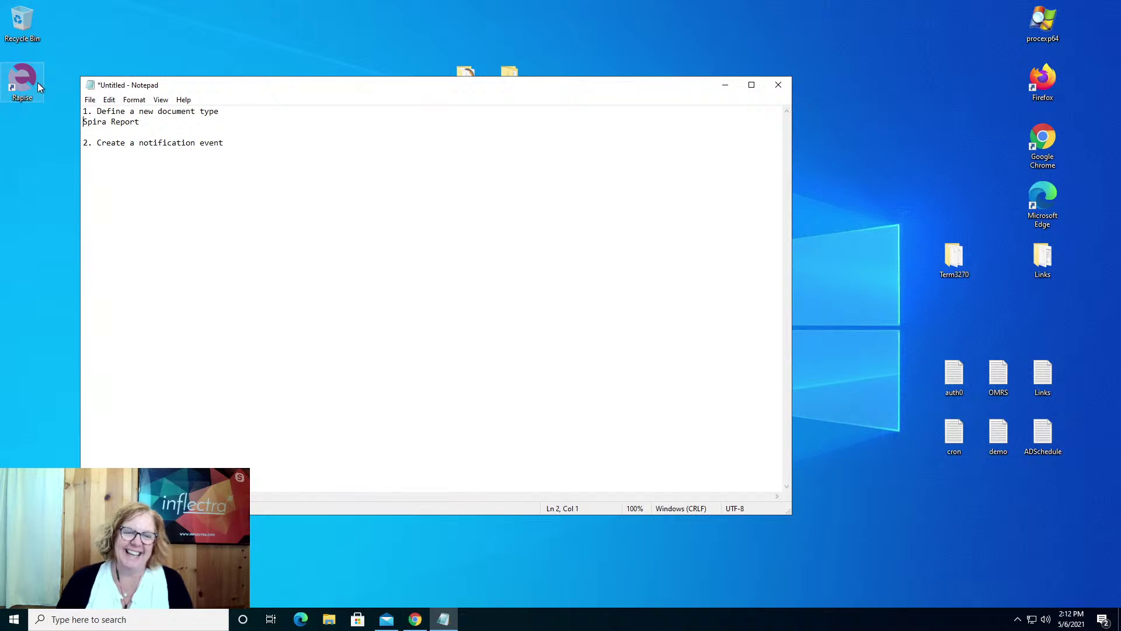
click(21, 81)
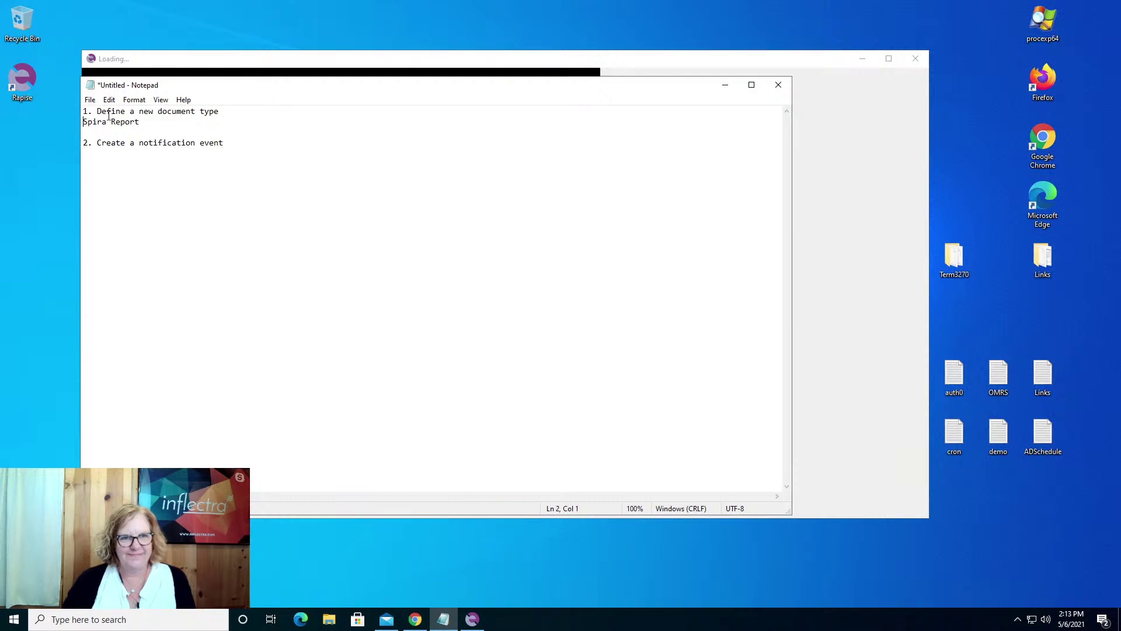
drag(140, 123, 78, 124)
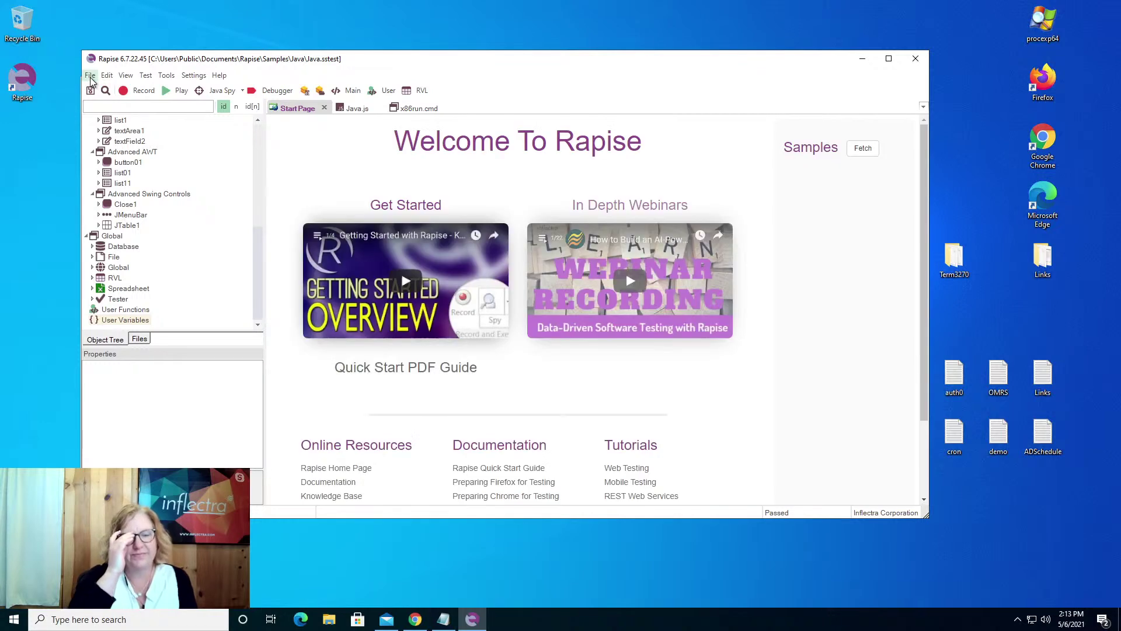
click(90, 77)
click(90, 76)
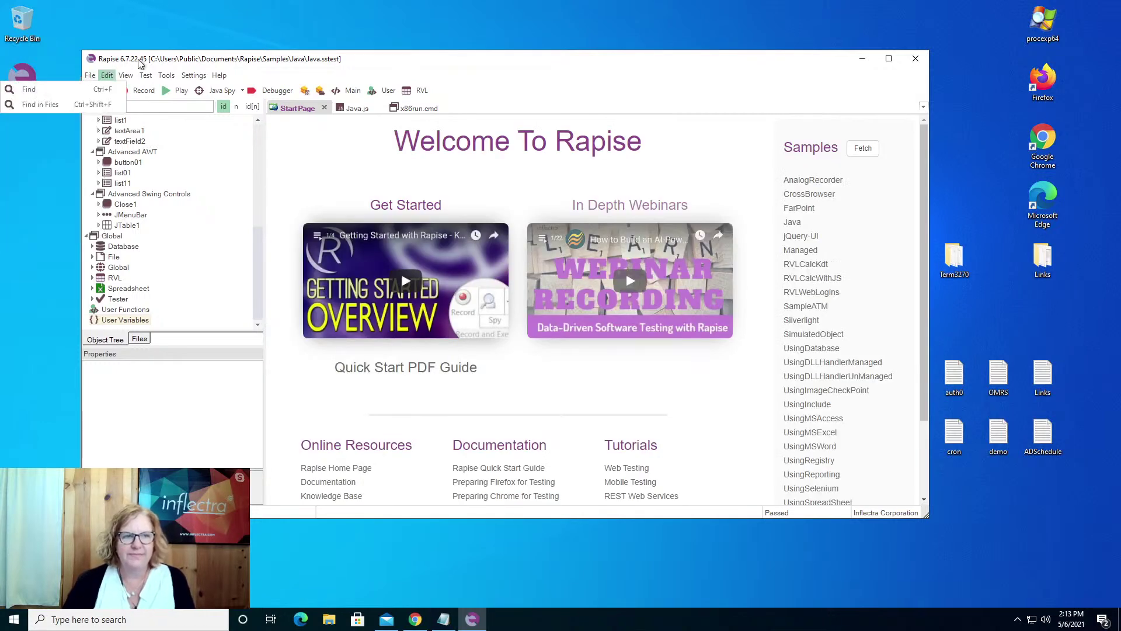
click(91, 77)
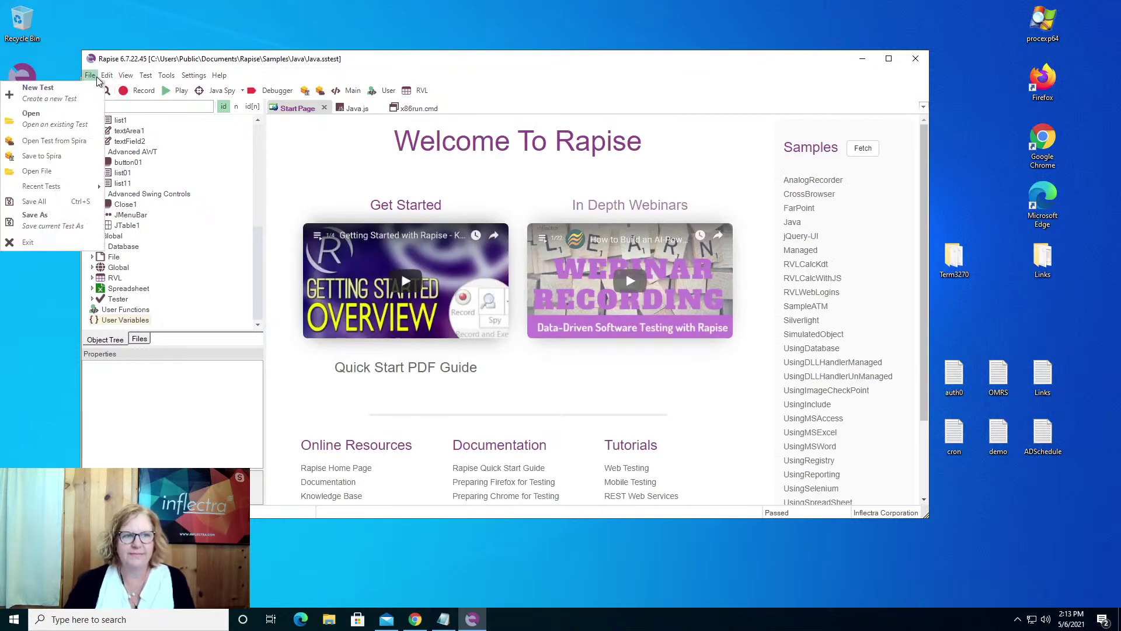
mouse_move(72, 188)
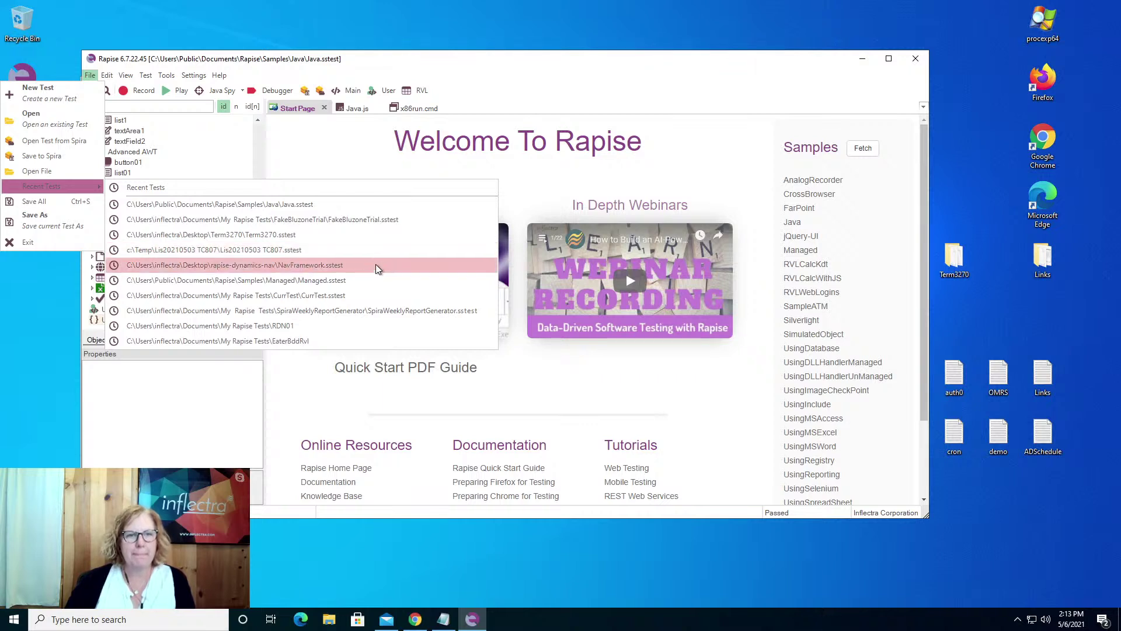
click(414, 312)
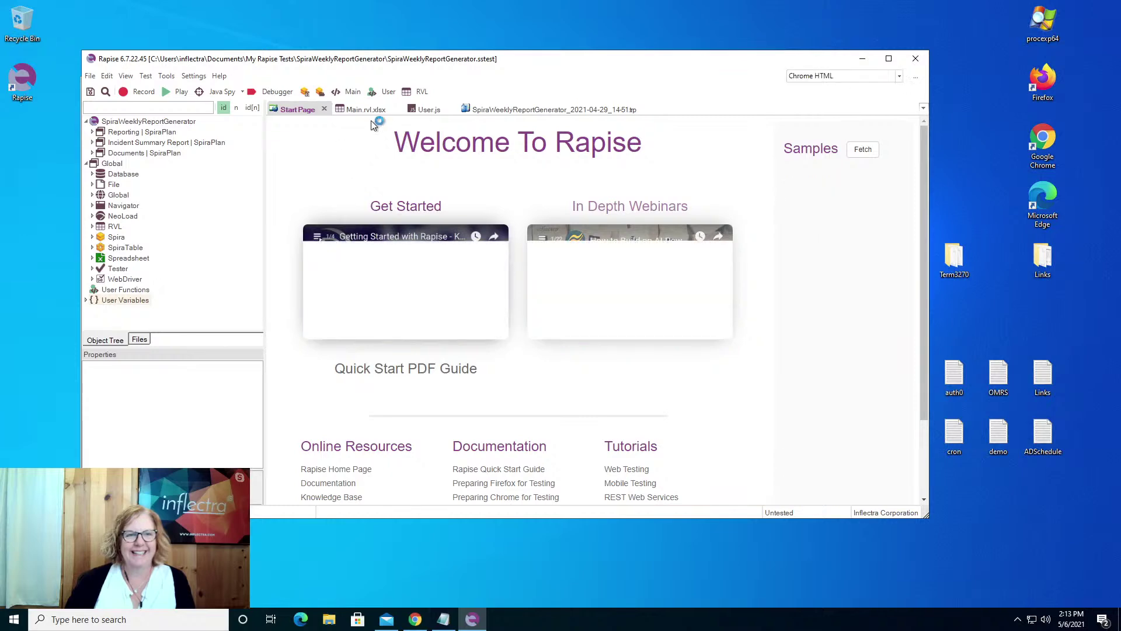
Step: Close the Start Page and the 2021-04-29 execution report, and show the Main.rvl.xlsx script
click(324, 110)
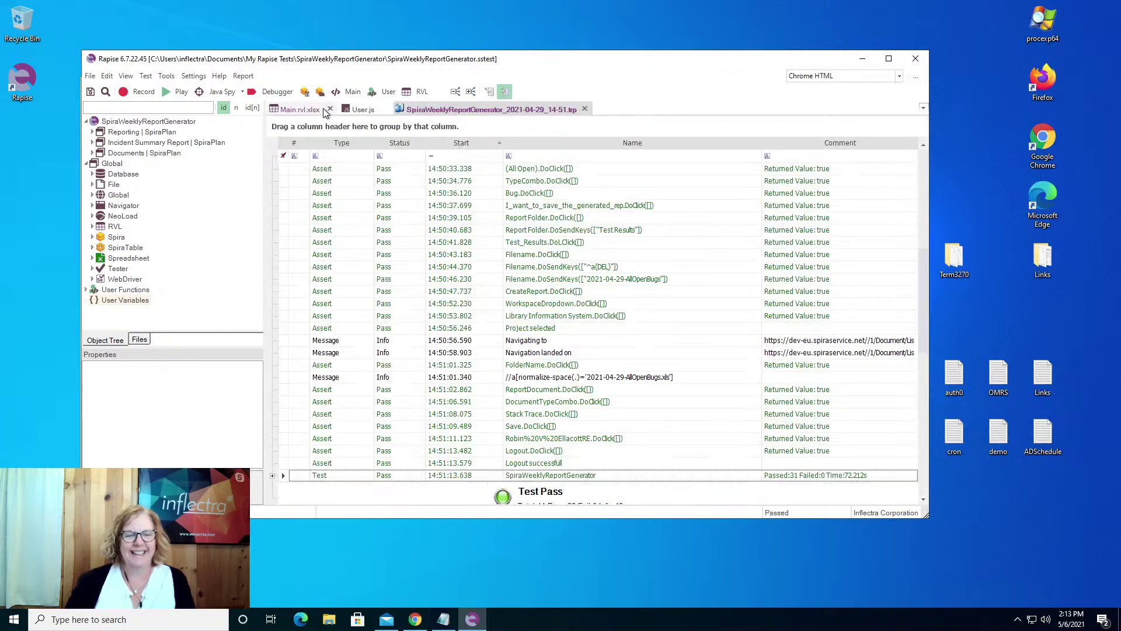
click(584, 110)
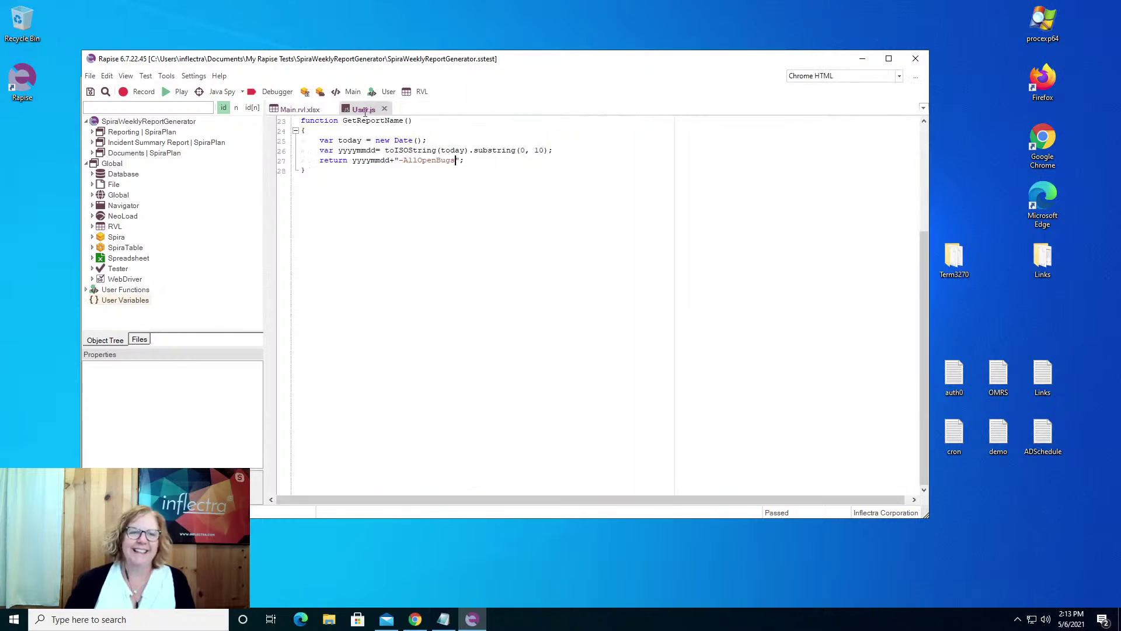
click(304, 110)
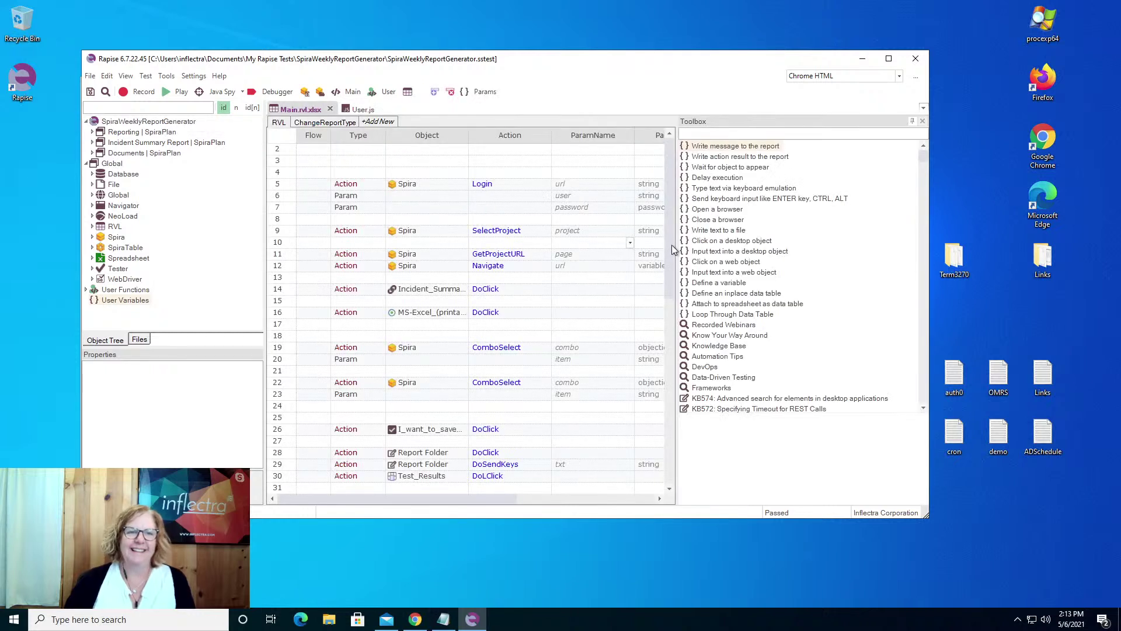
Step: Collapse the Toolbox to widen the RVL sheet, and select the report document type value in row 43
scroll(308, 388, down, 5)
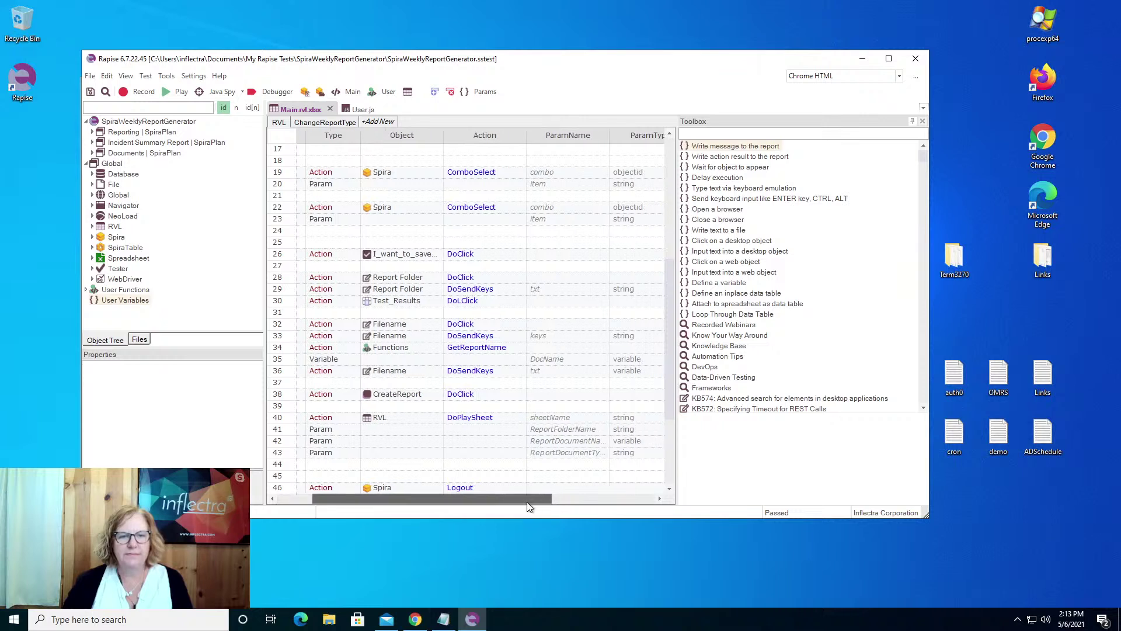
drag(468, 502, 601, 509)
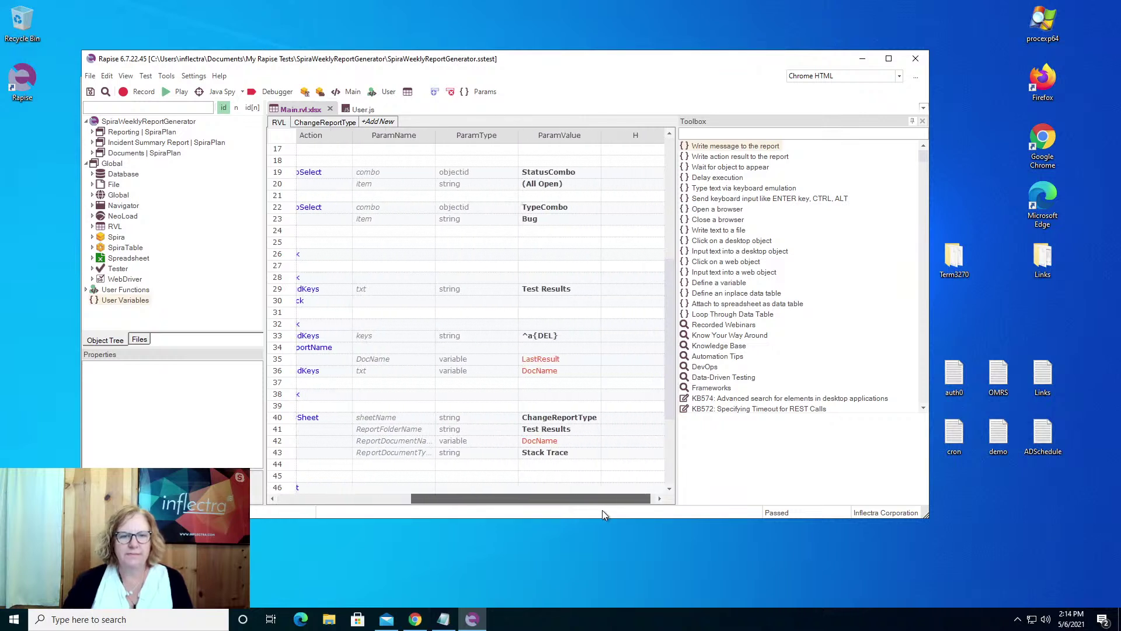
click(594, 453)
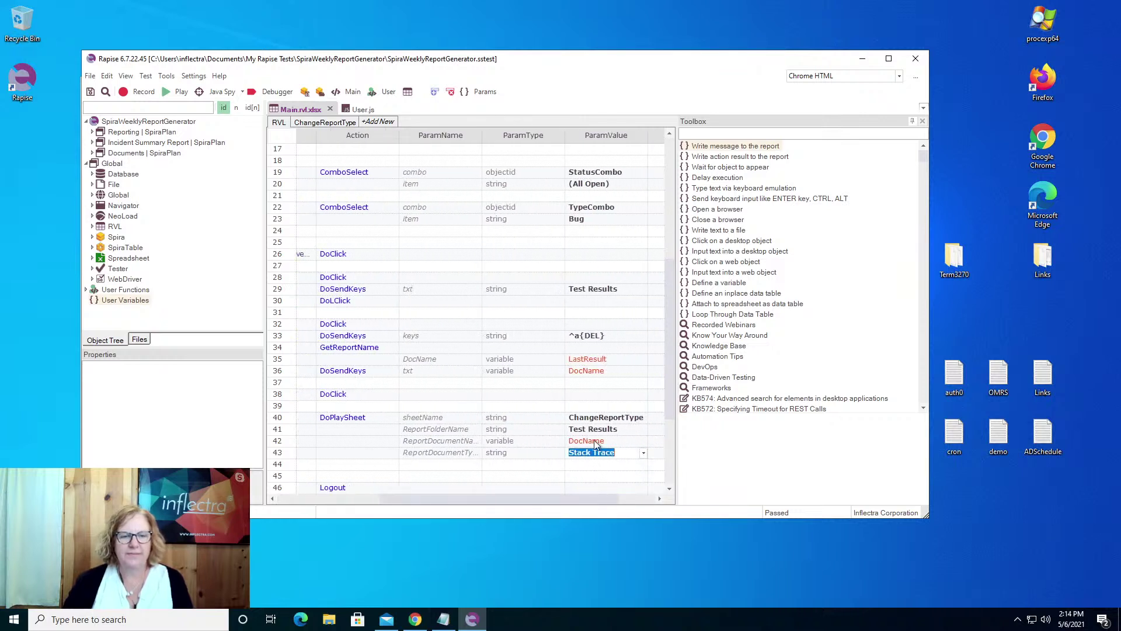
click(912, 123)
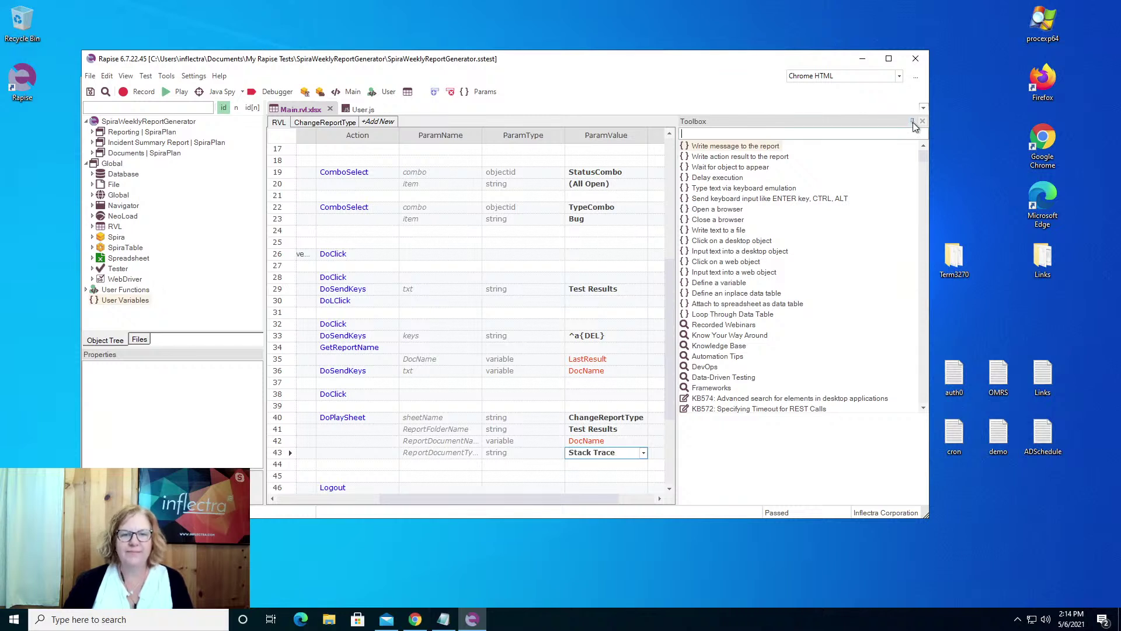
click(509, 429)
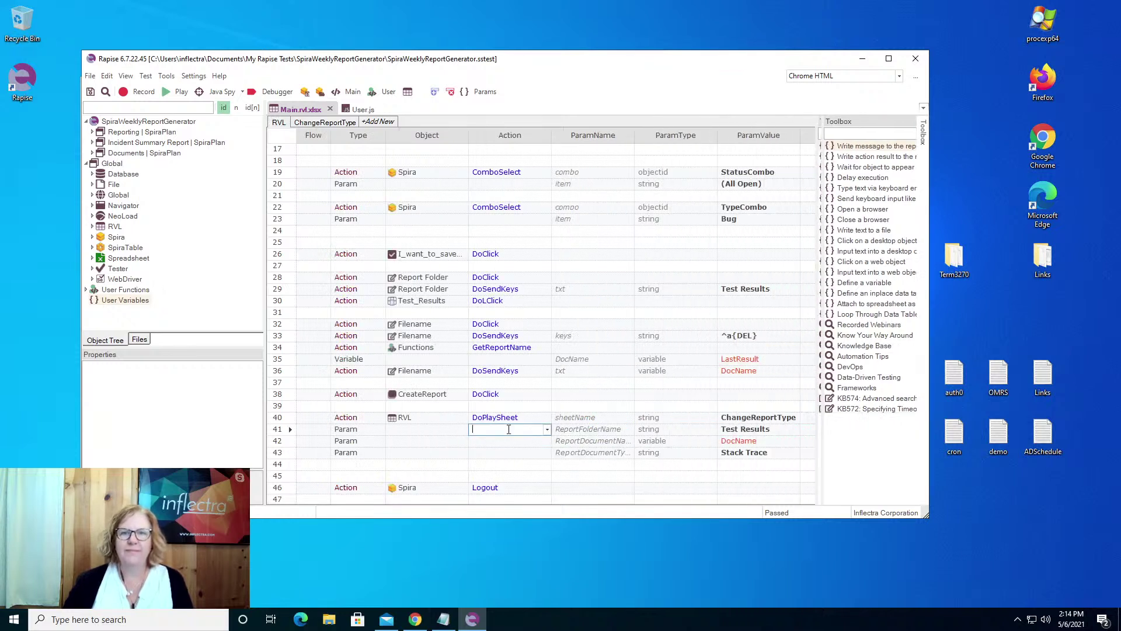
click(776, 454)
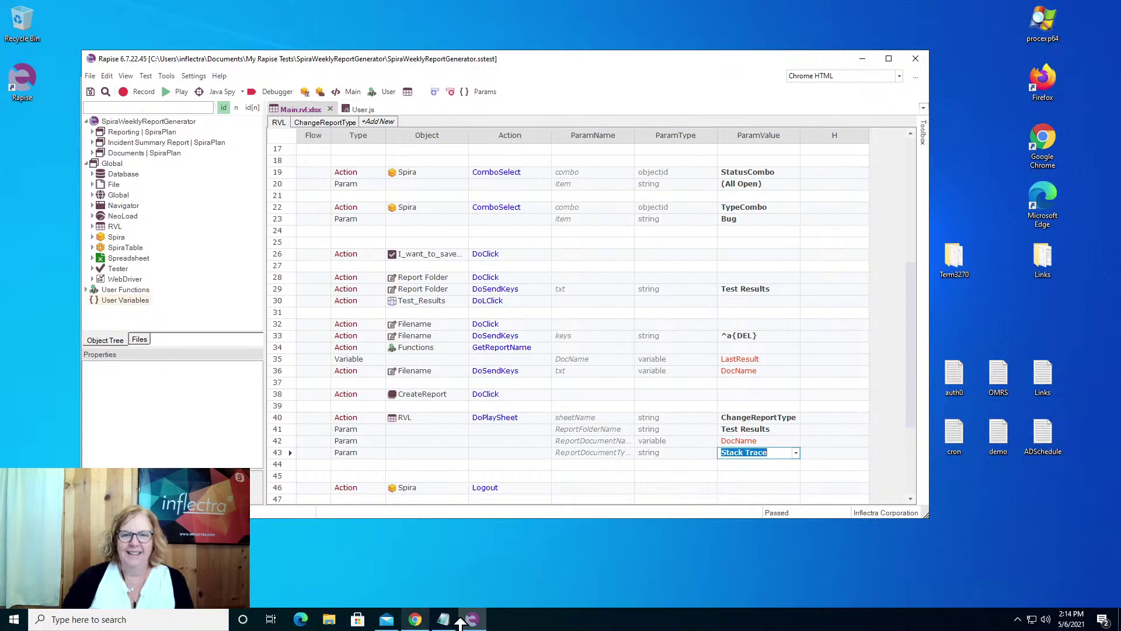
Step: Take the document type name from the Notepad notes and set the row 43 document type parameter in Rapise to "Spira Report"
click(444, 622)
click(140, 122)
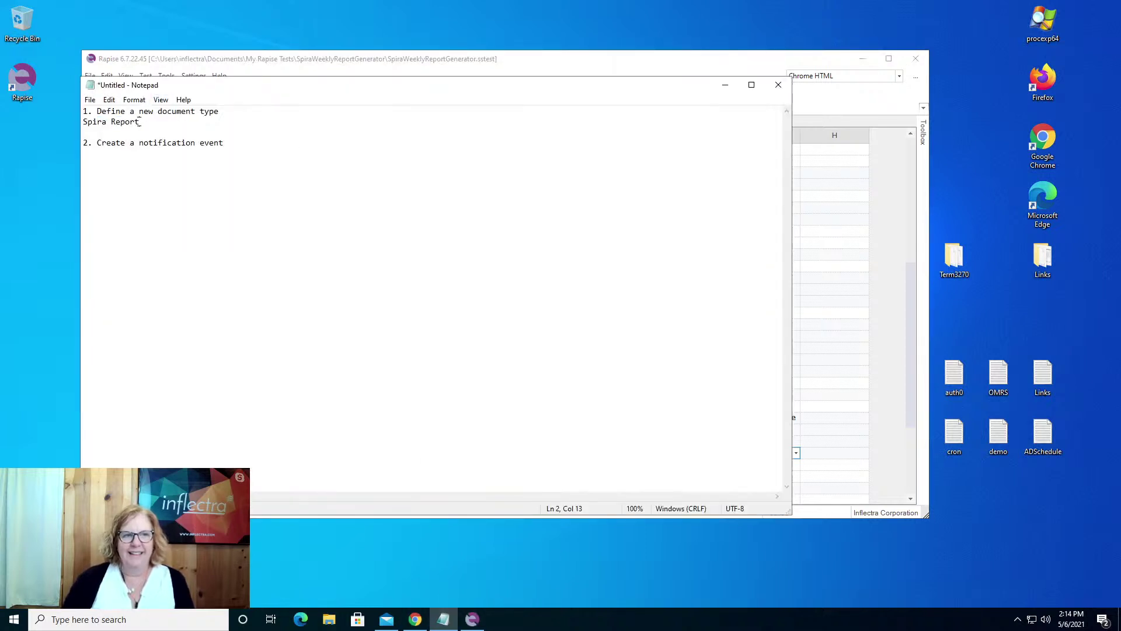
key(shift+Home)
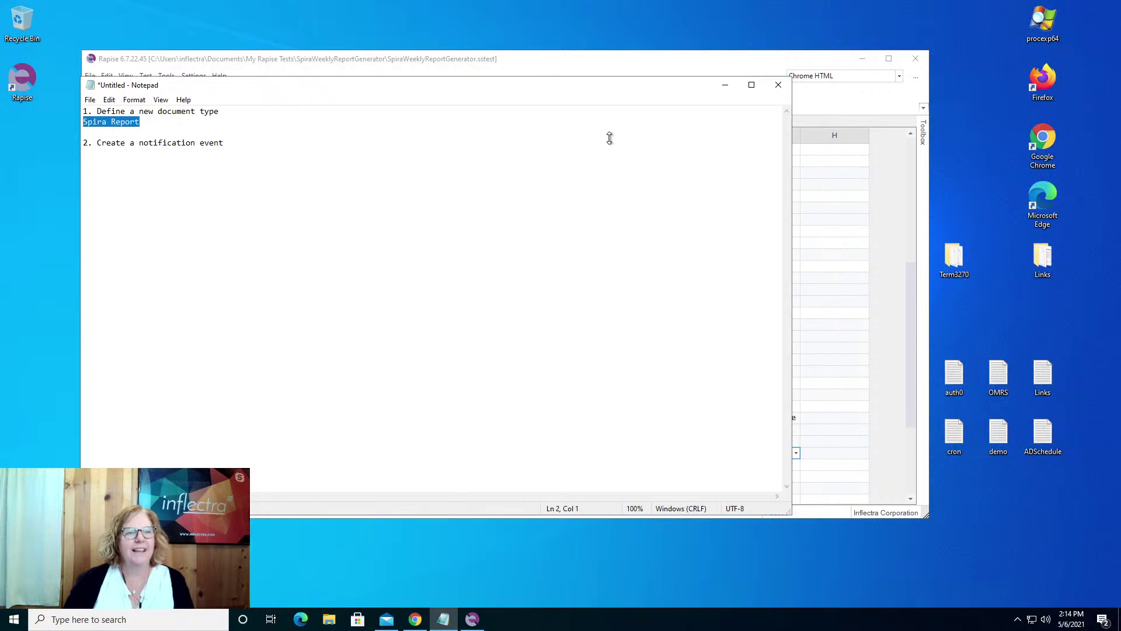
click(912, 318)
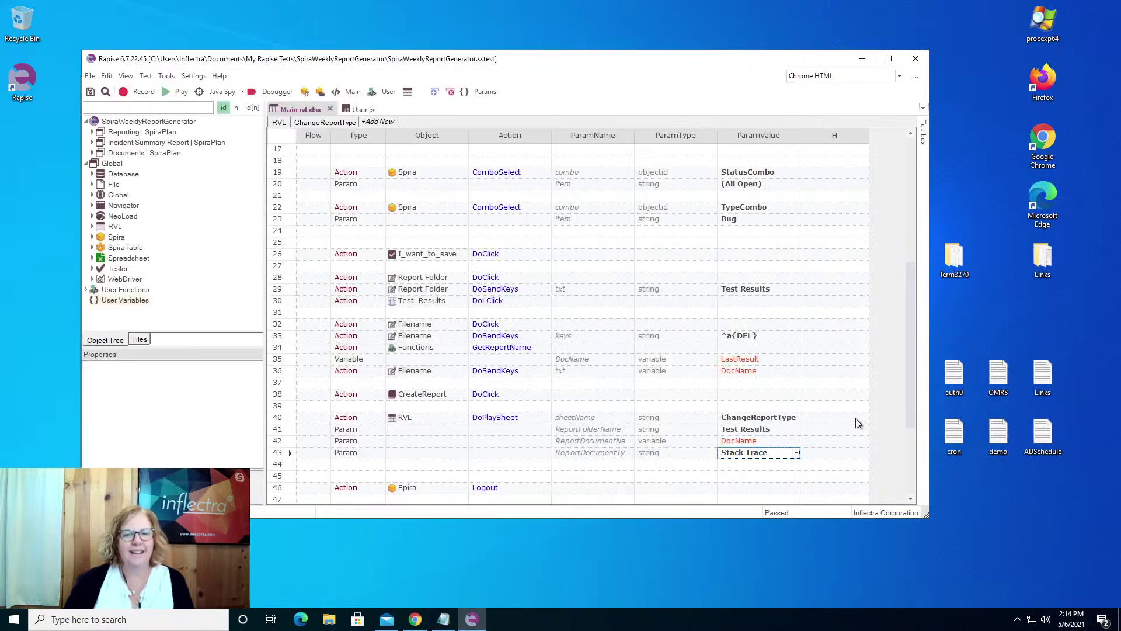
click(766, 454)
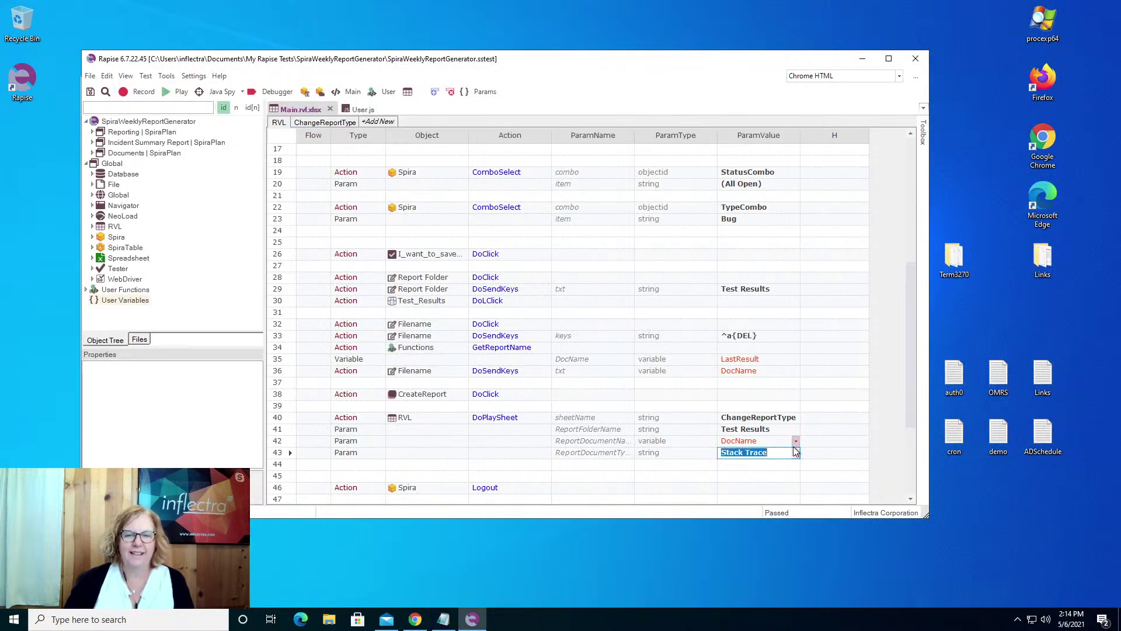
key(Delete)
text(Spira Report)
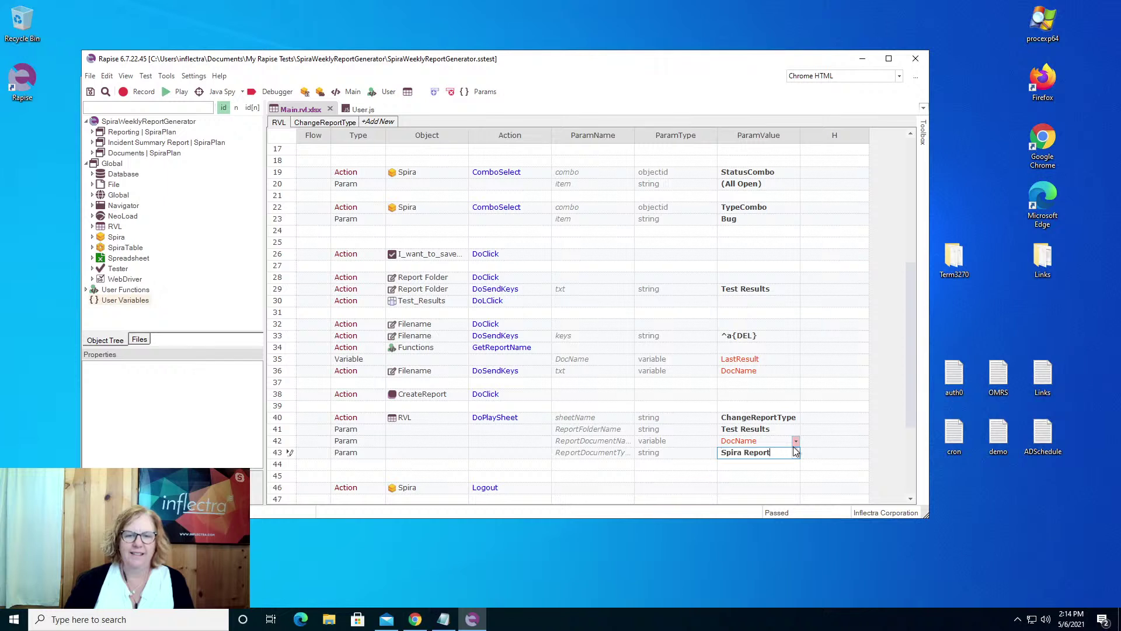
click(756, 475)
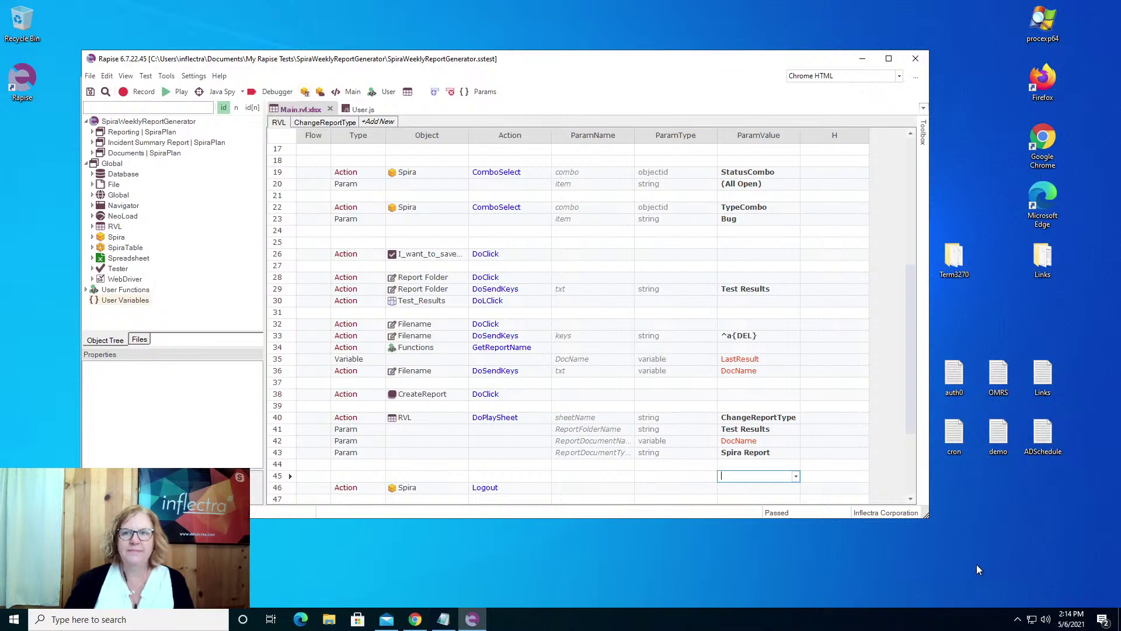
Step: Switch to SpiraPlan in Chrome and delete 2021-05-06-AllOpenBugs.xls from the Test Results folder of the product's documents
click(415, 619)
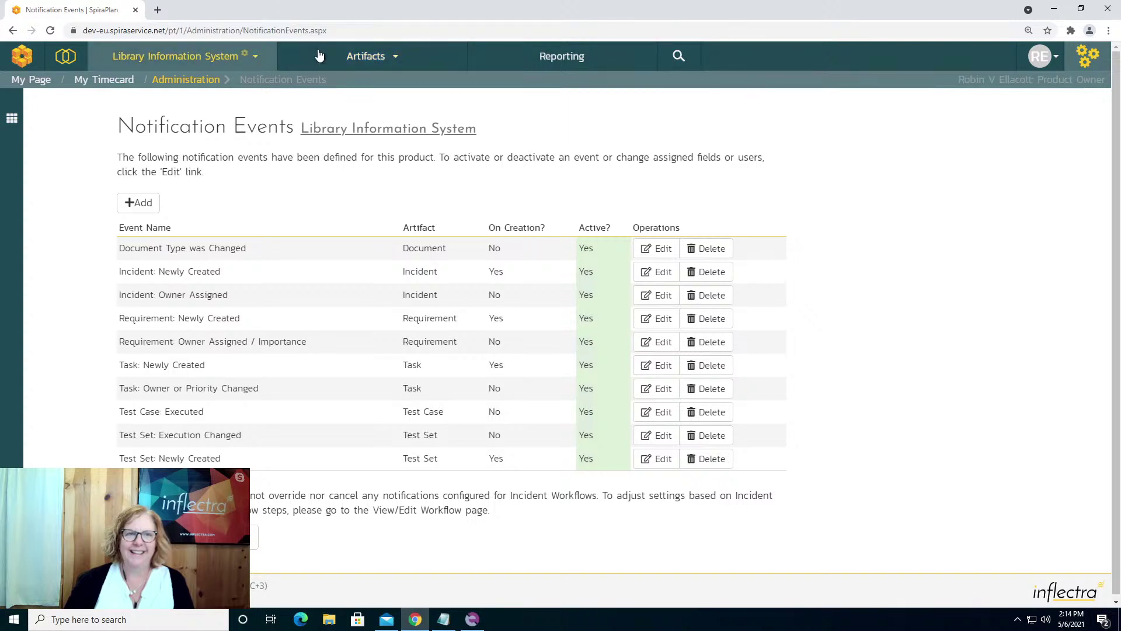
click(394, 61)
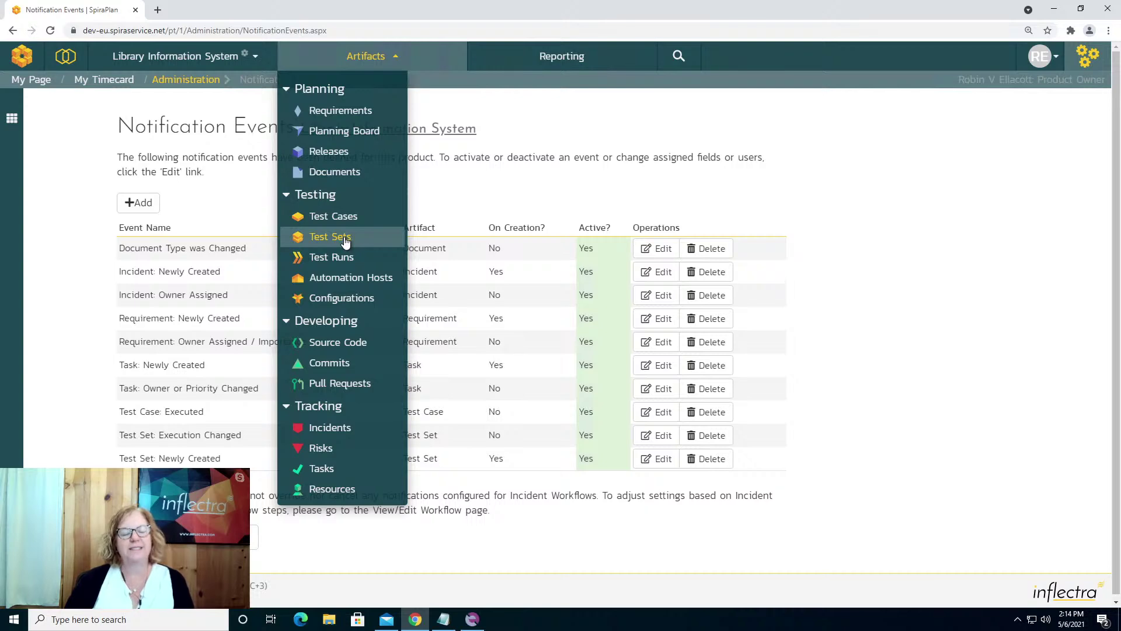
click(342, 173)
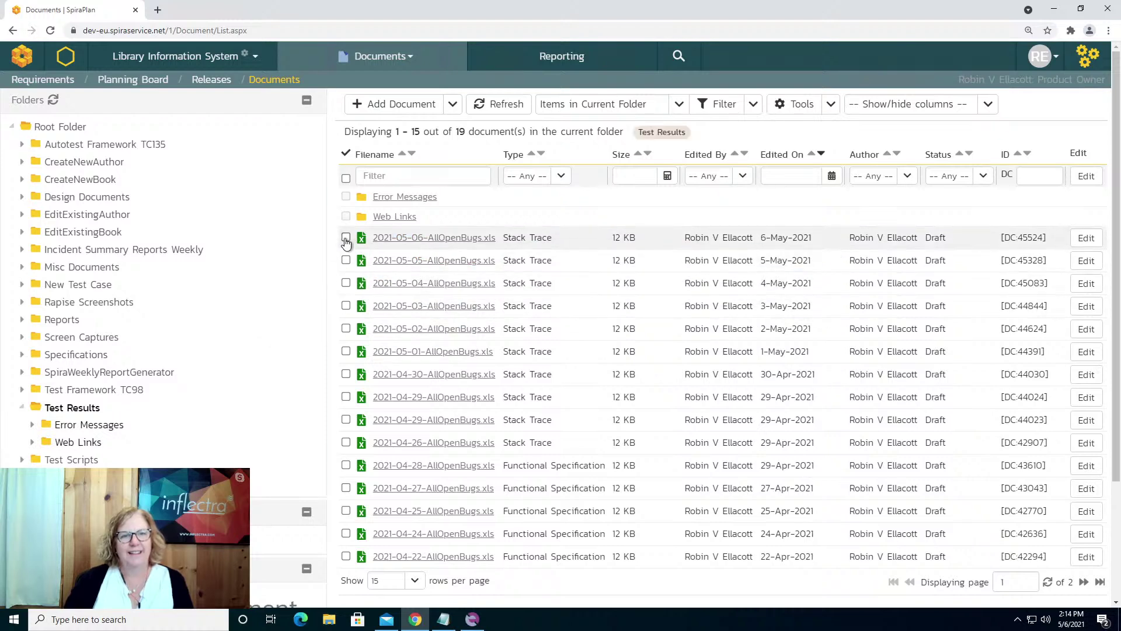
click(346, 237)
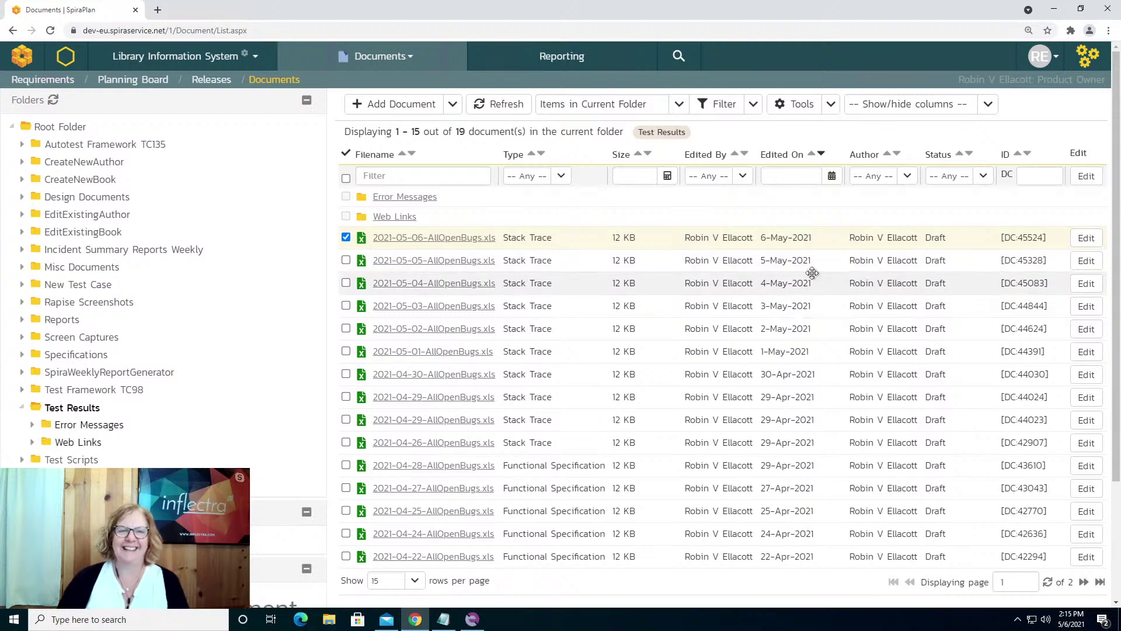
click(831, 104)
click(810, 129)
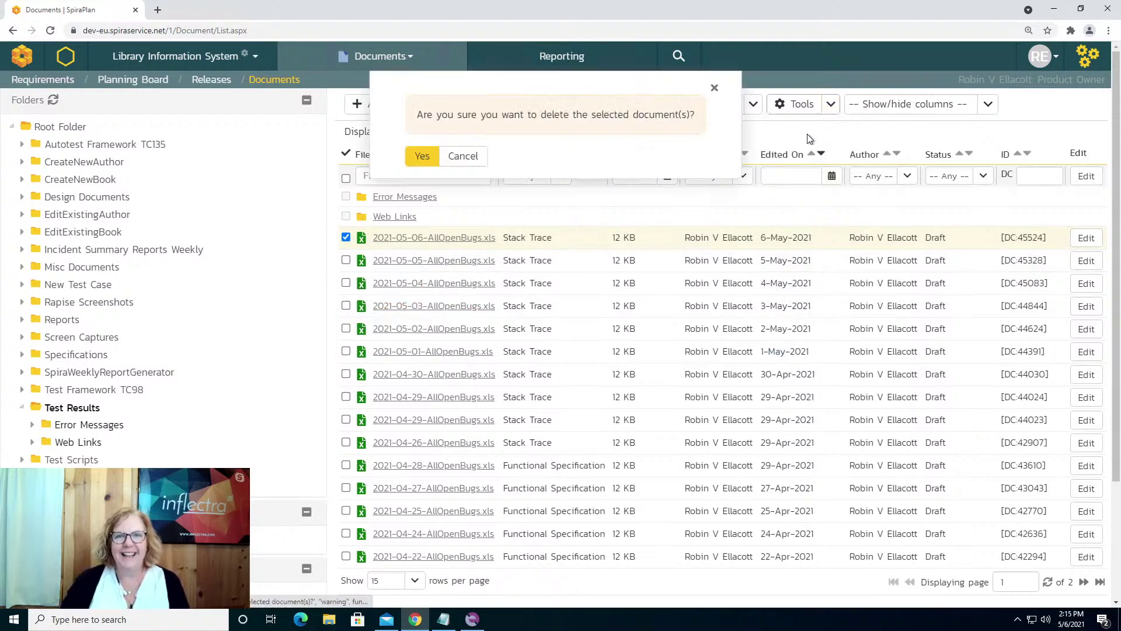
click(431, 165)
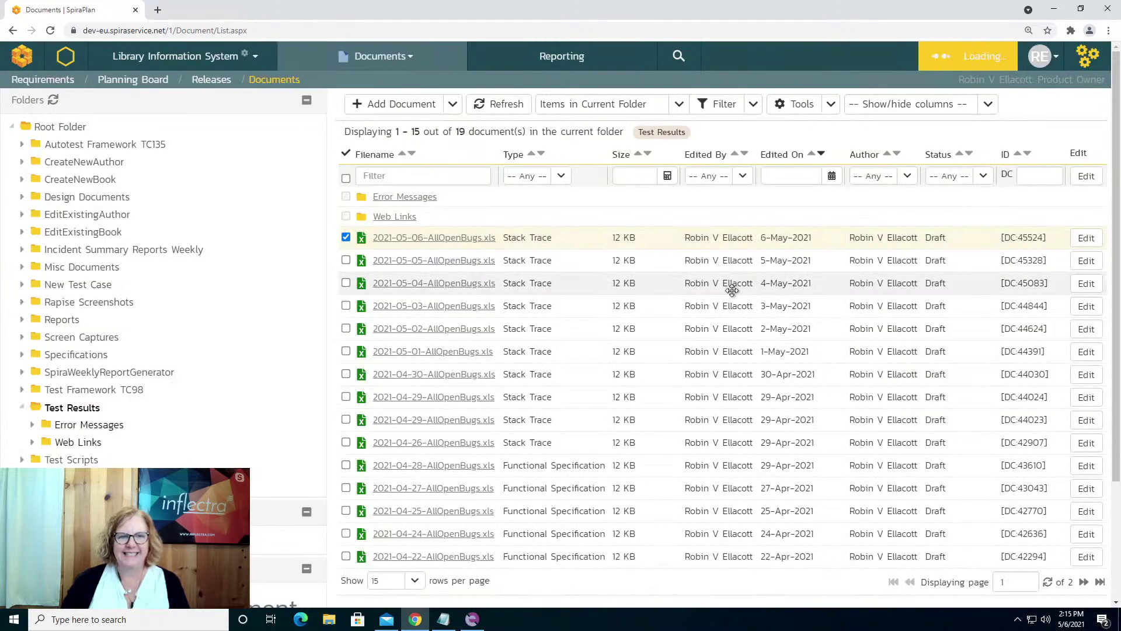
Step: Save the test in Rapise, and log out of SpiraPlan in Chrome and close the browser
click(472, 619)
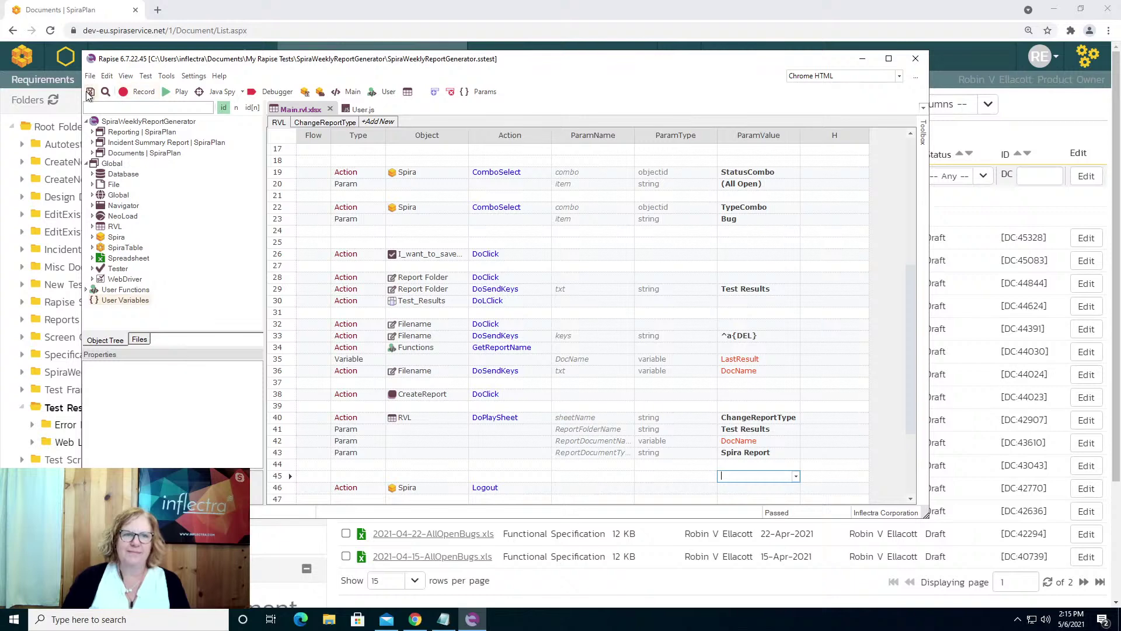
click(933, 15)
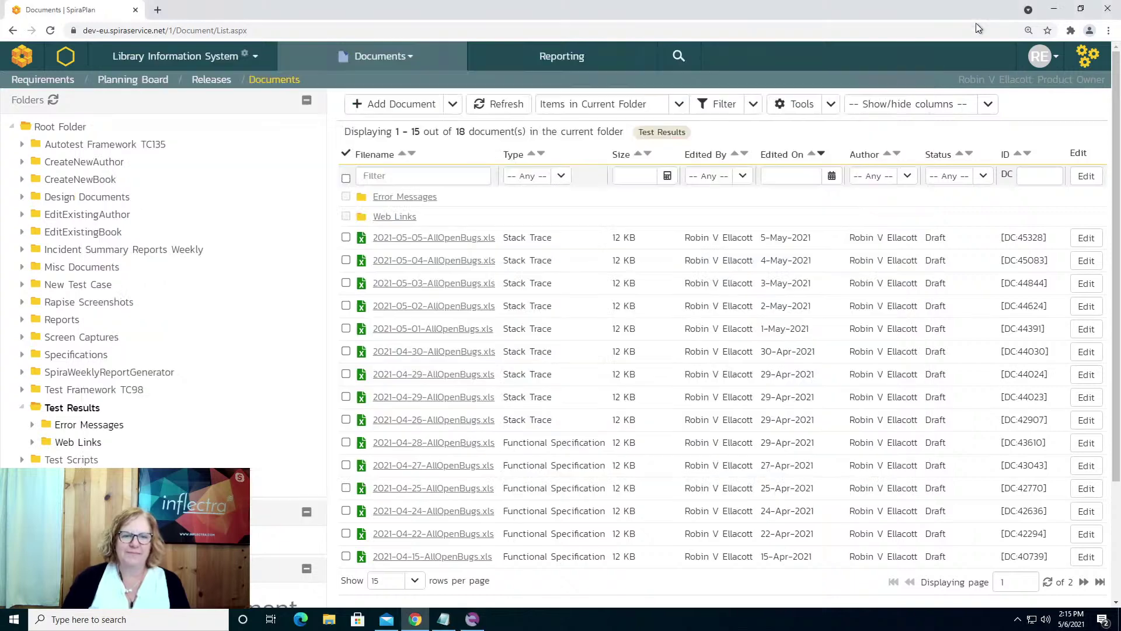
click(1041, 56)
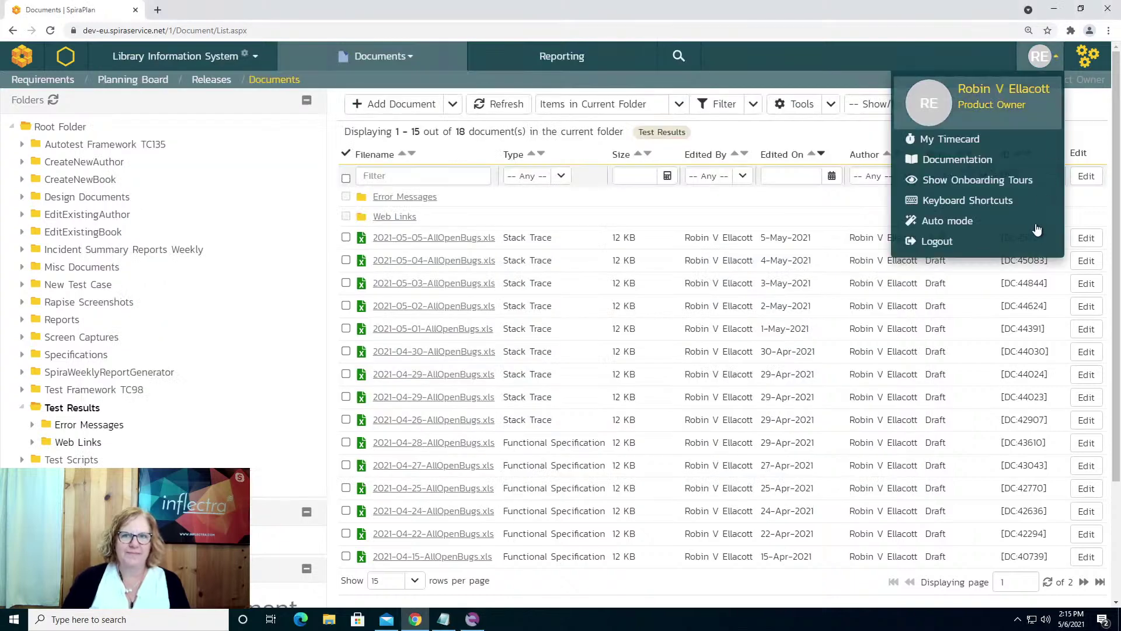
click(967, 244)
click(1110, 8)
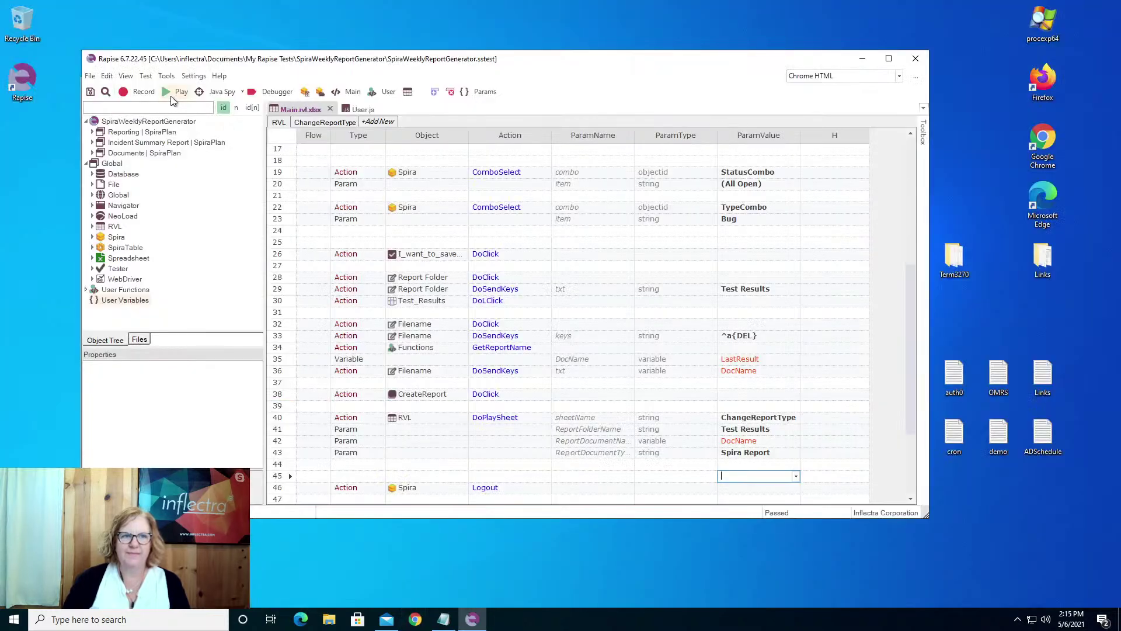
Step: Run the SpiraWeeklyReportGenerator test from Rapise and minimize the Notepad notes
key(alt+Tab)
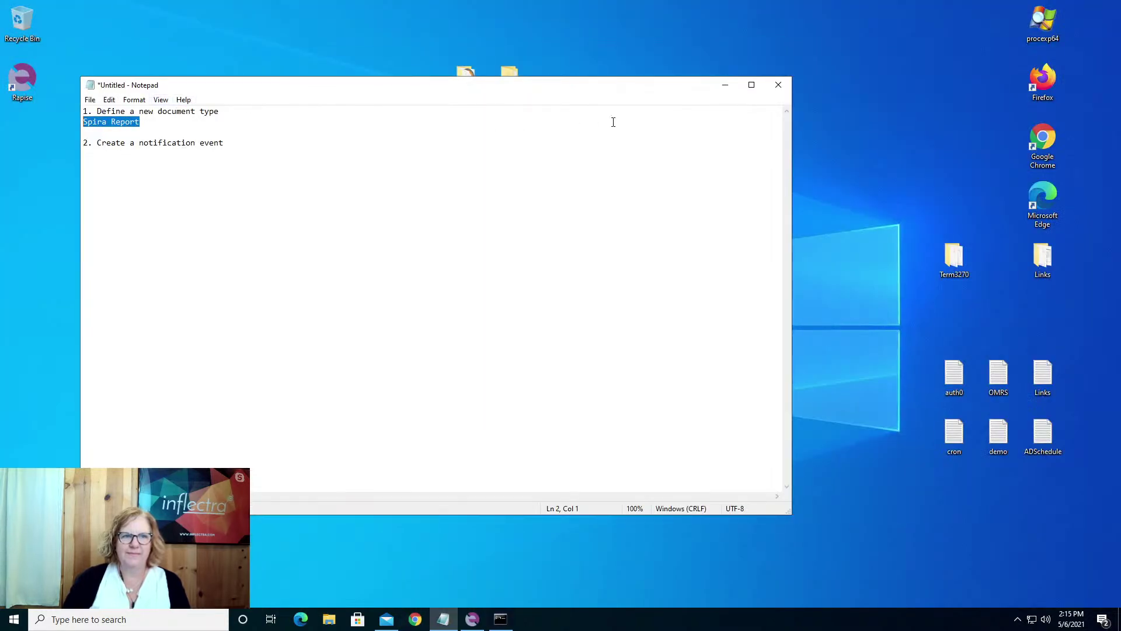
click(723, 84)
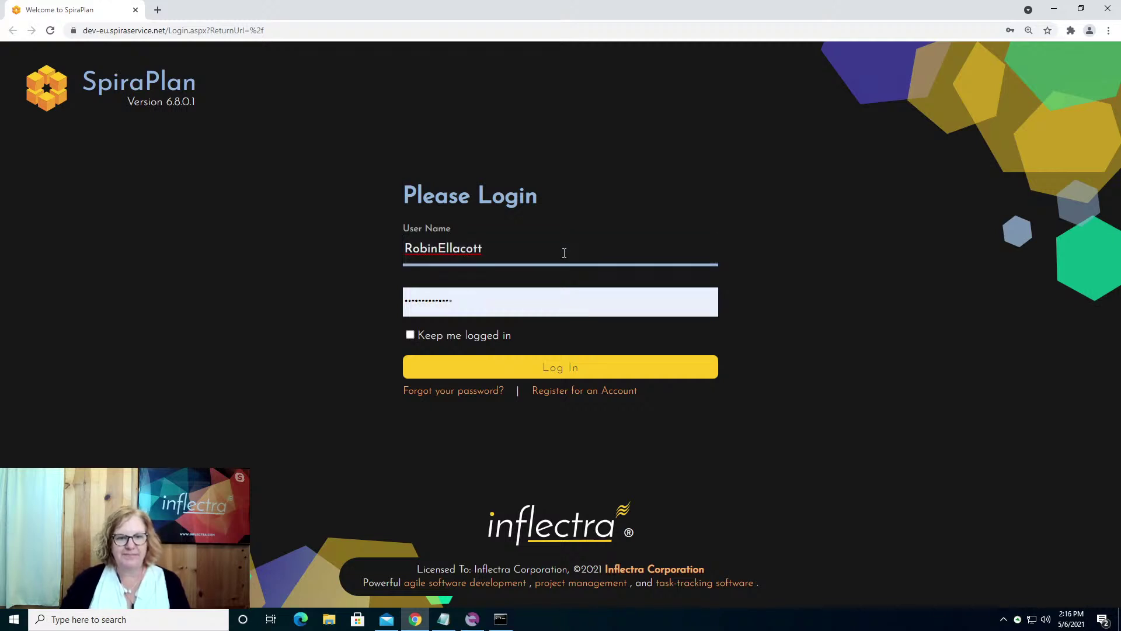
Step: Log in to SpiraPlan with the filled-in credentials and select the Library Information System product
click(560, 366)
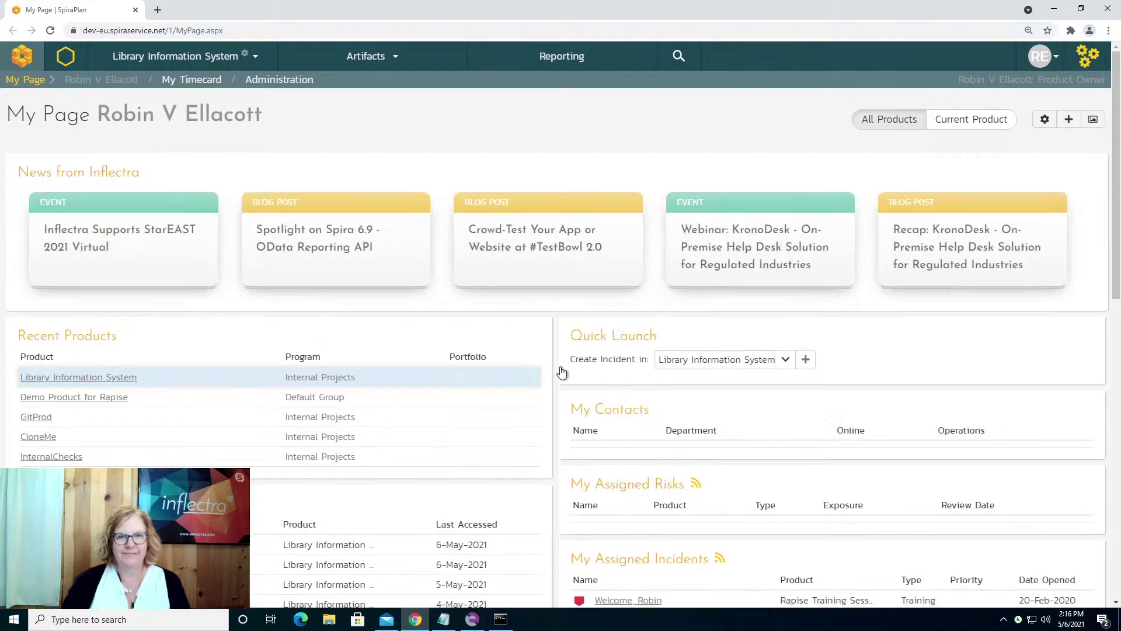
click(183, 58)
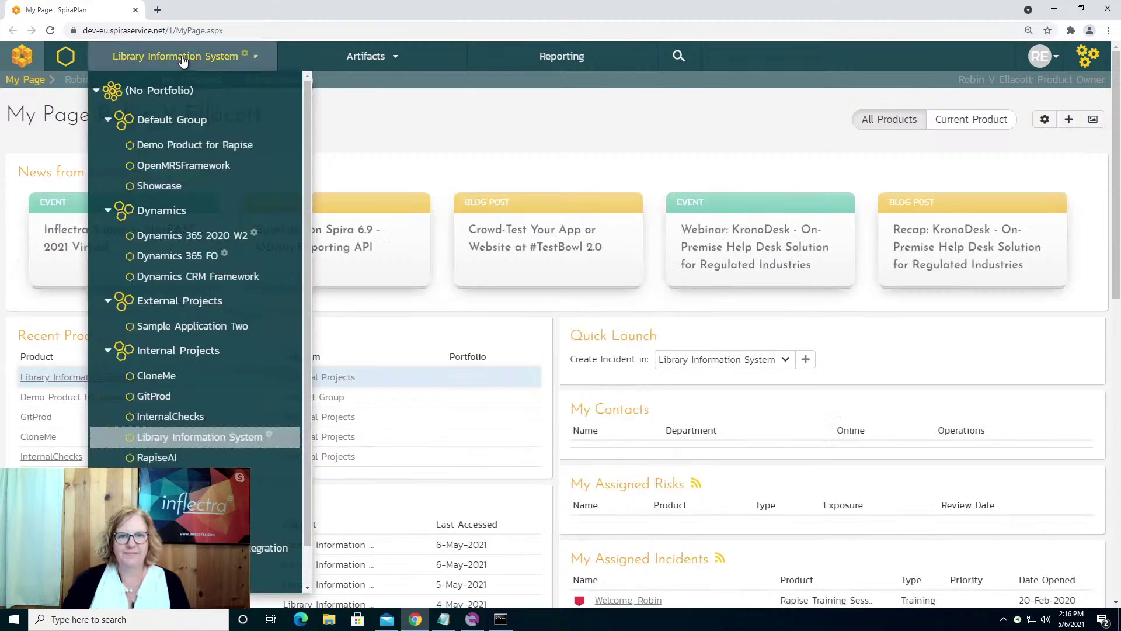
click(194, 436)
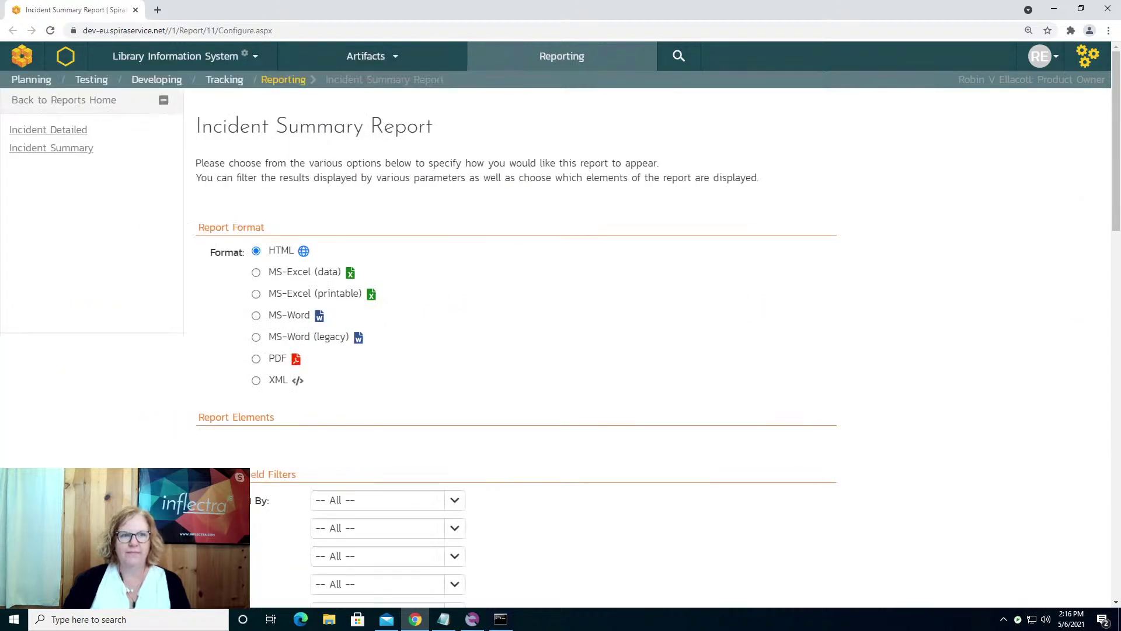
Step: Set the Incident Summary Report's format to MS-Excel (printable) and filter it by status (All Open) and type Bug
click(257, 294)
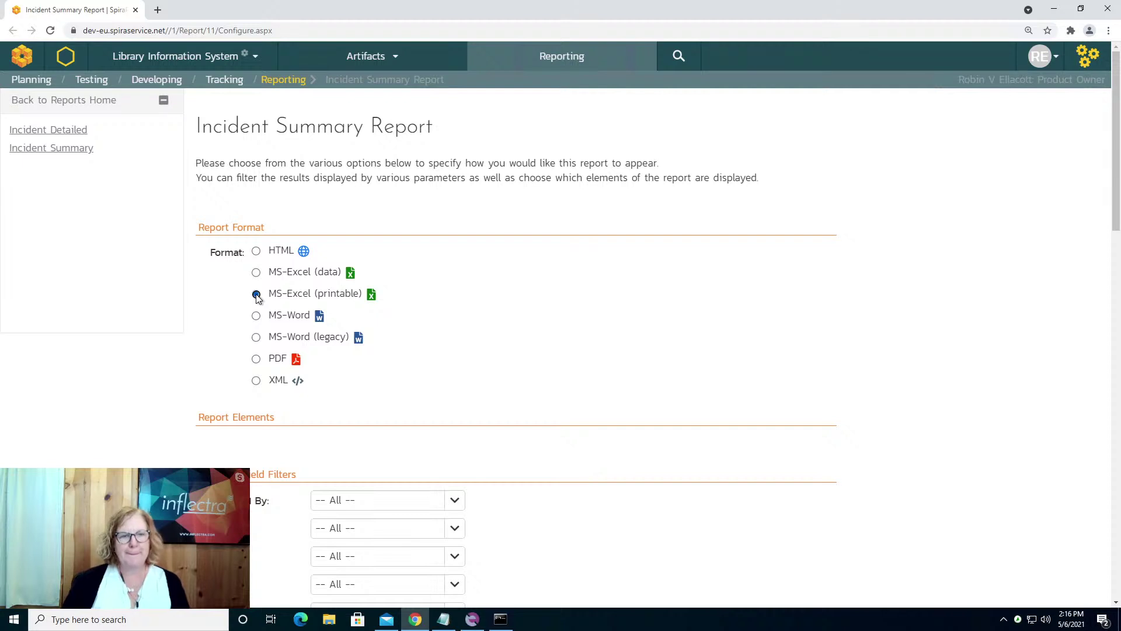
scroll(258, 297, down, 10)
click(379, 56)
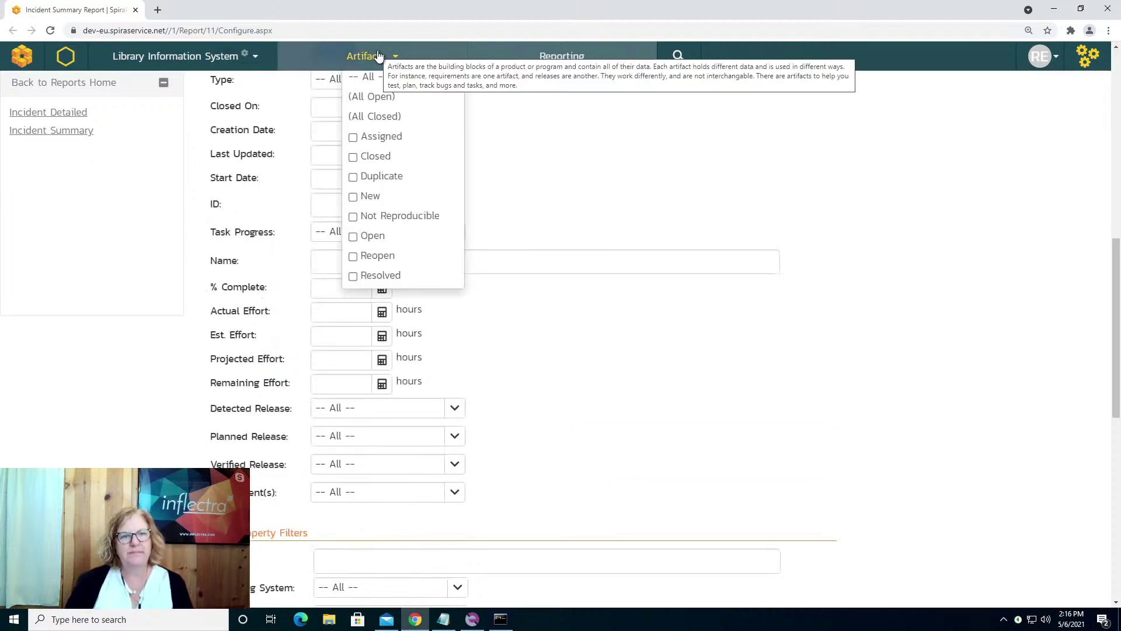
click(395, 97)
click(379, 79)
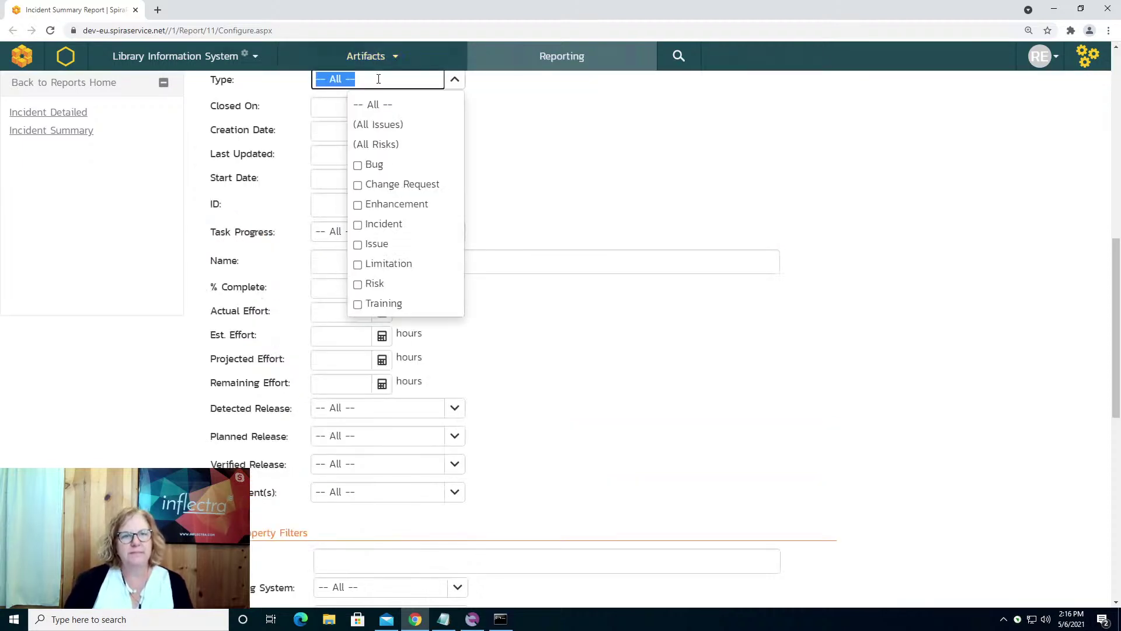
click(397, 166)
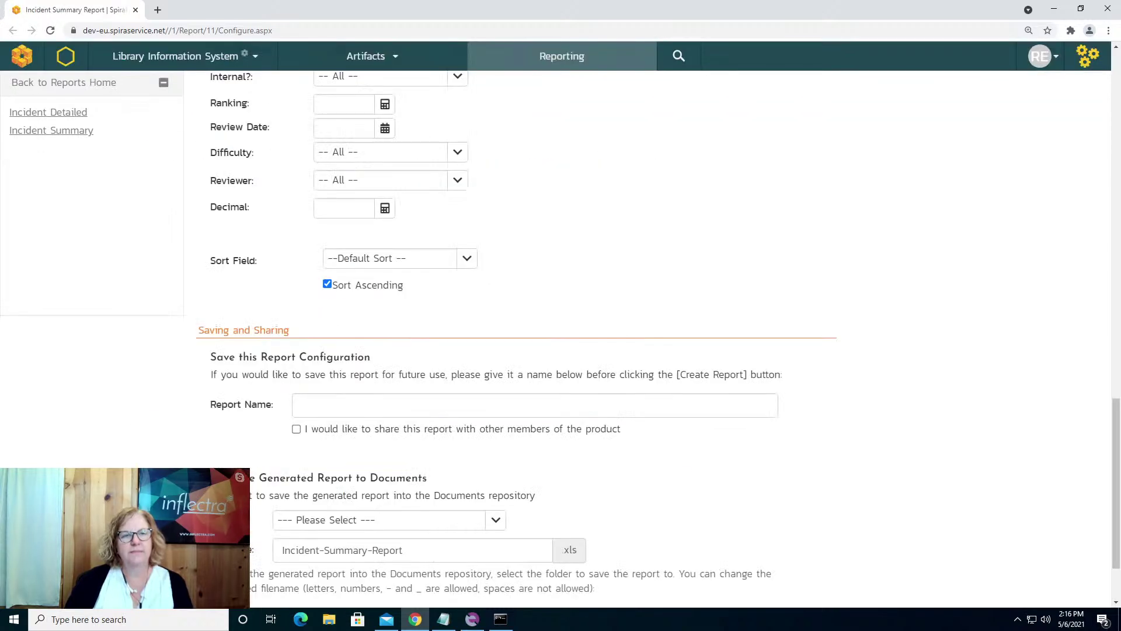
Step: Generate the report into the Test Results documents folder with the filename 2021-05-06-AllOpenBugs
click(380, 520)
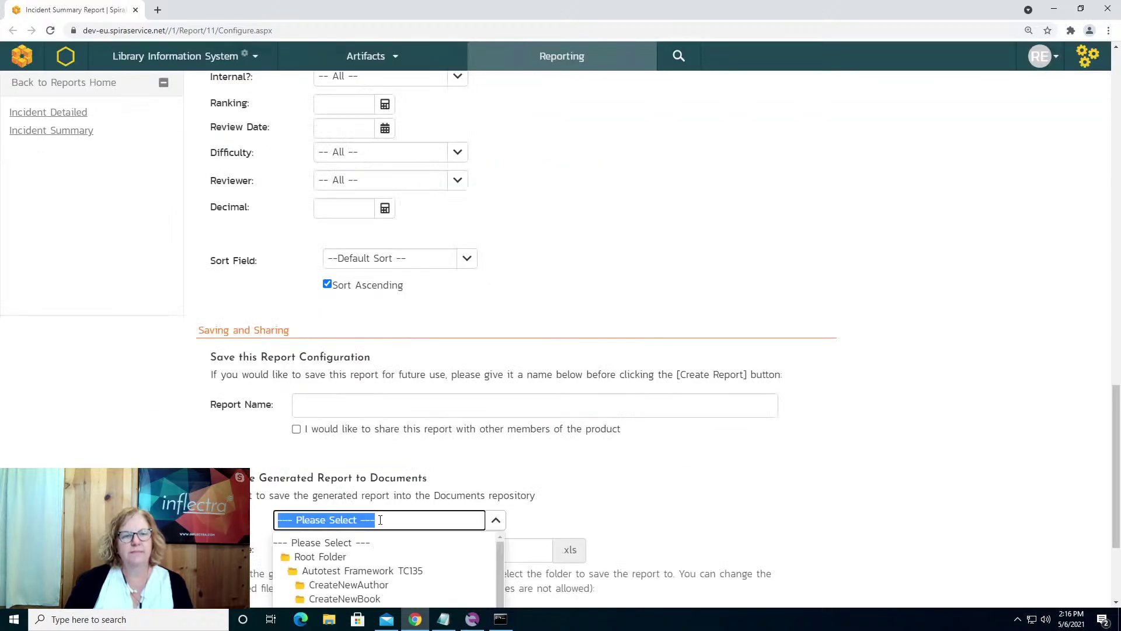
text(Test Results)
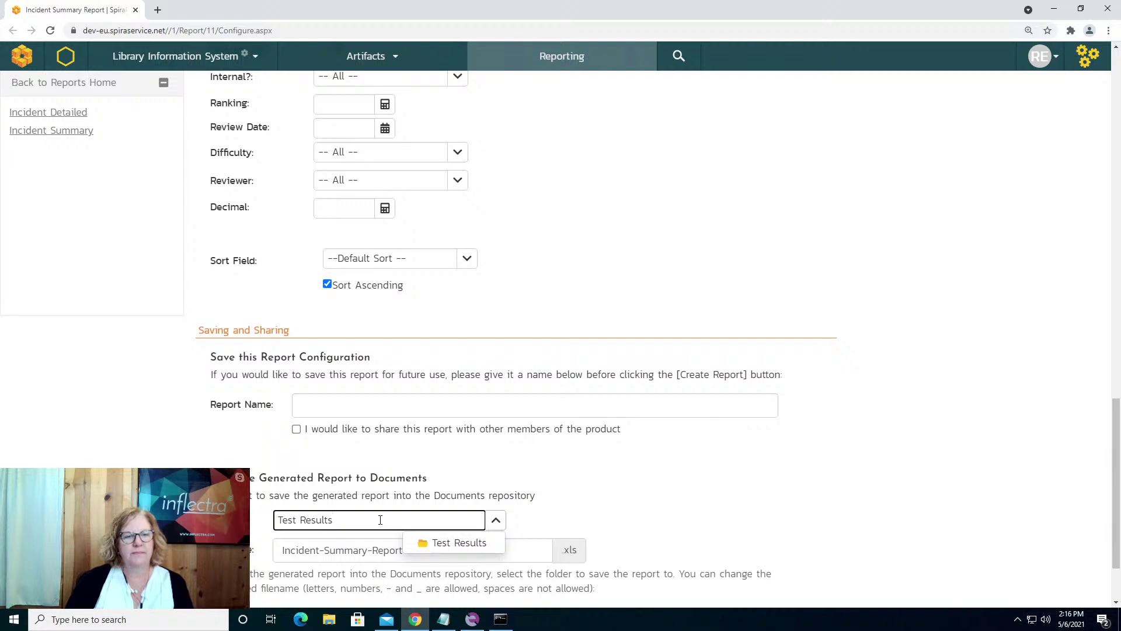
click(454, 542)
click(413, 550)
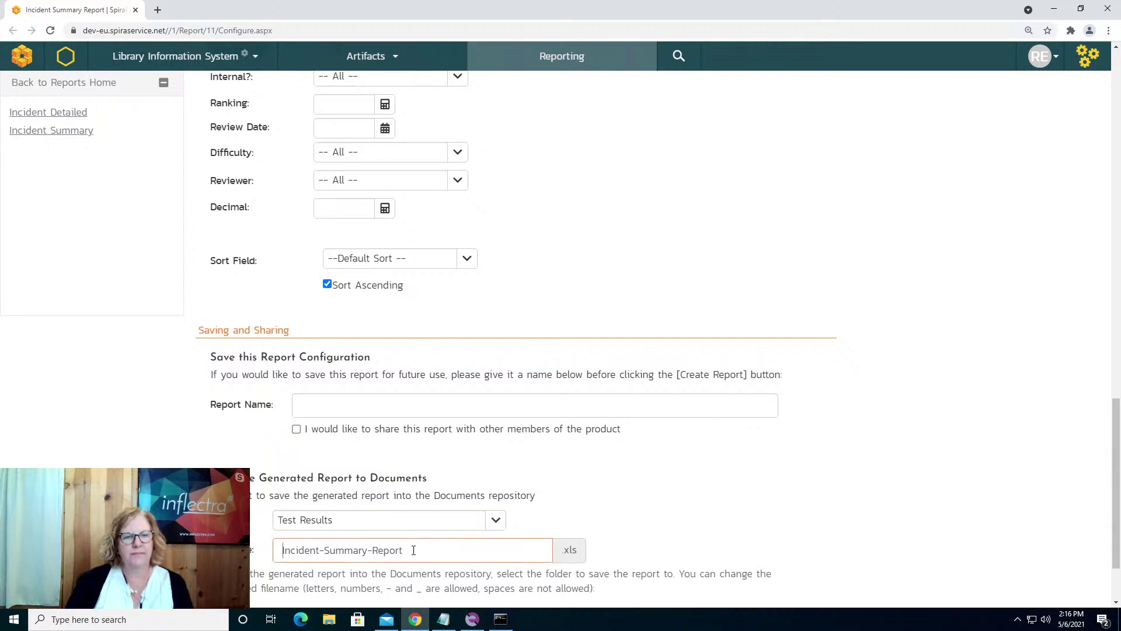
key(ctrl+a)
key(BackSpace)
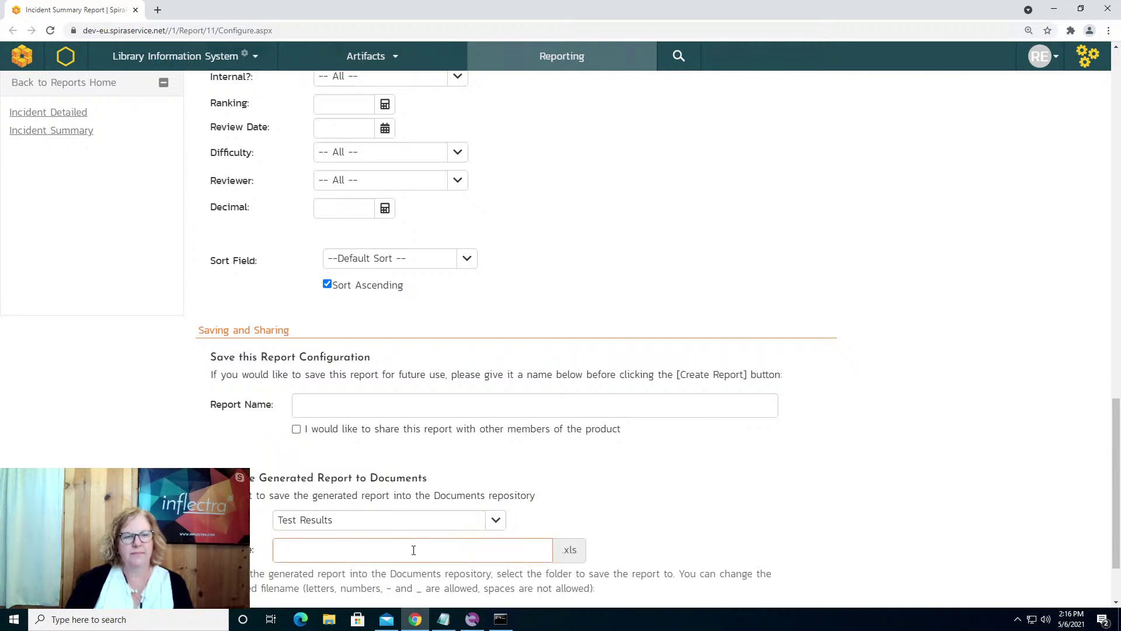
text(2021-05-06-AllOpenBugs)
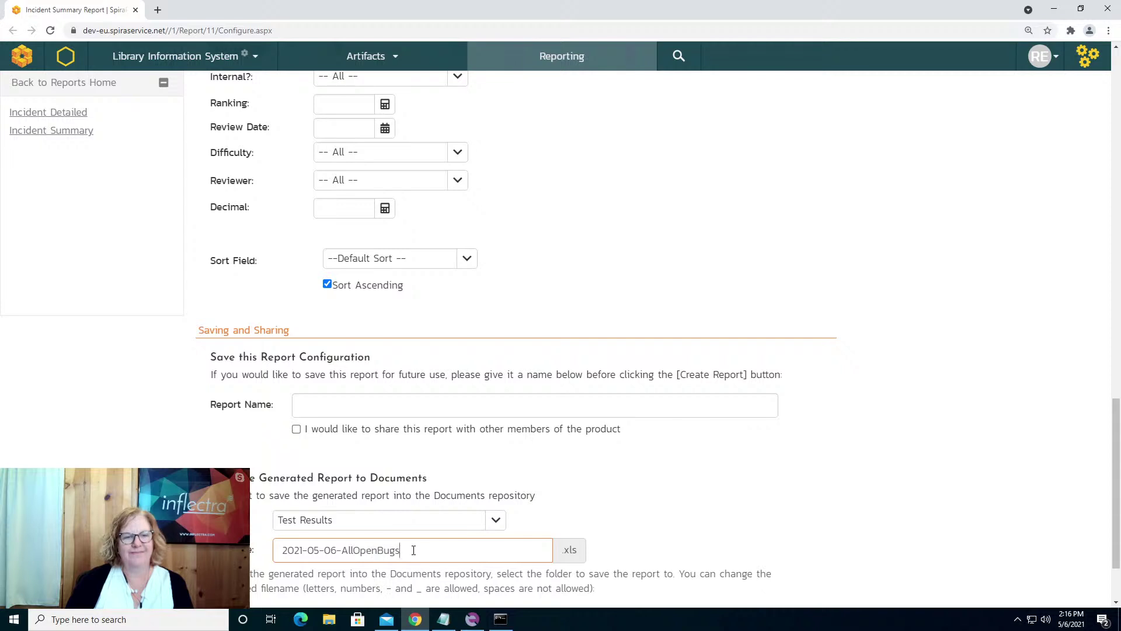
scroll(413, 550, down, 2)
click(252, 544)
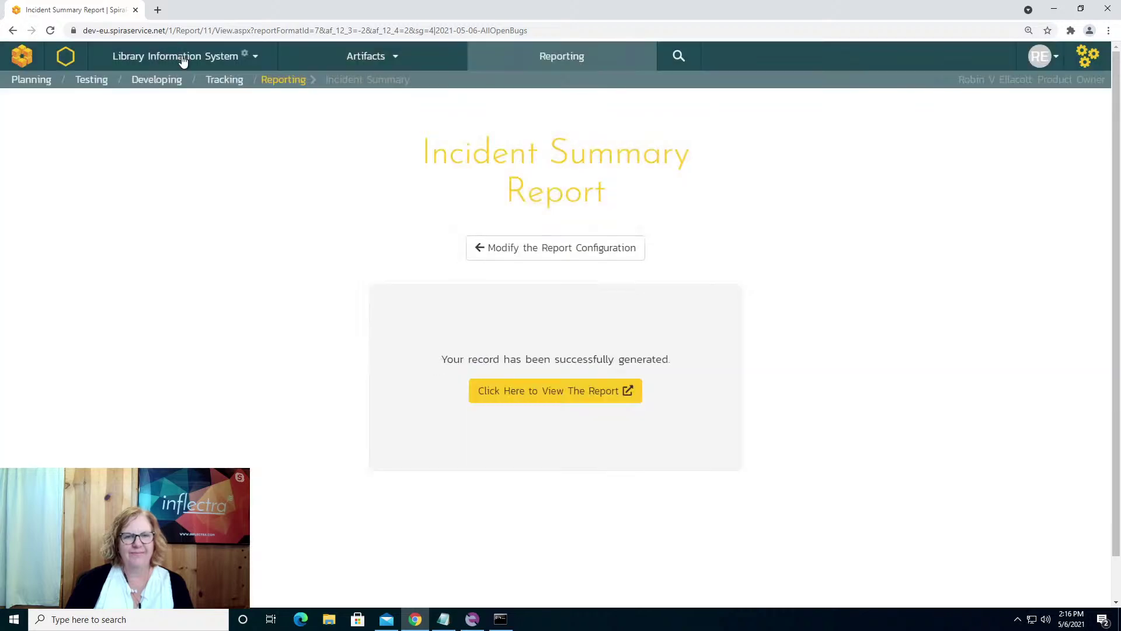
Step: Select the Library Information System product and open 2021-05-06-AllOpenBugs.xls from the Test Results folder of its documents
click(188, 55)
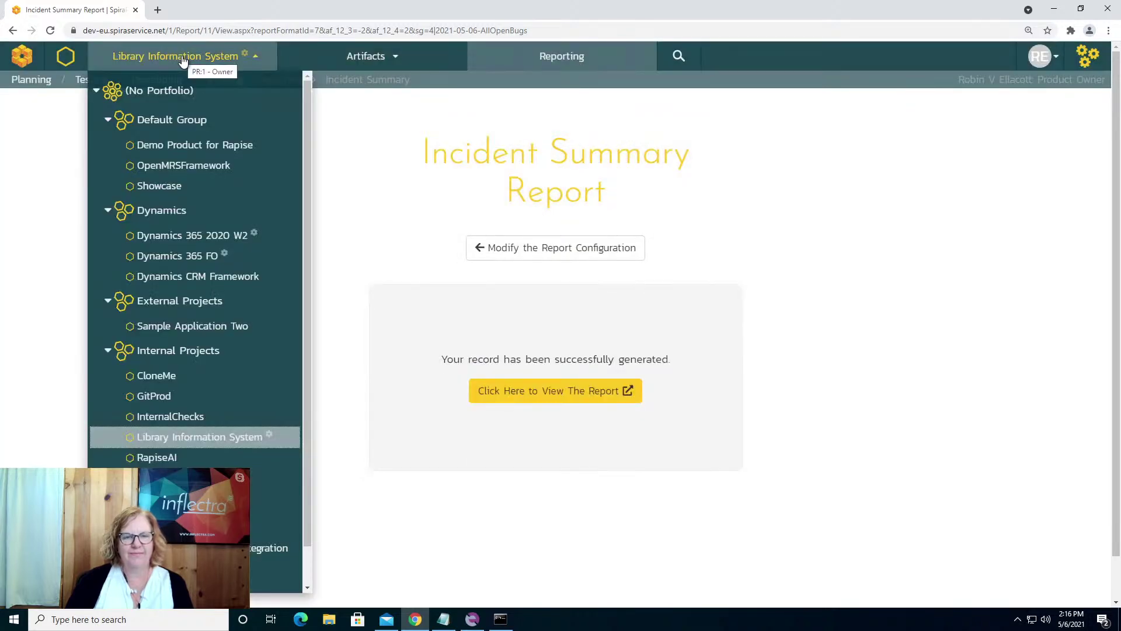
click(194, 436)
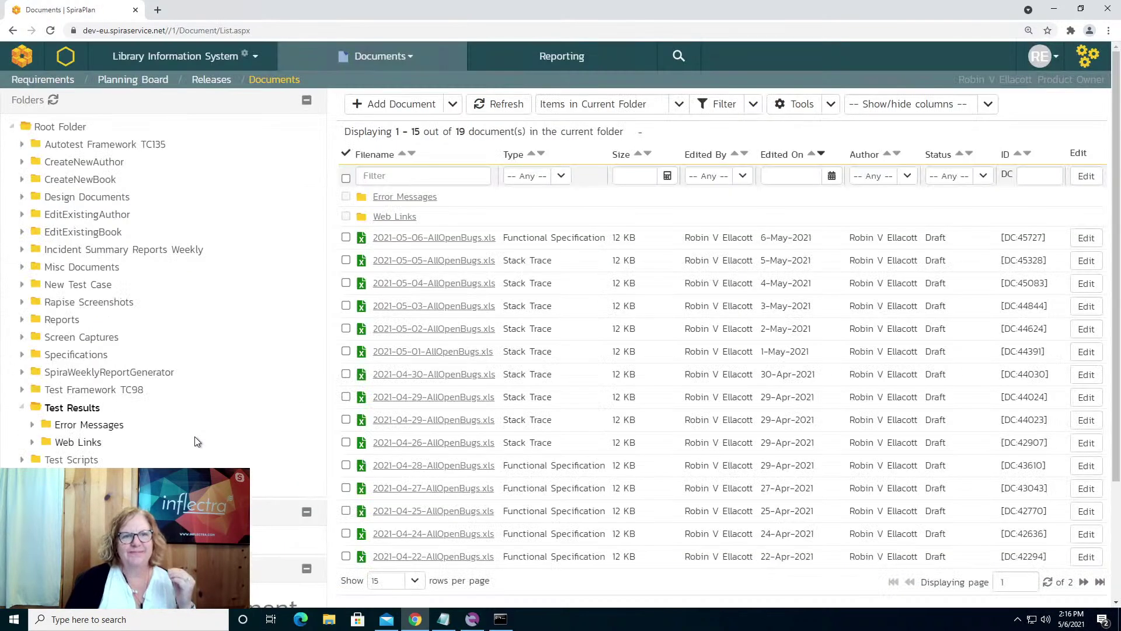
click(72, 409)
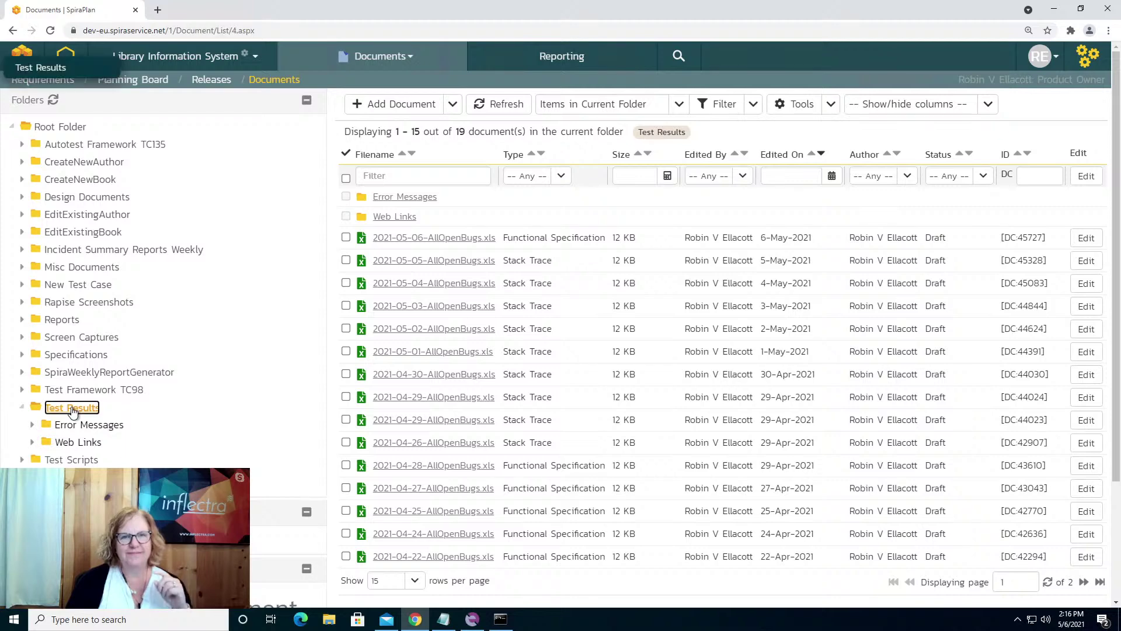
click(434, 237)
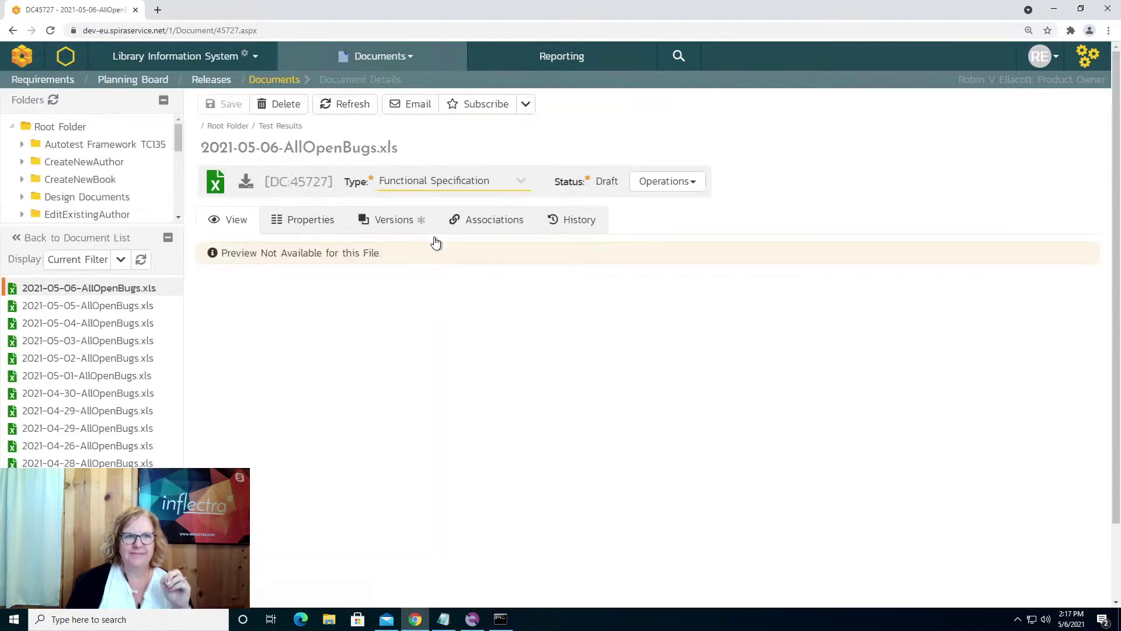
Step: Change the type of document 2021-05-06-AllOpenBugs.xls to Spira Report and save the document
click(444, 180)
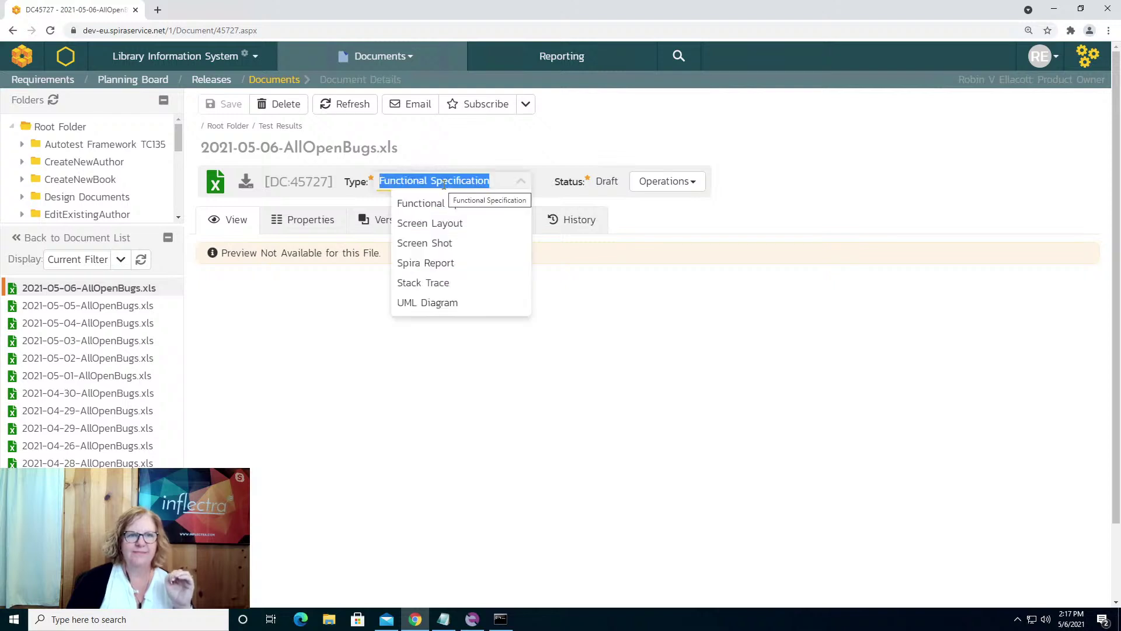
click(452, 262)
click(222, 105)
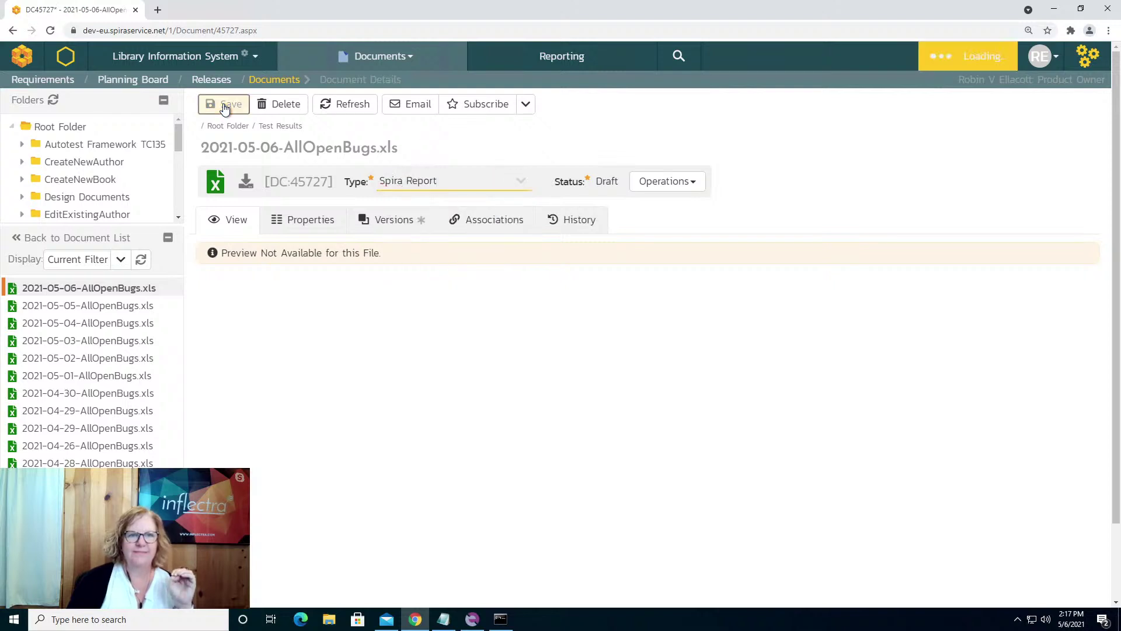
Step: Log out of SpiraPlan and close the Rapise and Chrome windows
click(1041, 59)
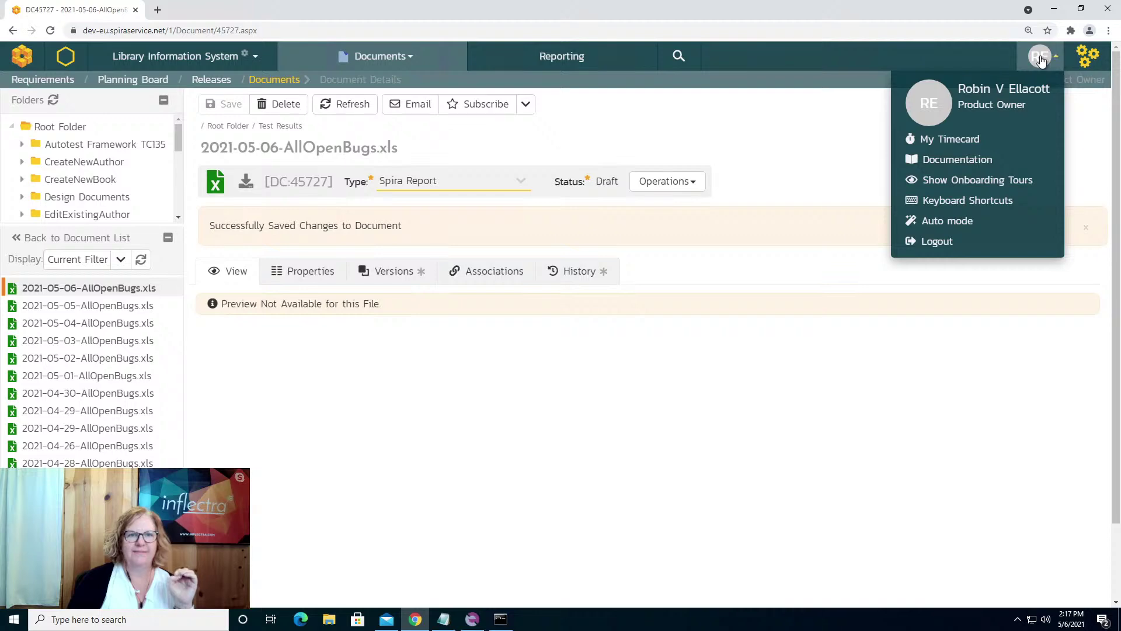
click(976, 241)
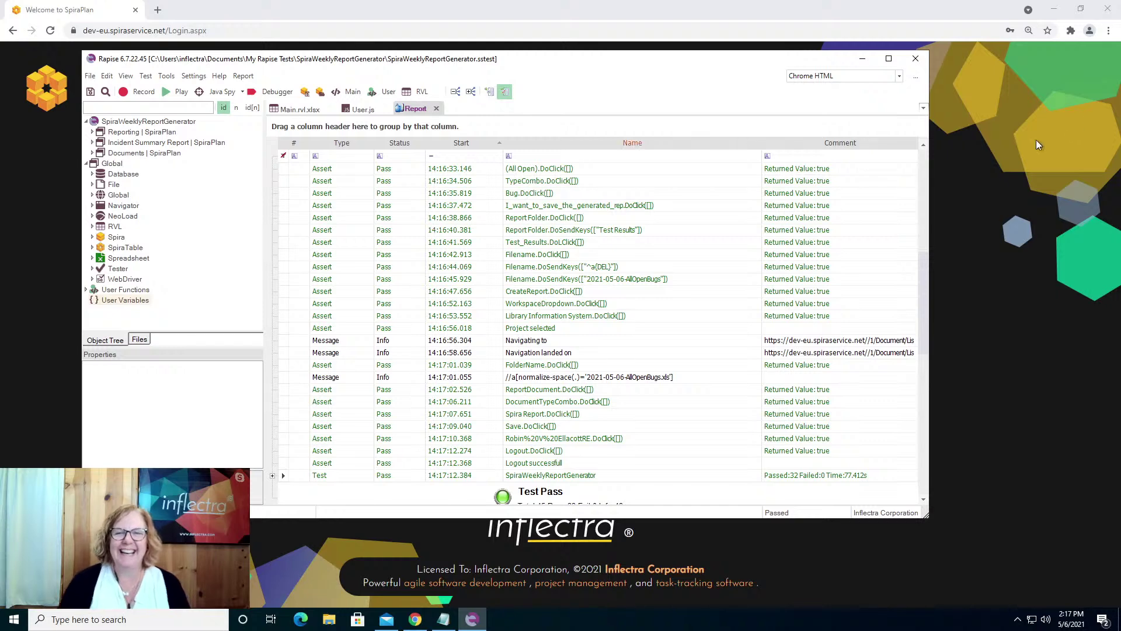
click(912, 62)
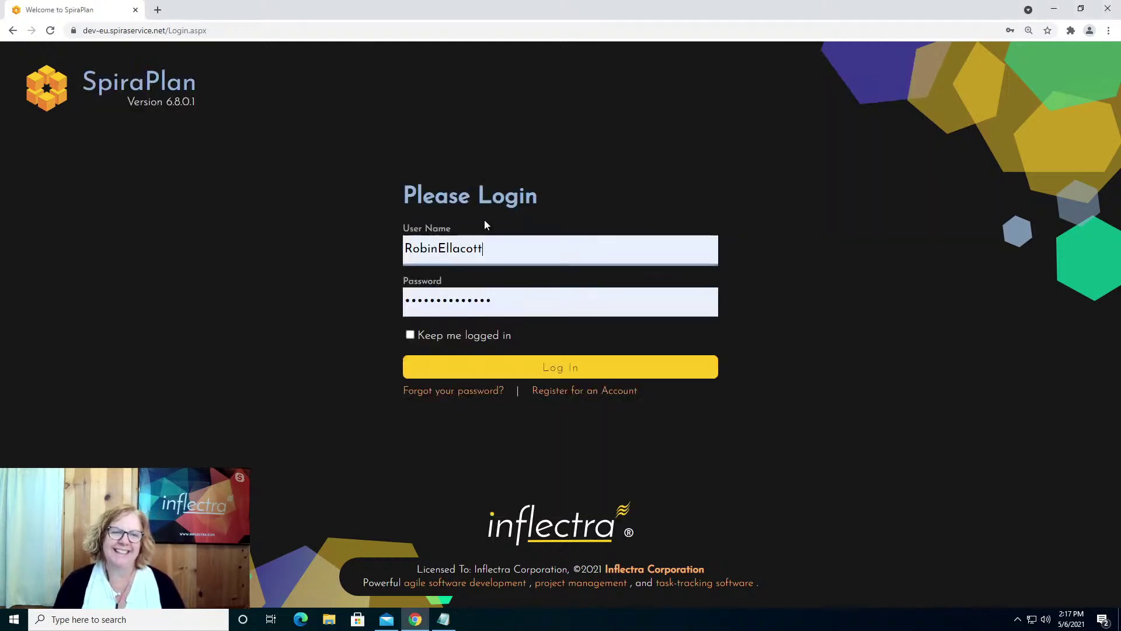
click(1108, 9)
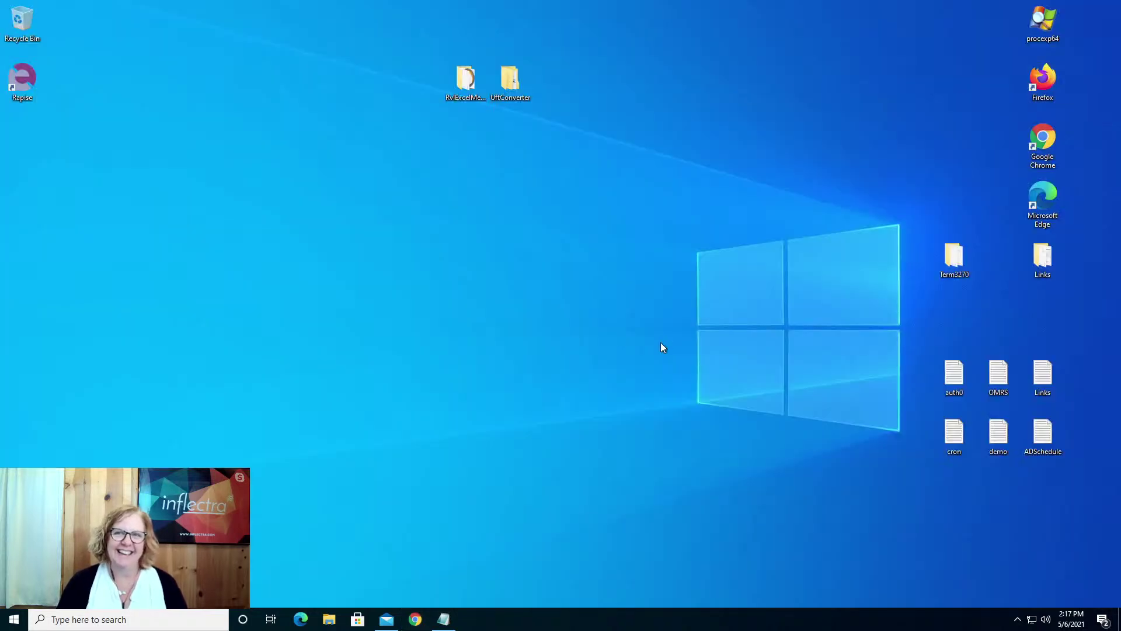
Step: Reopen Rapise and save the test to Spira, uploading Main.rvl.xlsx and SpiraConfig.xlsx
double_click(10, 81)
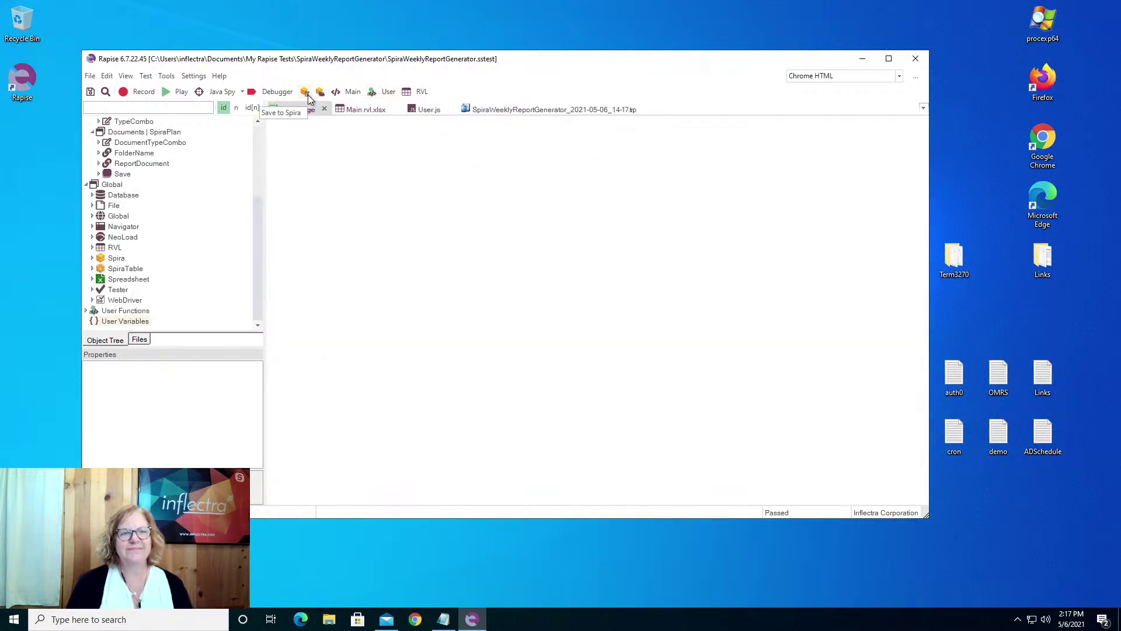
click(305, 92)
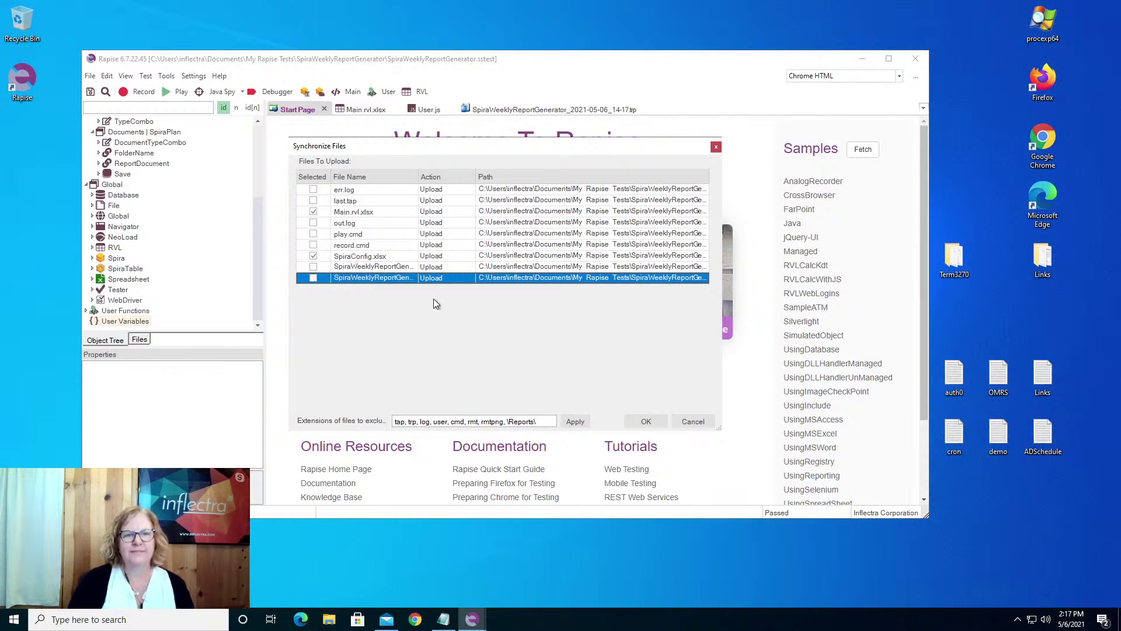
click(641, 421)
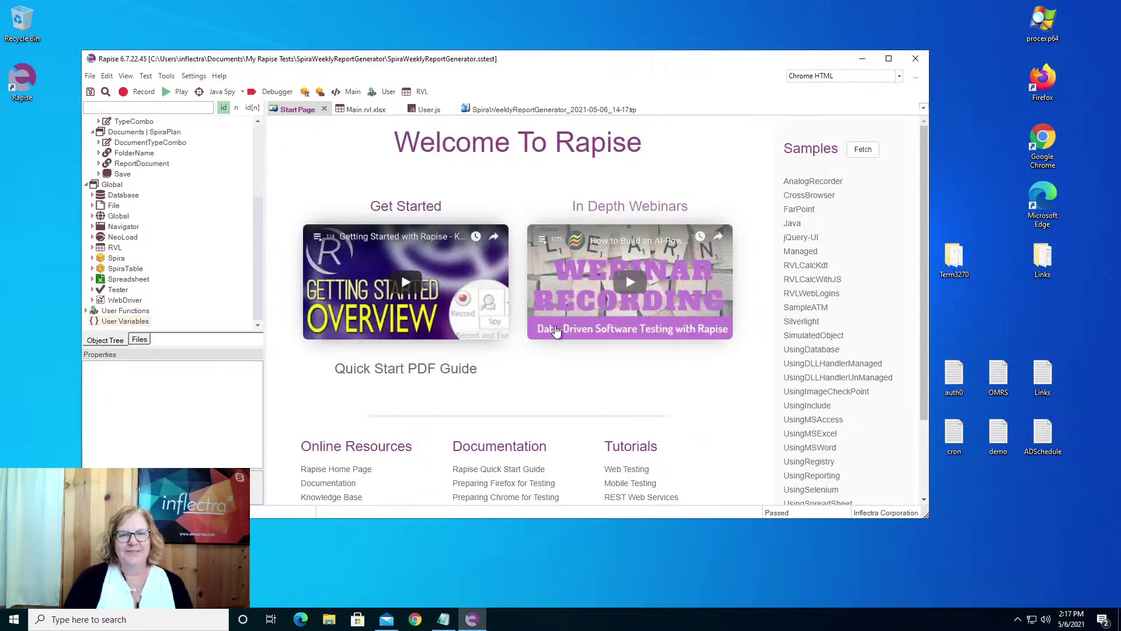